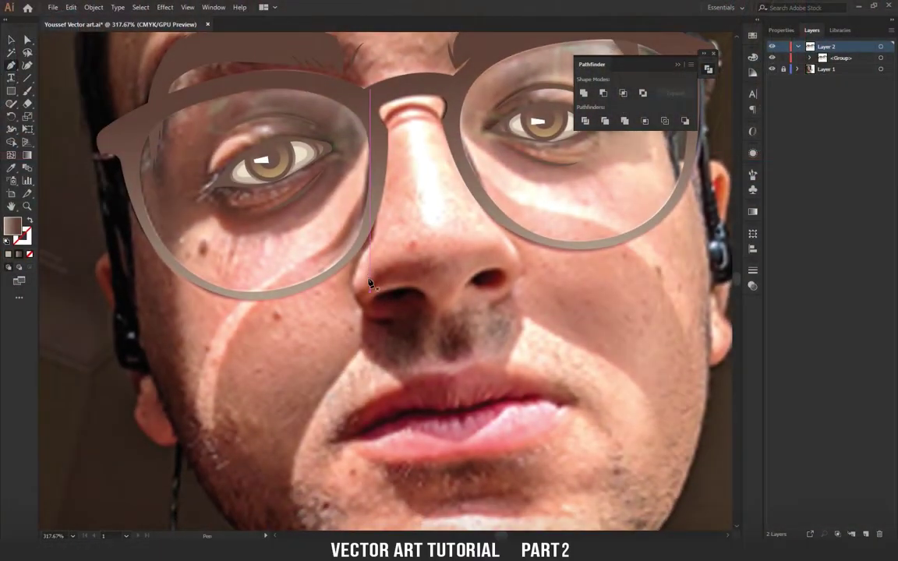
Zoom from about 318% to 536% on the nose and the glasses bridge.
scroll(370, 285, up, 3)
drag(443, 266, 349, 441)
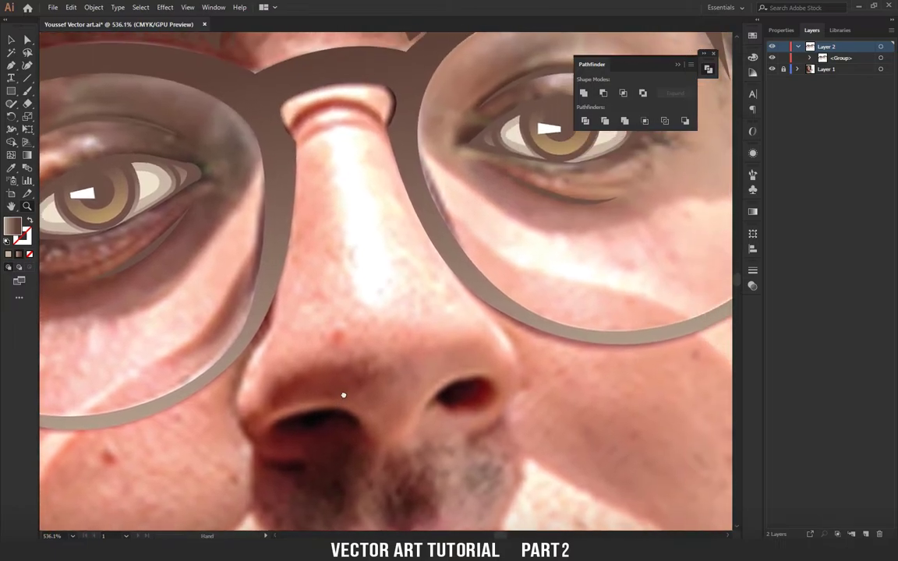
Draw a curved Pen path from the glasses frame down past the nostril.
key(p)
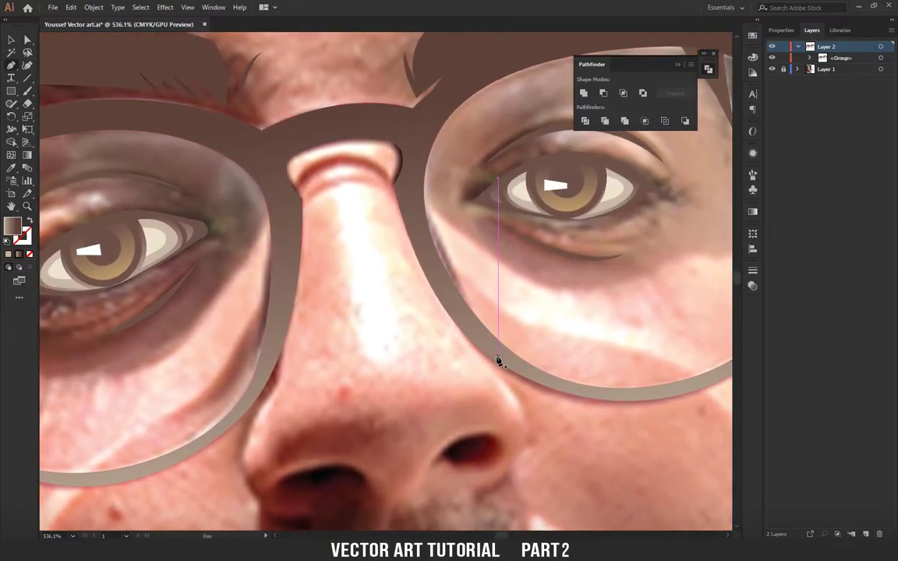
scroll(468, 347, down, 1)
click(464, 317)
scroll(467, 335, down, 1)
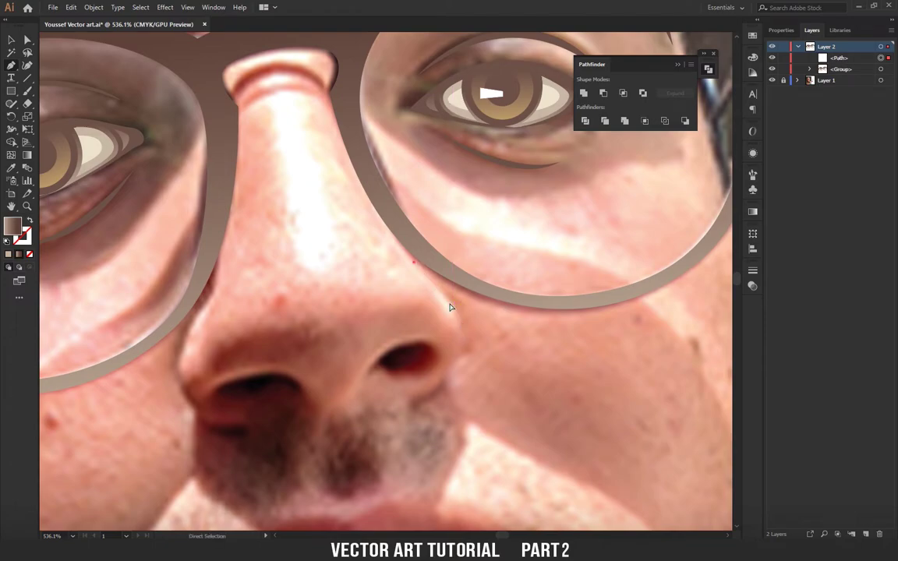
drag(453, 361, 420, 402)
drag(421, 401, 375, 403)
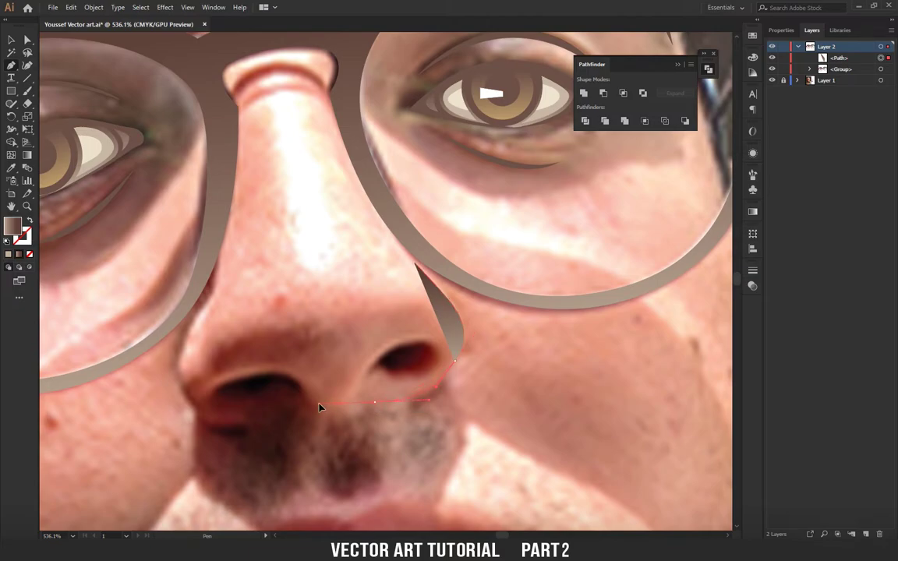
drag(413, 265, 465, 361)
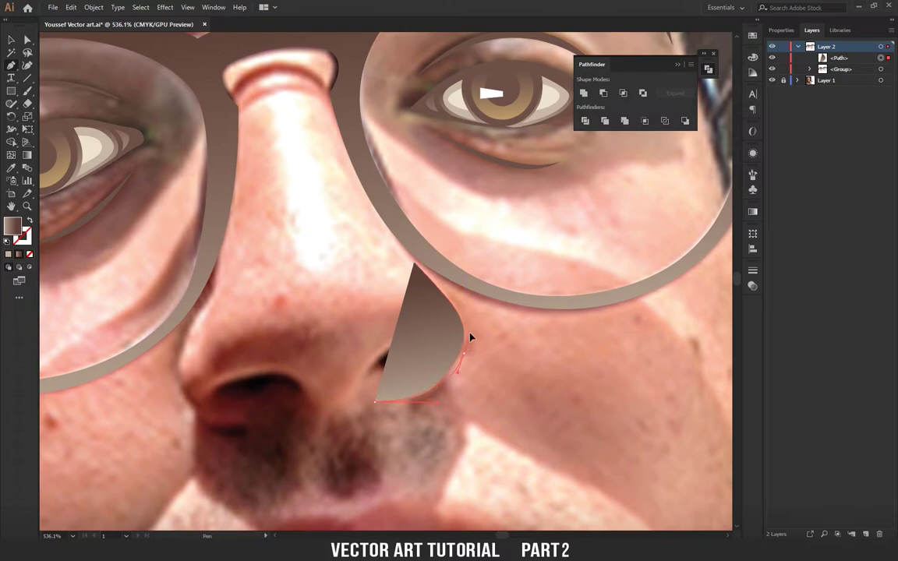
Swap fill and stroke on the nose path so it has no fill, reshaping its side curve.
key(shift+x)
scroll(467, 319, up, 2)
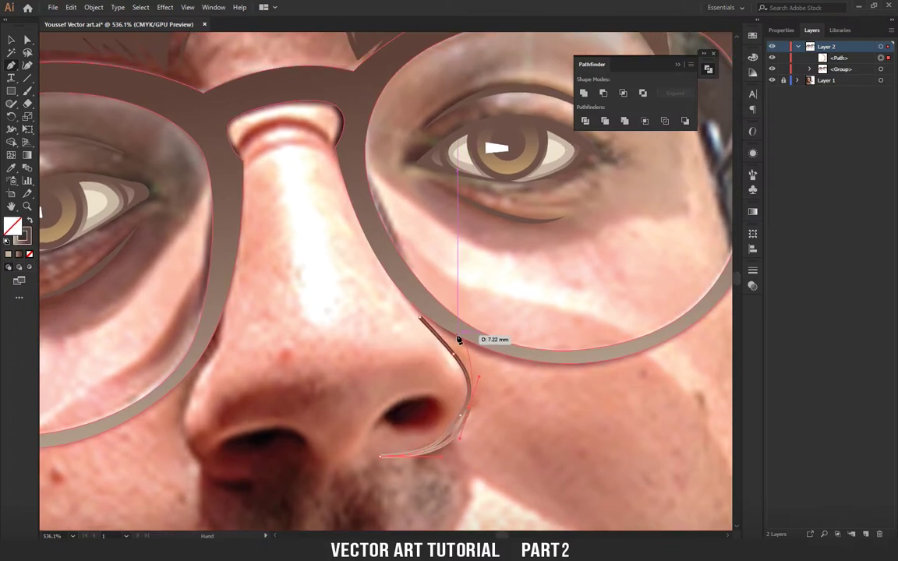
drag(464, 364, 457, 332)
key(shift+x)
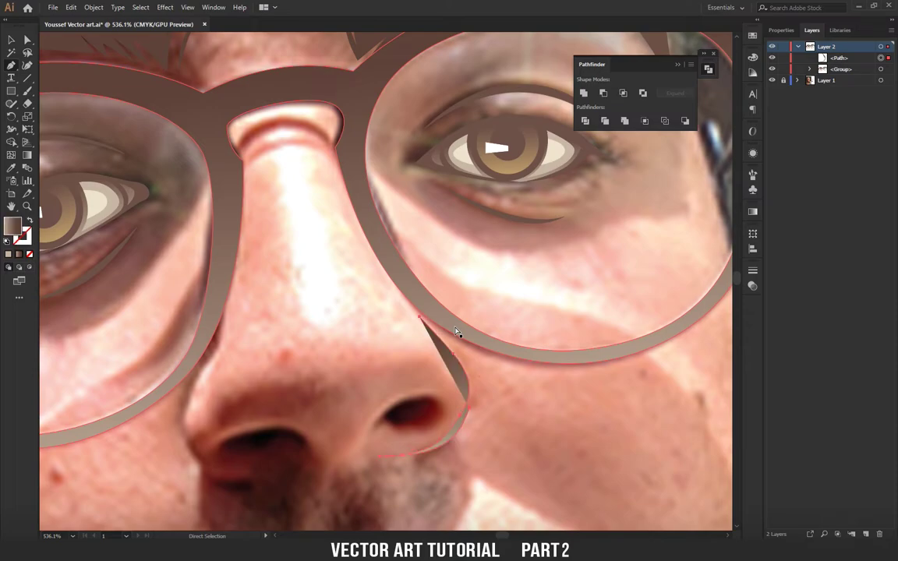
key(shift+x)
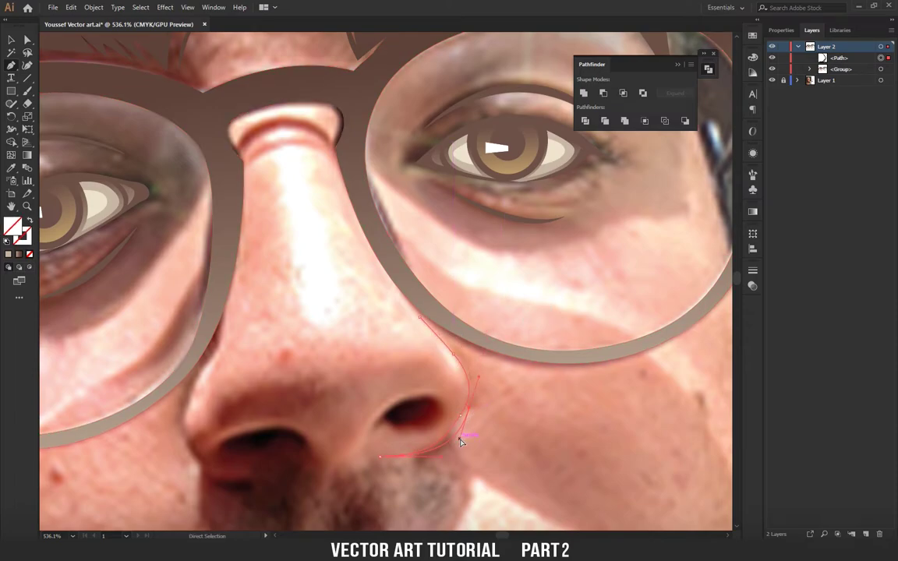
Adjust the nose path's anchors to fit the bottom of the nose curve.
click(460, 358)
drag(454, 356, 419, 319)
drag(454, 443, 459, 428)
mouse_move(440, 464)
mouse_down()
mouse_move(459, 388)
mouse_move(489, 388)
mouse_move(481, 387)
mouse_up()
Draw a Pen curve down the left nose rim and across the nostril base.
scroll(437, 355, left, 5)
scroll(460, 348, down, 2)
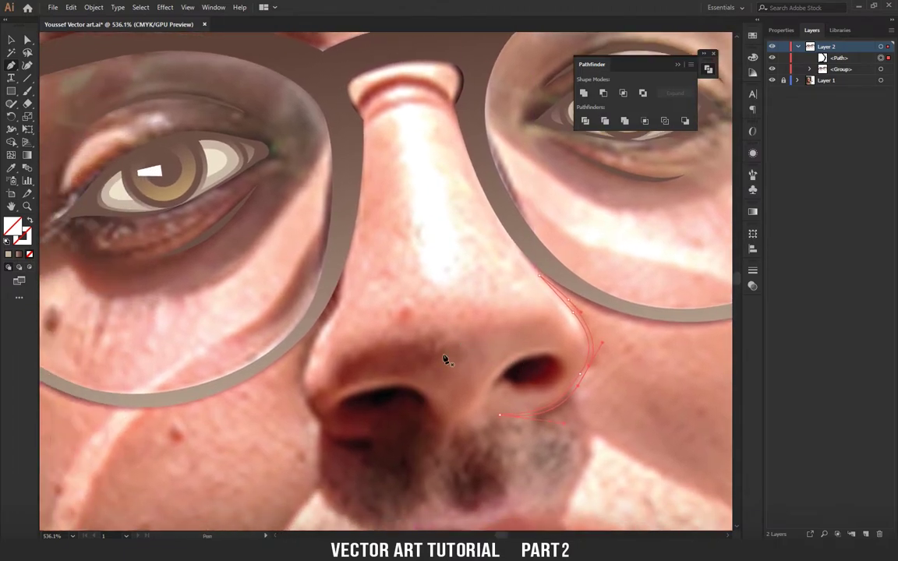
click(329, 312)
mouse_move(305, 379)
mouse_down()
mouse_move(321, 439)
mouse_move(352, 445)
mouse_up()
drag(409, 439, 414, 442)
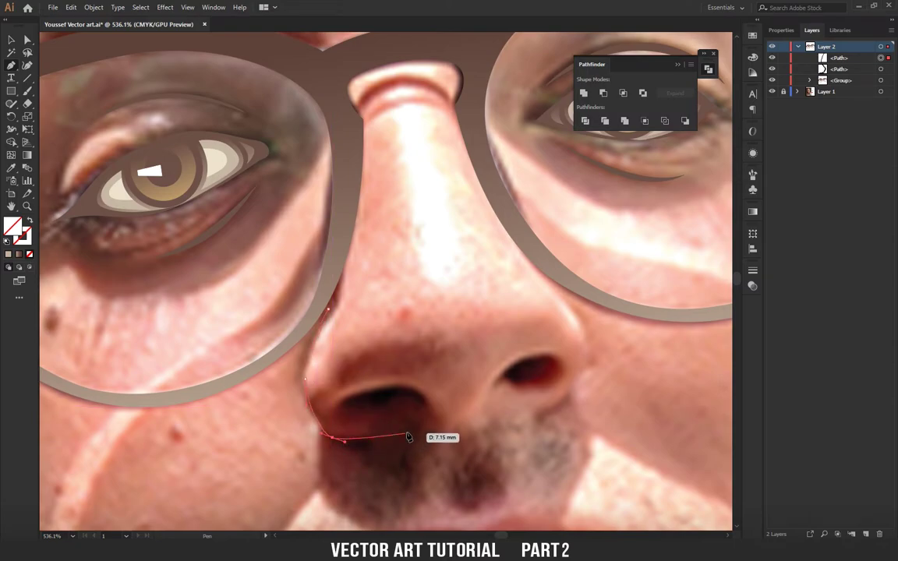
drag(414, 442, 315, 433)
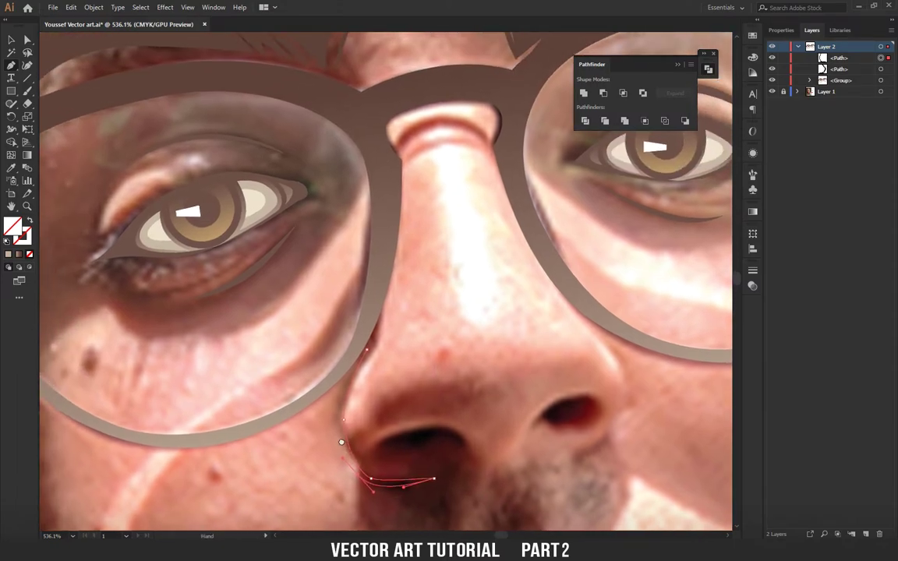
drag(304, 422, 340, 413)
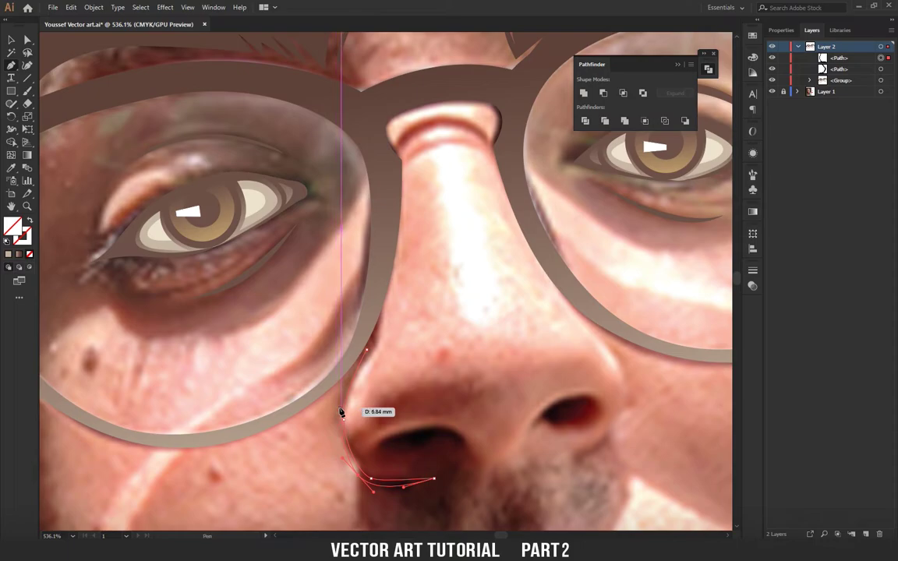
scroll(351, 413, up, 2)
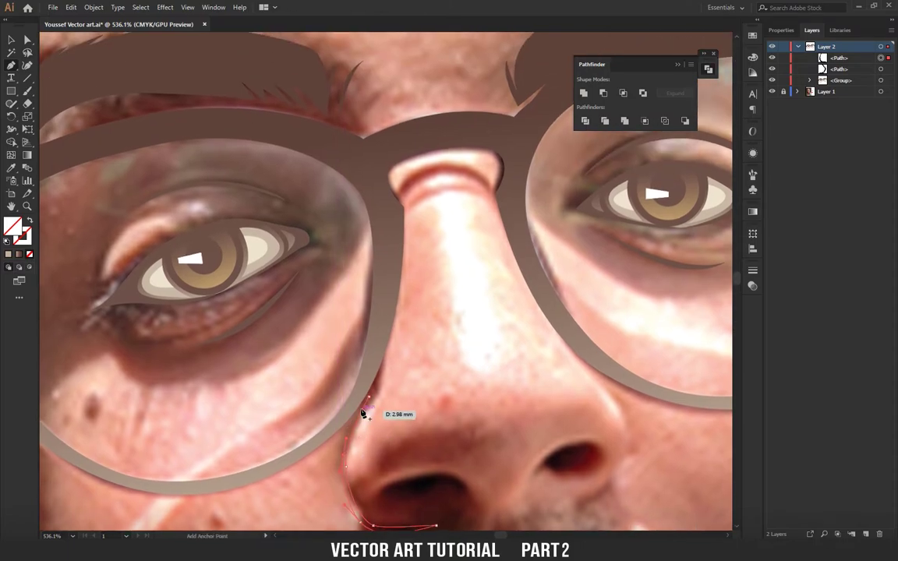
drag(363, 414, 371, 400)
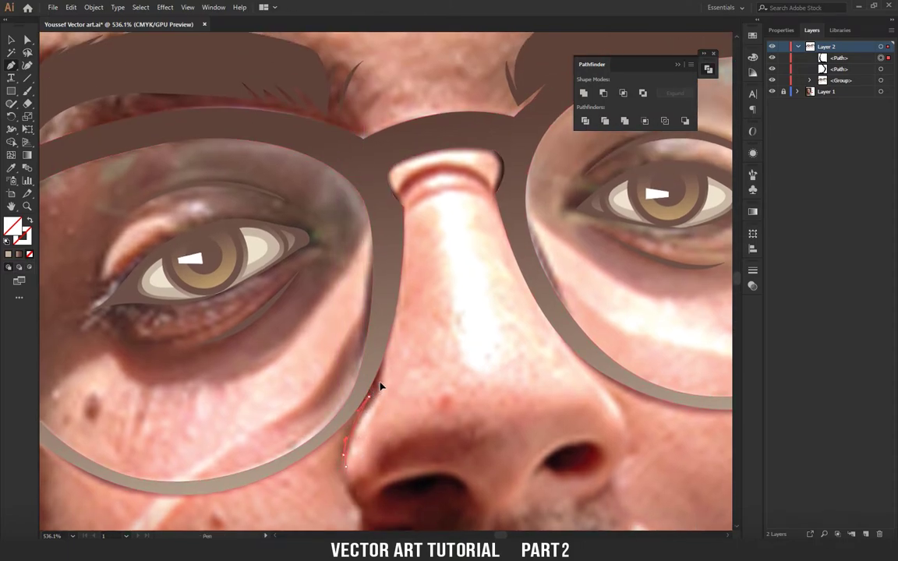
scroll(363, 421, down, 3)
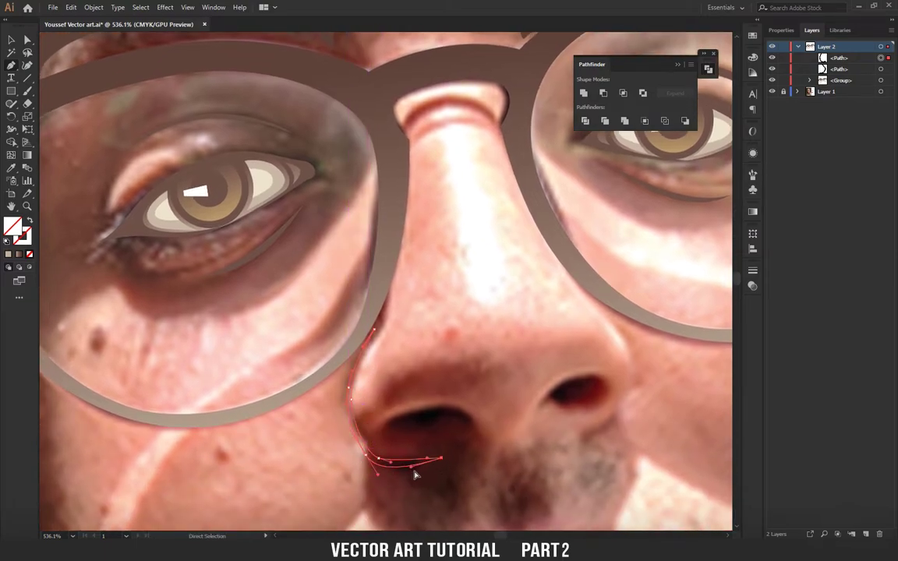
Start a new closed Pen outline around the right nostril.
key(ctrl)
scroll(353, 394, right, 2)
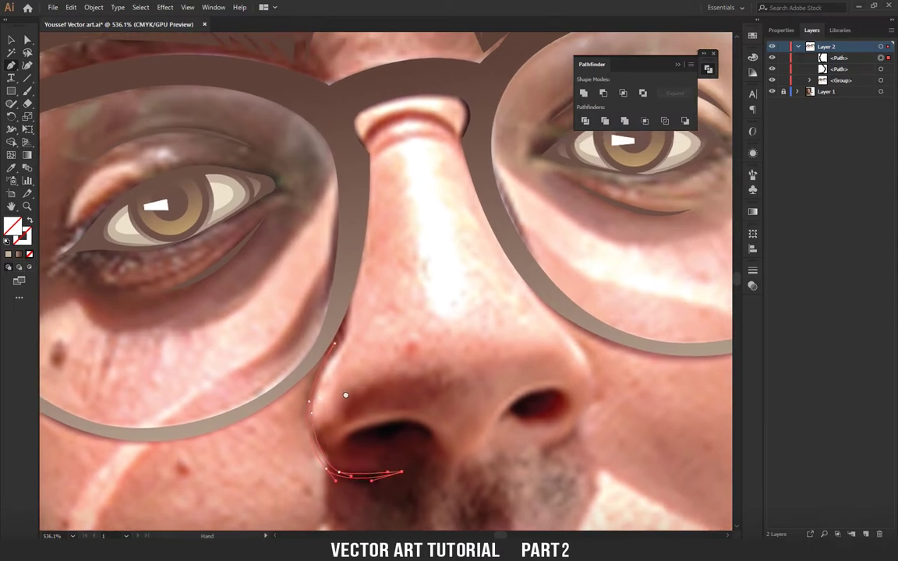
scroll(345, 394, right, 1)
scroll(391, 387, right, 2)
key(v)
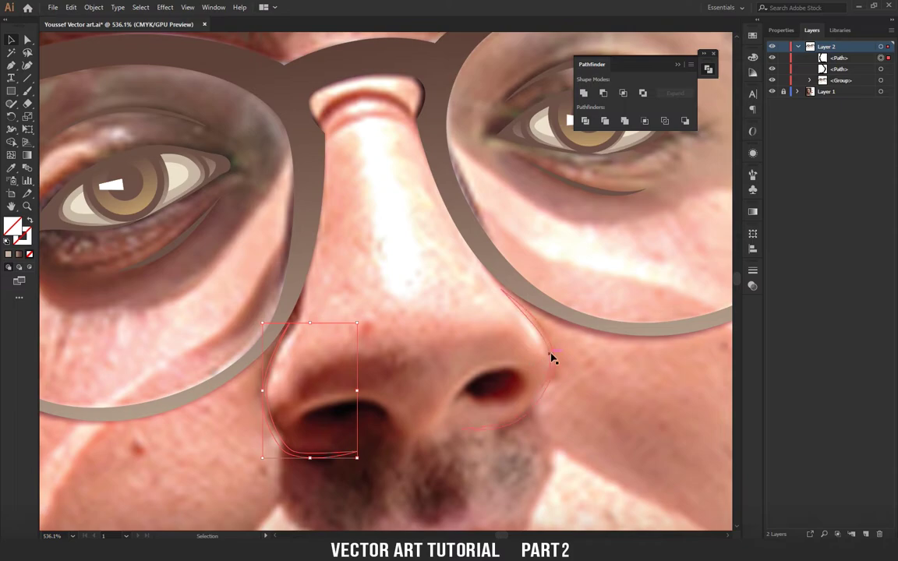
key(p)
scroll(406, 405, right, 1)
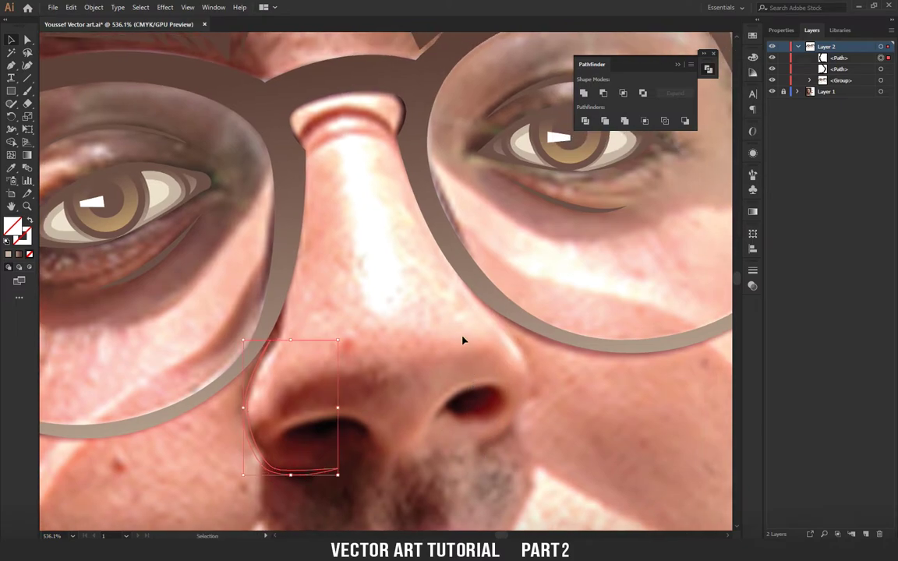
mouse_move(446, 412)
mouse_down()
mouse_move(468, 429)
mouse_move(507, 407)
mouse_up()
mouse_move(449, 411)
mouse_down()
mouse_move(461, 394)
mouse_move(504, 379)
mouse_move(430, 421)
mouse_move(411, 452)
mouse_move(367, 428)
mouse_move(407, 457)
mouse_move(391, 460)
mouse_move(408, 457)
mouse_up()
Undo the stray anchor and draw a path looping around the left nostril.
key(ctrl+z)
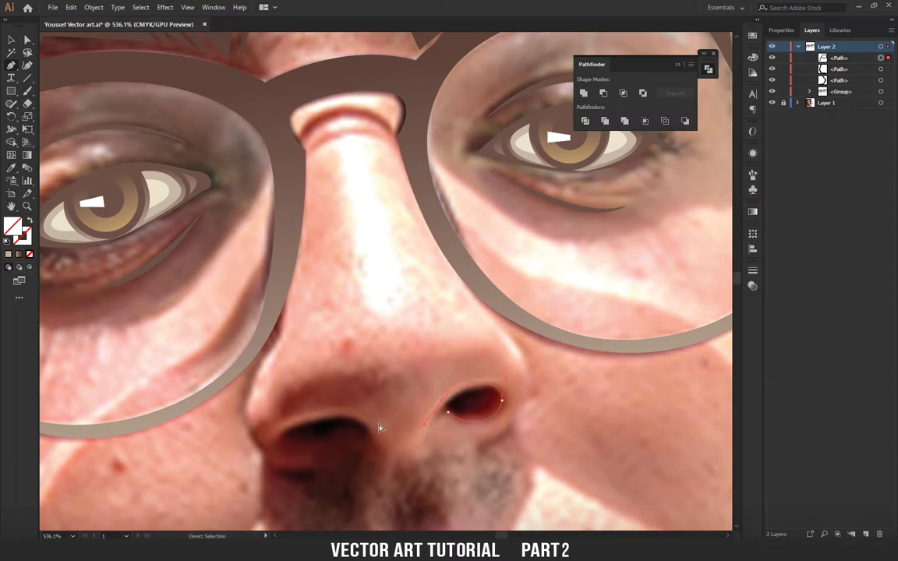
mouse_move(386, 455)
mouse_down()
mouse_move(348, 417)
mouse_move(355, 419)
mouse_up()
drag(279, 438, 286, 451)
drag(306, 446, 369, 434)
mouse_move(365, 433)
mouse_down()
mouse_move(385, 456)
mouse_move(411, 459)
mouse_move(433, 427)
mouse_up()
Continue the path beneath the nose tip to a curved anchor at the right nostril.
click(407, 454)
key(ctrl+z)
drag(442, 410, 451, 419)
scroll(449, 421, down, 2)
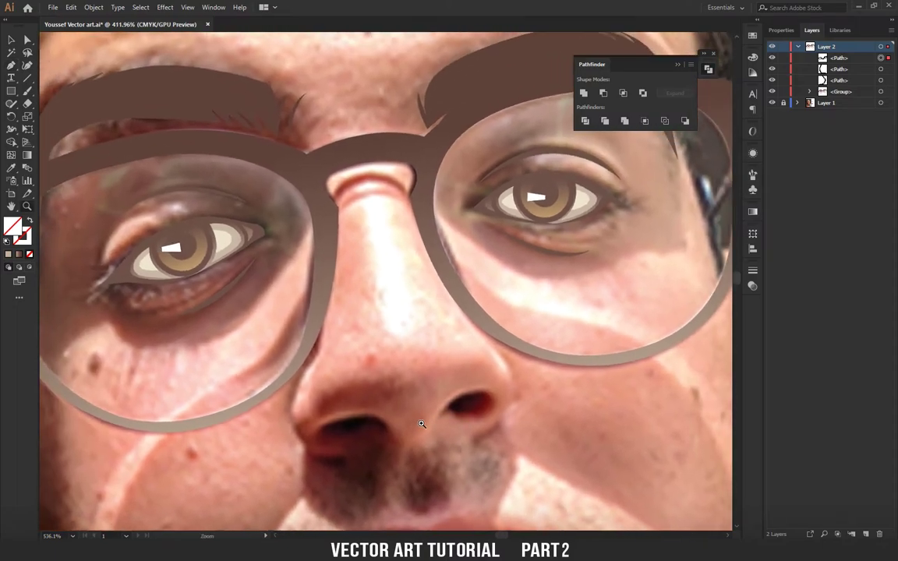
Reshape the nostril outline and the lower-left nose curve with Direct Selection.
scroll(449, 421, up, 3)
scroll(445, 424, up, 2)
drag(446, 423, 435, 457)
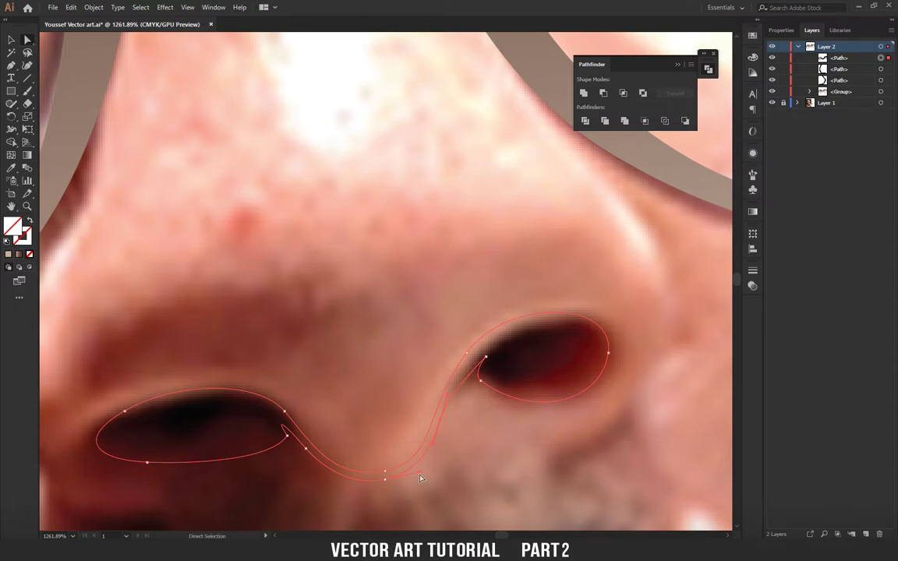
drag(390, 483, 334, 477)
drag(315, 465, 315, 446)
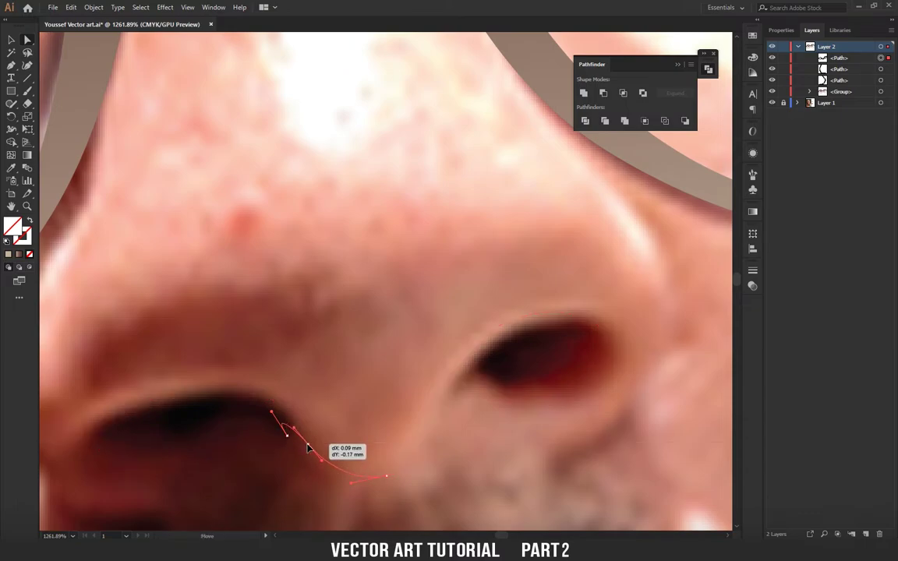
Zoom out and fill the three nose paths with the glasses frame's brown.
ctrl+alt+click(321, 422)
ctrl+alt+click(330, 411)
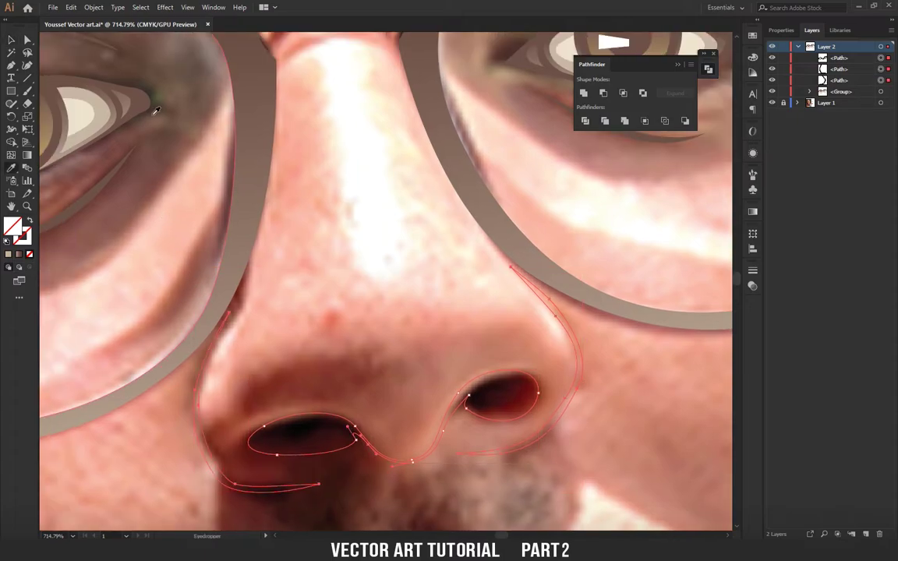
click(143, 98)
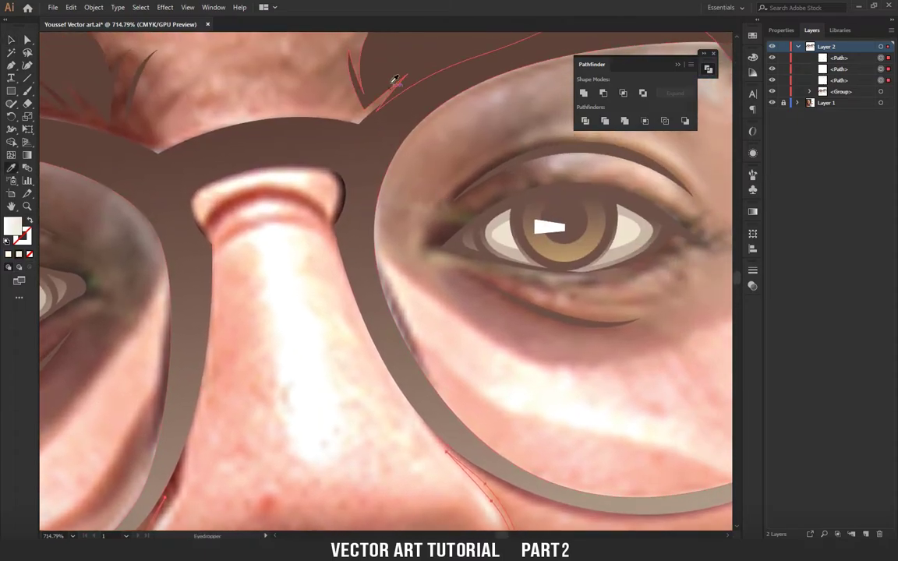
click(403, 74)
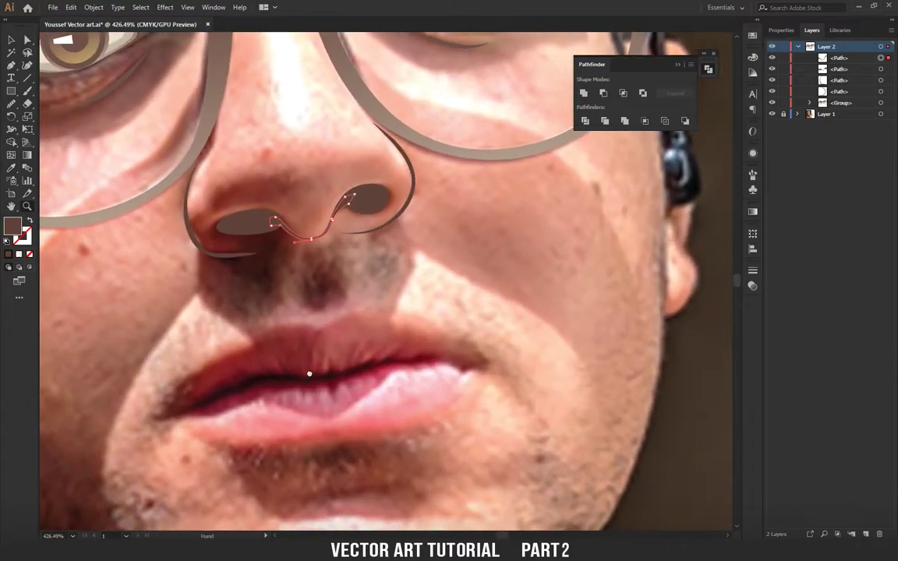
Draw a curved line between the lips from the left corner to the right corner.
drag(309, 374, 314, 375)
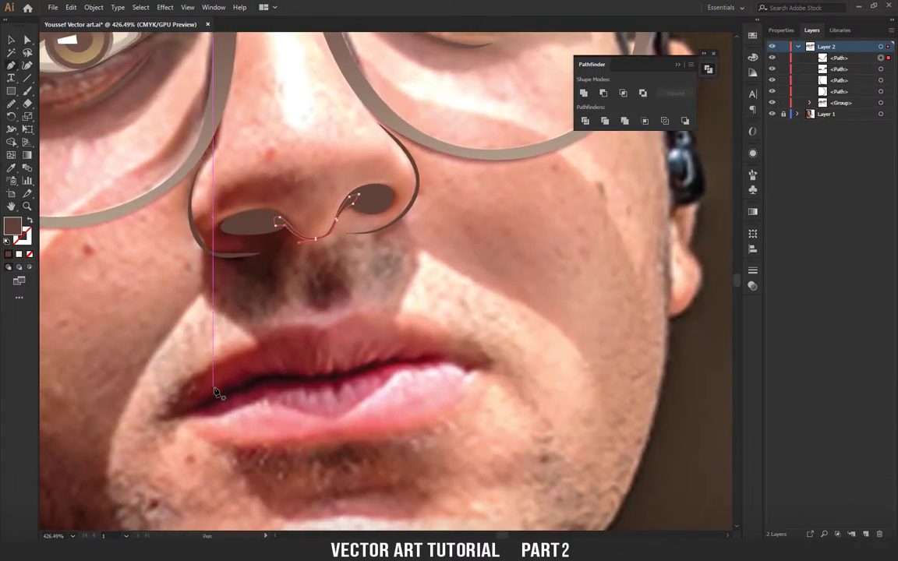
mouse_move(194, 409)
mouse_down()
mouse_move(215, 393)
mouse_move(204, 407)
mouse_up()
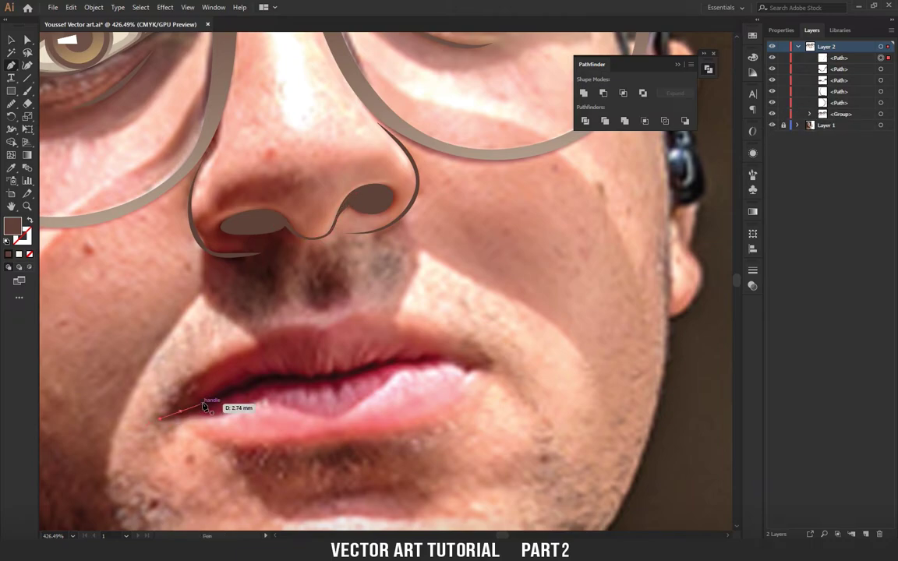
mouse_move(204, 406)
mouse_down()
mouse_move(256, 380)
mouse_move(301, 396)
mouse_move(310, 387)
mouse_up()
mouse_move(375, 382)
mouse_down()
mouse_move(300, 363)
mouse_move(372, 368)
mouse_up()
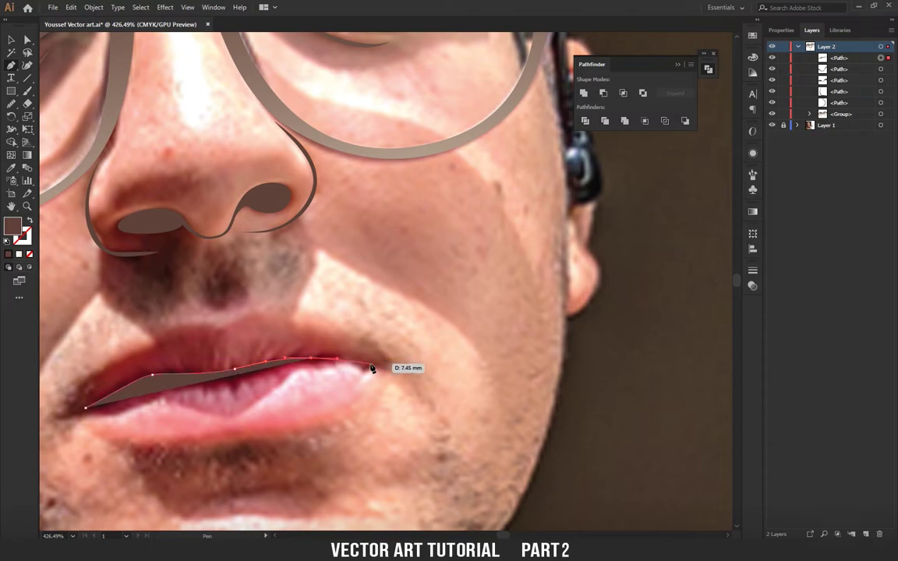
drag(372, 368, 362, 365)
click(368, 364)
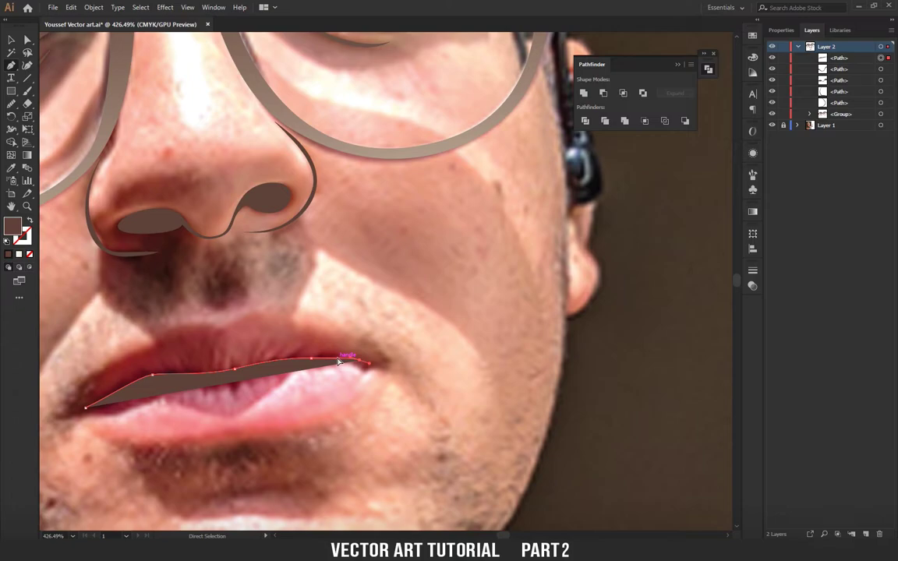
Reshape the mouth line's anchors and curve to follow the lips.
drag(311, 363, 305, 364)
drag(225, 387, 204, 384)
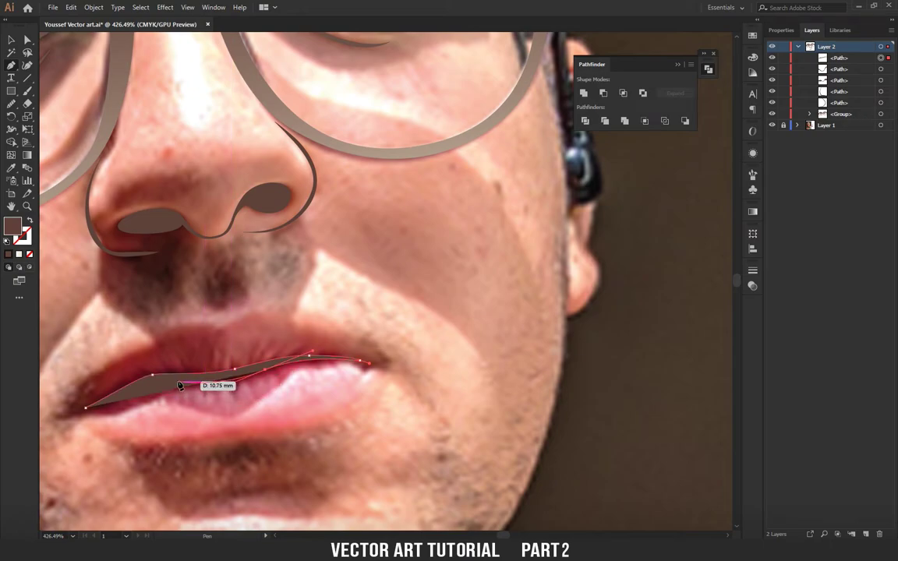
mouse_move(180, 385)
mouse_down()
mouse_move(156, 379)
mouse_move(86, 409)
mouse_up()
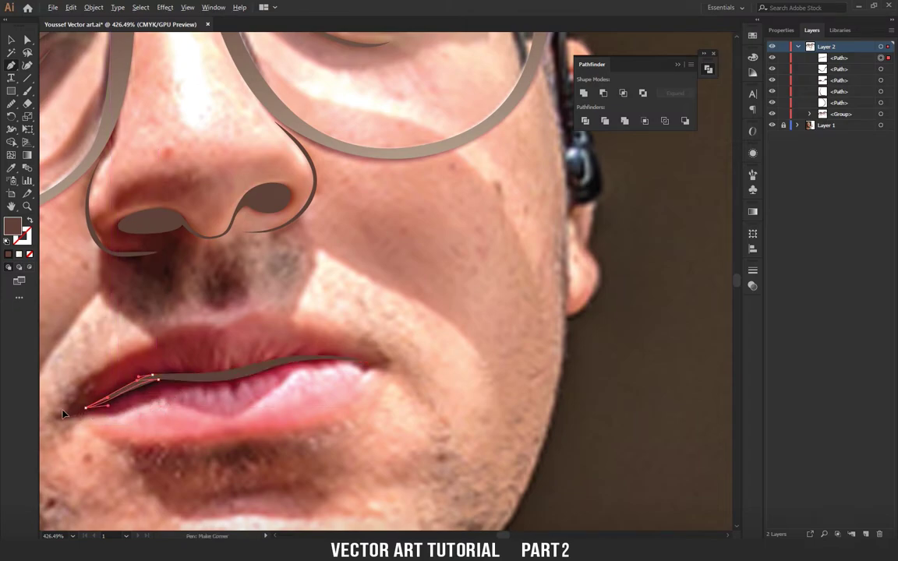
ctrl+click(141, 382)
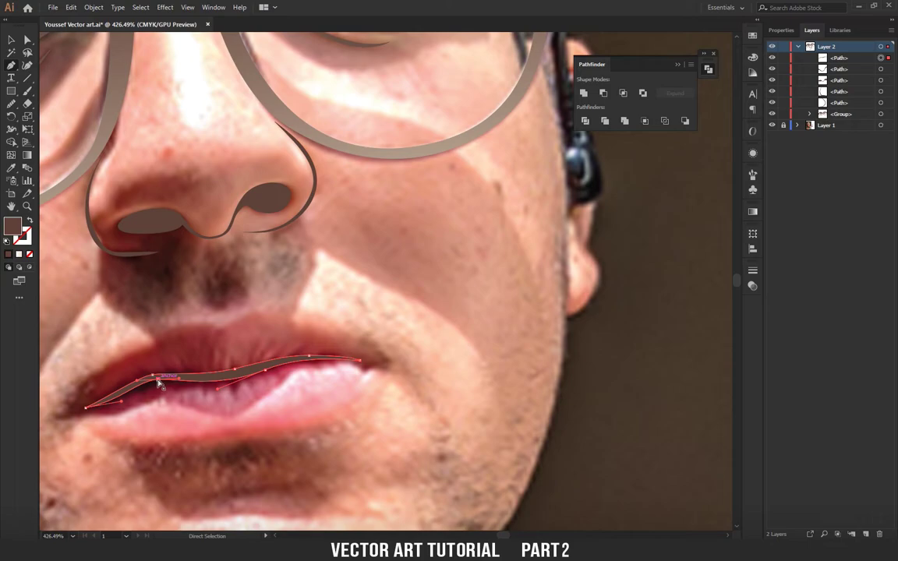
drag(160, 384, 183, 383)
Zoom to the nose and lips and hide the reference photo layer.
alt+click(86, 390)
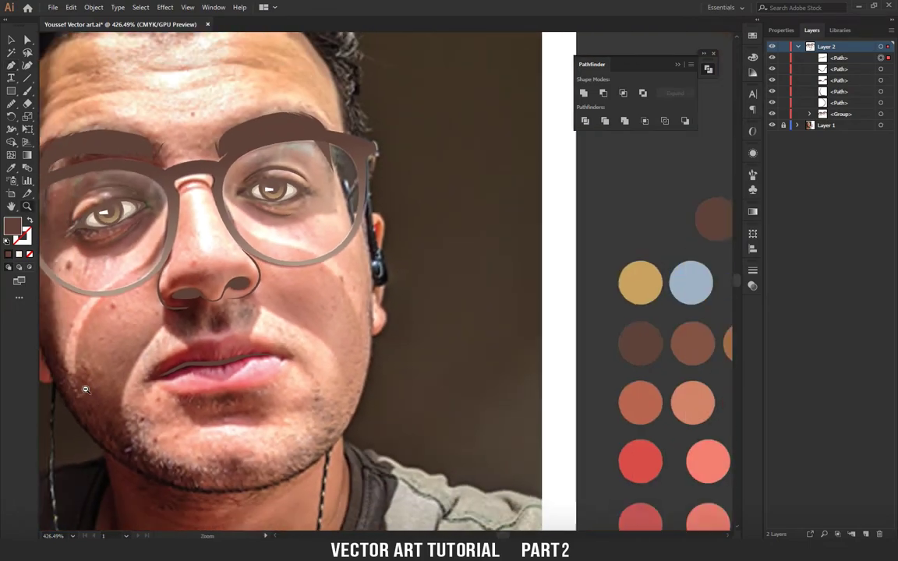
drag(86, 390, 331, 348)
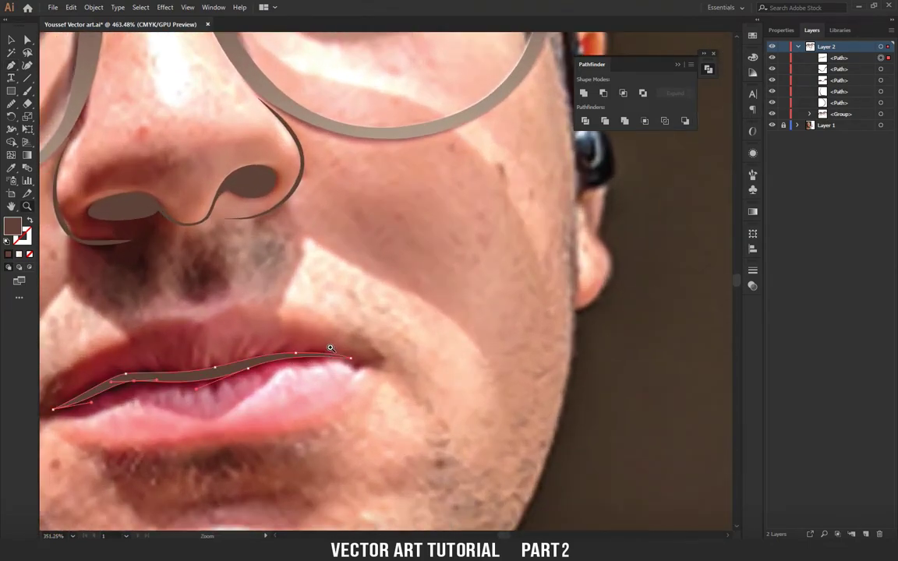
click(772, 125)
mouse_move(357, 321)
mouse_down()
mouse_move(196, 357)
mouse_move(352, 269)
mouse_up()
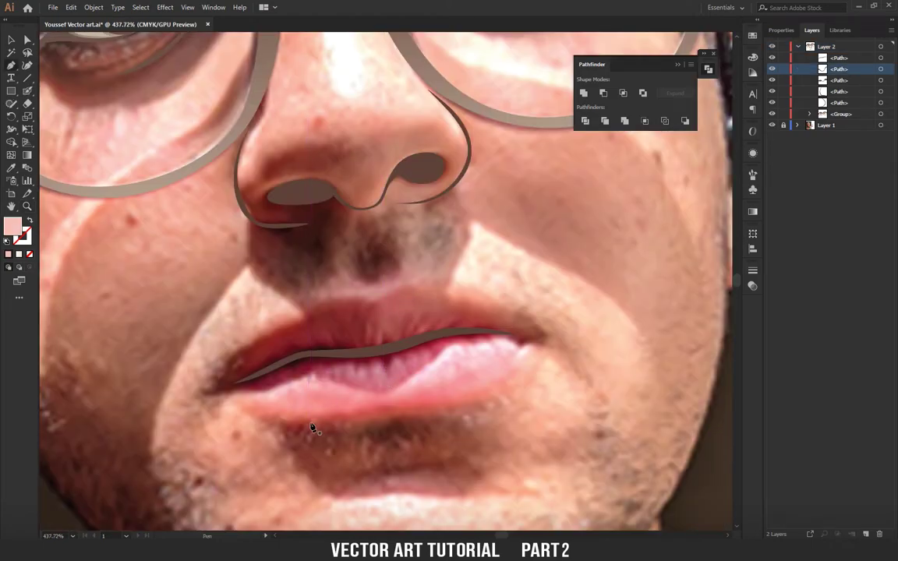
Draw a curved Pen stroke along the underside of the lower lip.
click(357, 431)
click(414, 413)
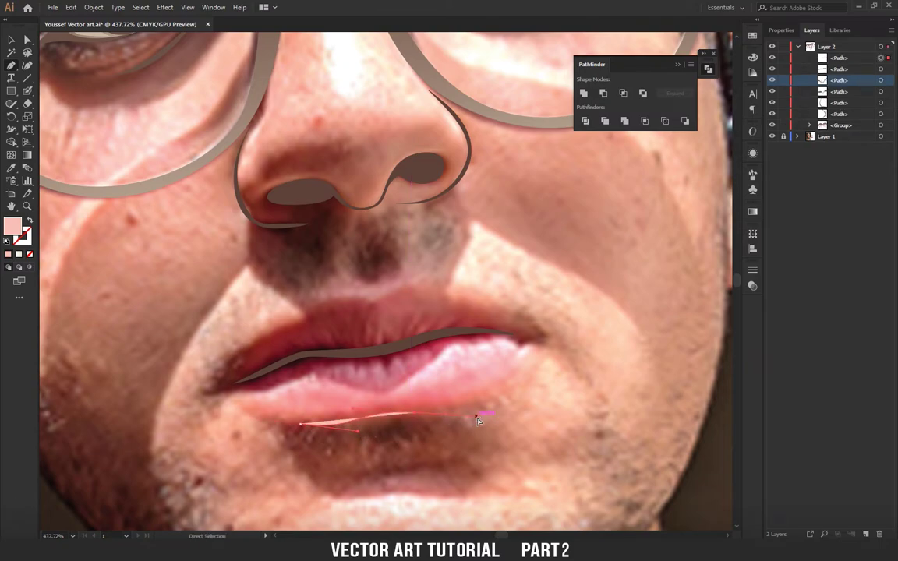
drag(459, 421, 460, 421)
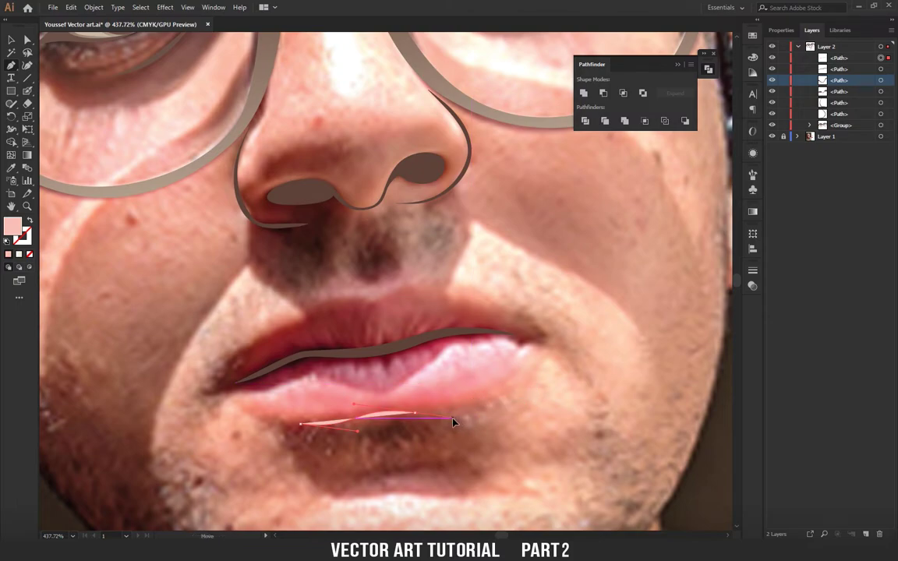
drag(449, 421, 481, 396)
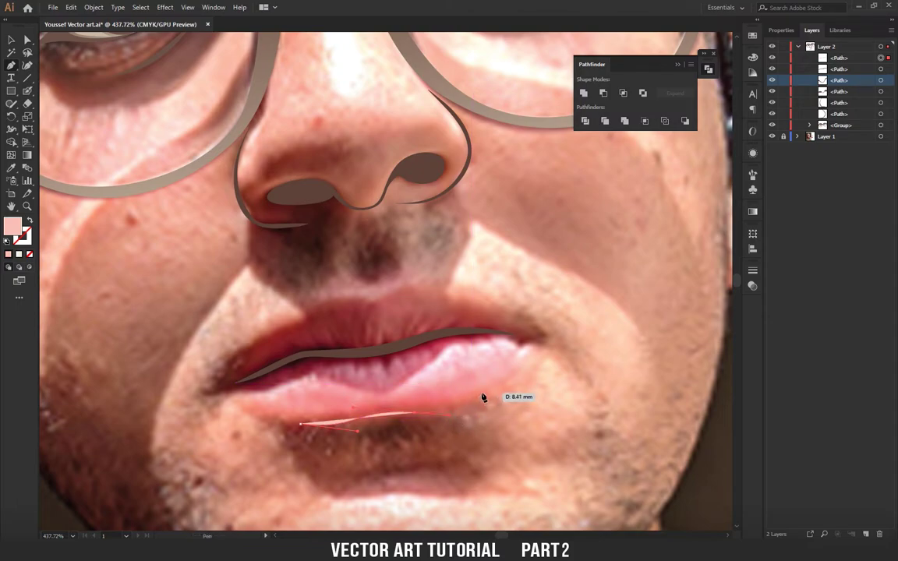
mouse_move(417, 428)
mouse_down()
mouse_move(413, 420)
mouse_move(300, 426)
mouse_up()
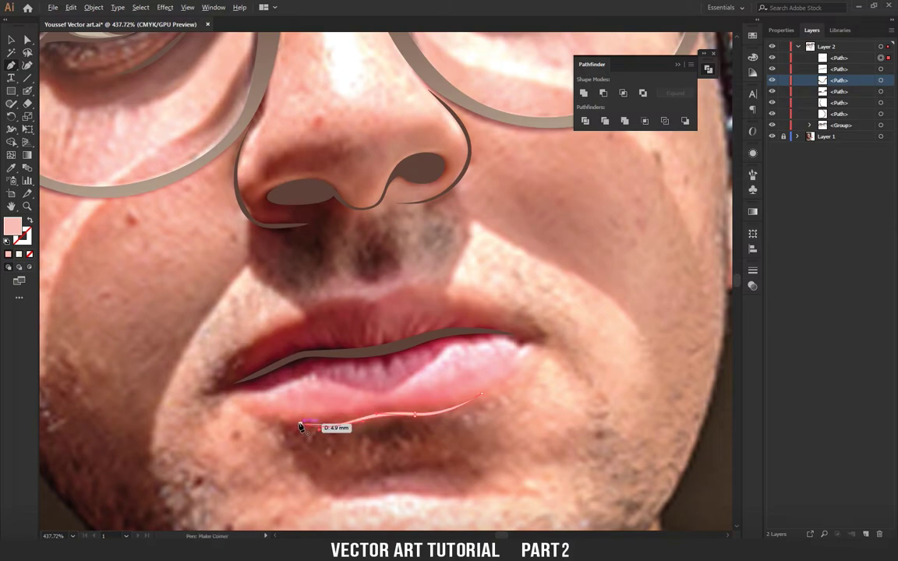
scroll(307, 429, down, 2)
scroll(419, 420, up, 4)
Give the lower-lip stroke the dark brown colour and reframe the view on the mouth.
key(a)
key(z)
mouse_move(357, 413)
mouse_down()
mouse_move(290, 410)
mouse_move(398, 384)
mouse_up()
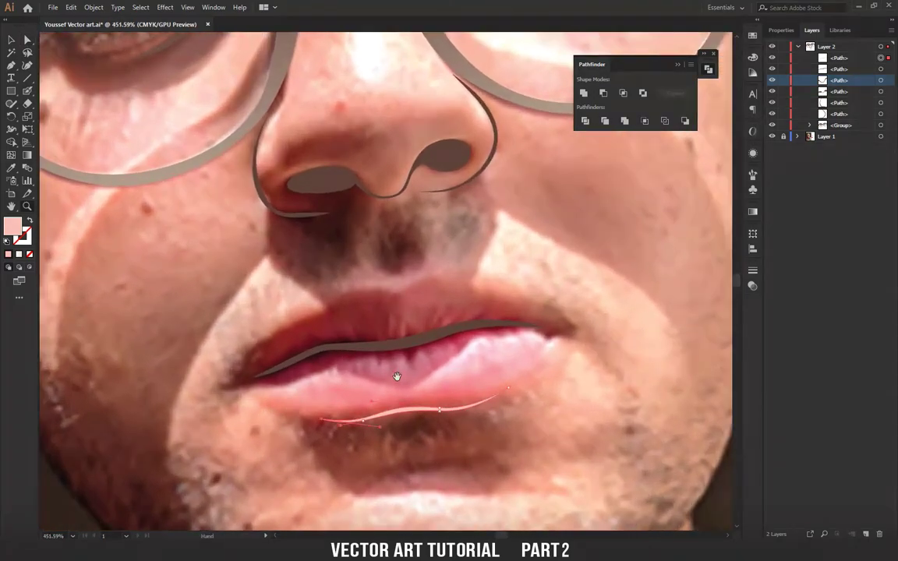
click(407, 361)
key(h)
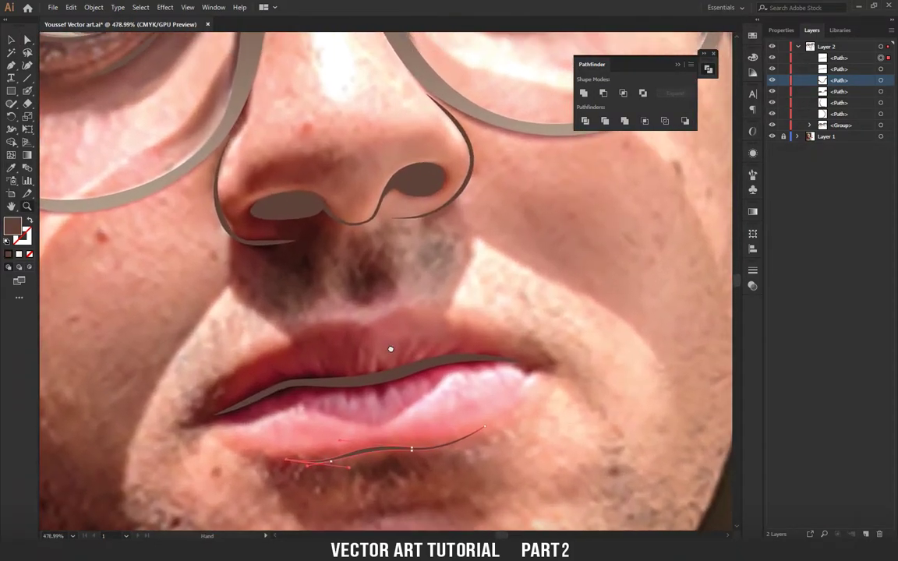
mouse_move(391, 349)
mouse_down()
mouse_move(395, 355)
mouse_move(282, 382)
mouse_move(486, 359)
mouse_move(478, 341)
mouse_move(437, 340)
mouse_up()
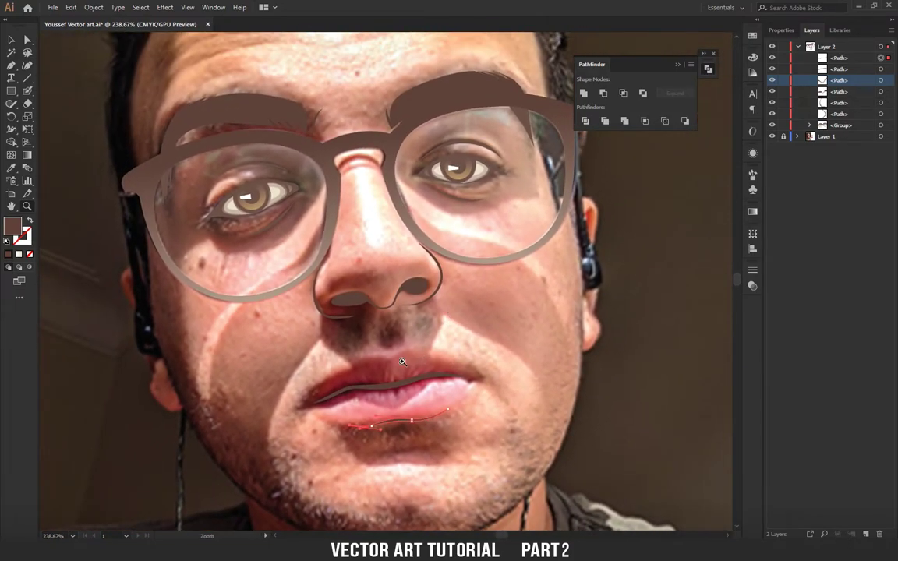
mouse_move(458, 285)
mouse_down()
mouse_move(358, 251)
mouse_move(395, 318)
mouse_up()
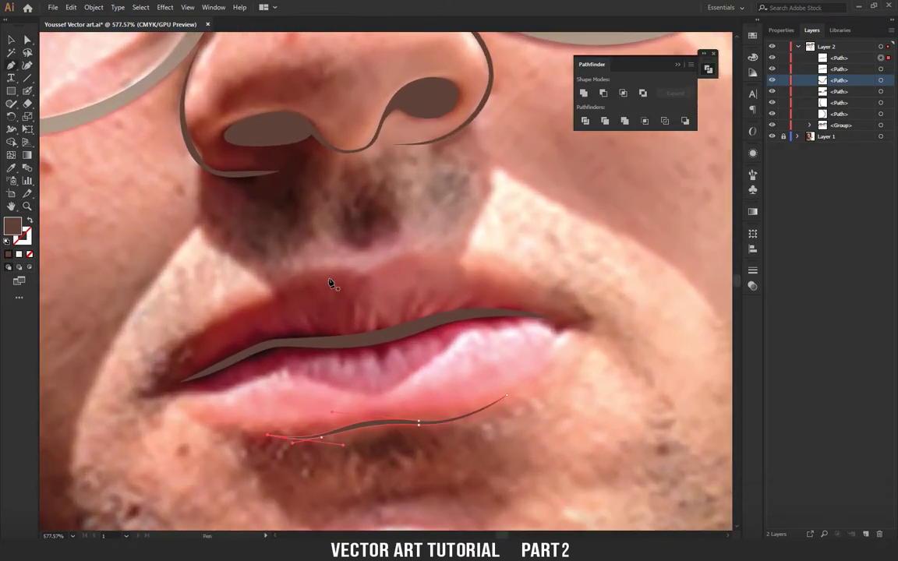
Draw a wavy Pen stroke along the top edge of the upper lip.
click(266, 292)
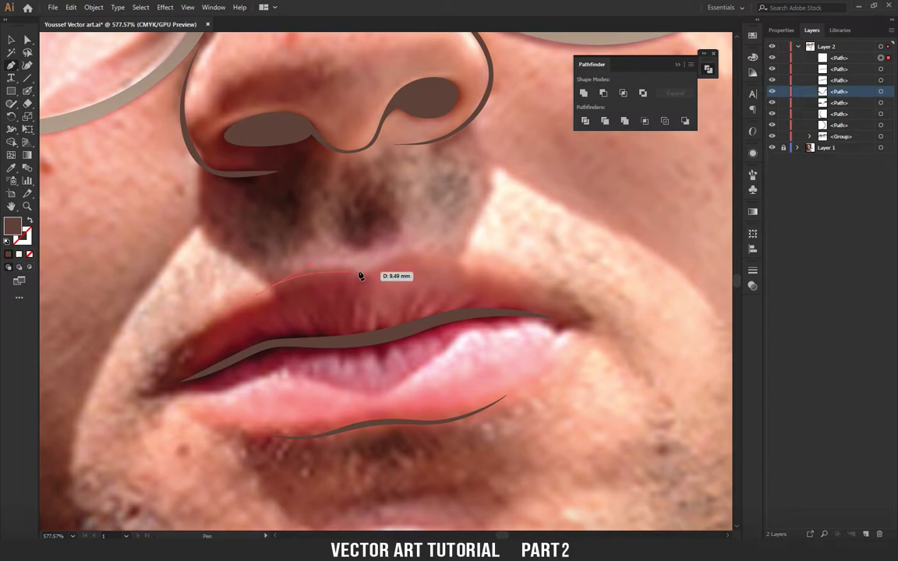
drag(375, 285, 374, 282)
key(ctrl+z)
key(ctrl+z)
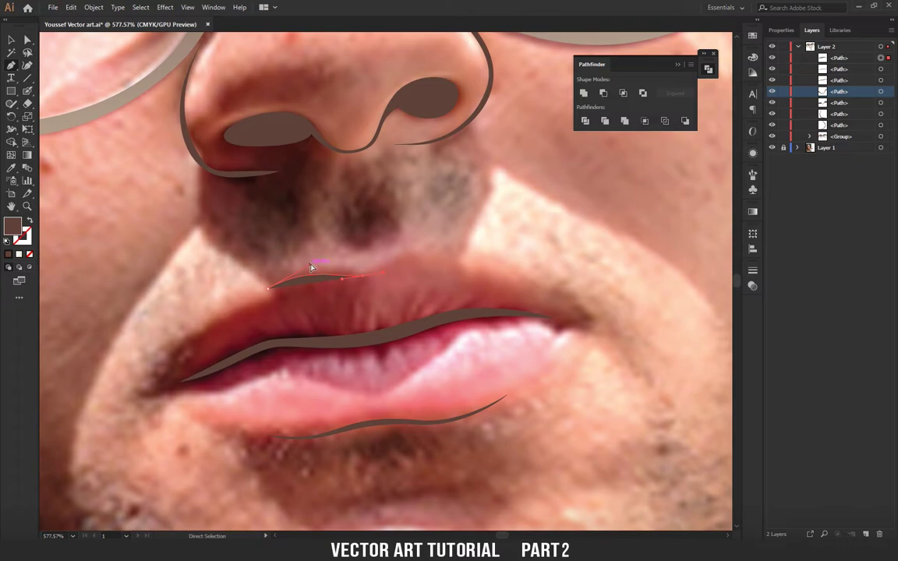
drag(441, 254, 443, 262)
key(ctrl)
Adjust the upper-lip stroke's handles and smooth its left end.
drag(365, 275, 371, 275)
key(ctrl)
drag(352, 283, 324, 274)
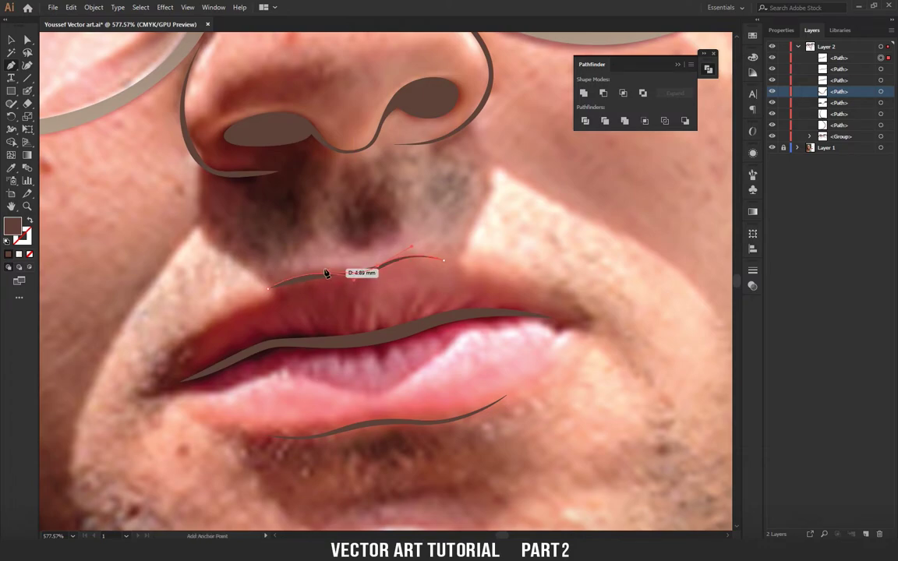
drag(273, 288, 266, 293)
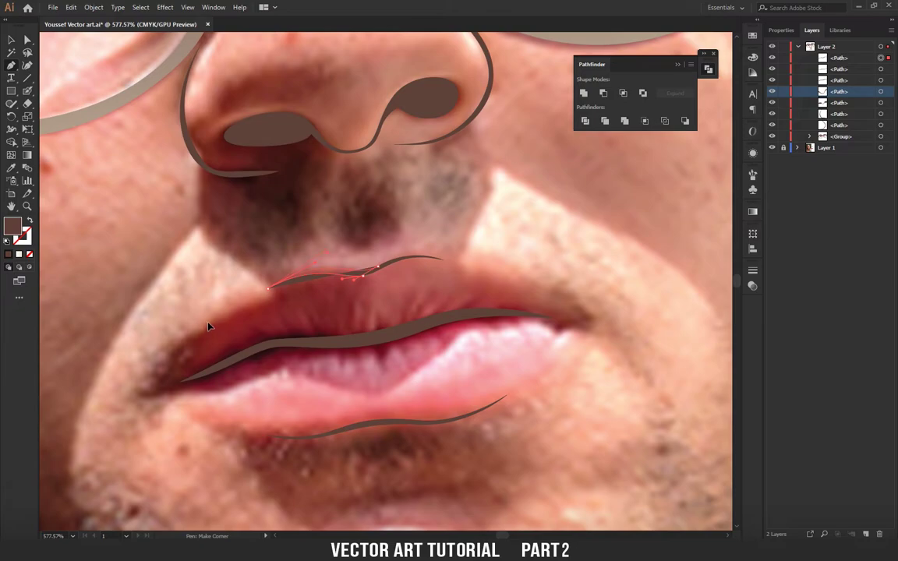
key(ctrl)
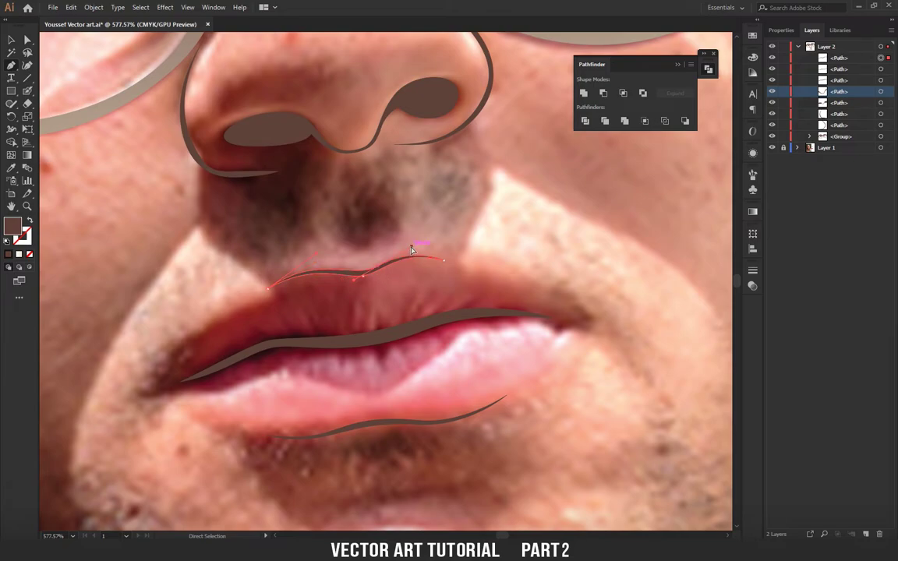
Zoom in on the upper-lip stroke and reshape one of its segments.
ctrl+alt+click(425, 248)
drag(314, 275, 423, 258)
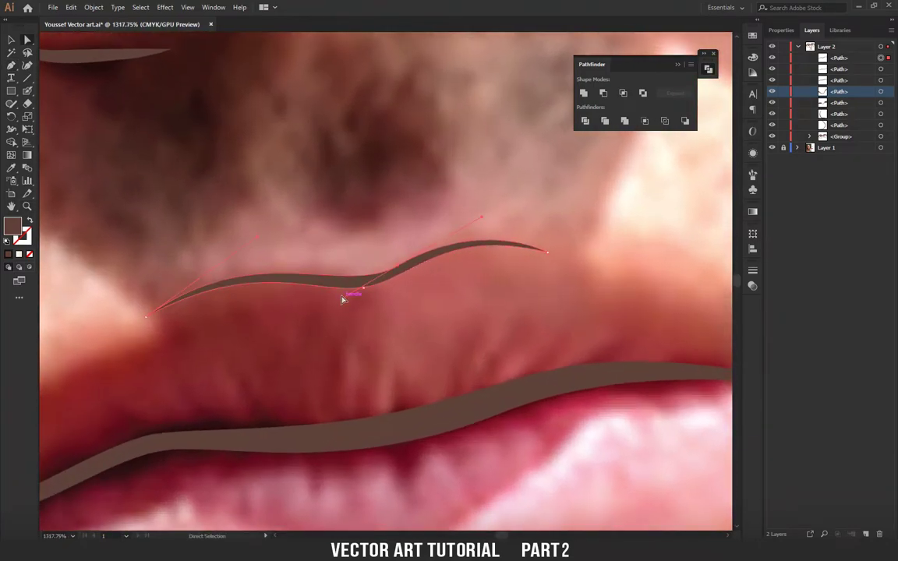
click(343, 302)
drag(397, 259, 259, 301)
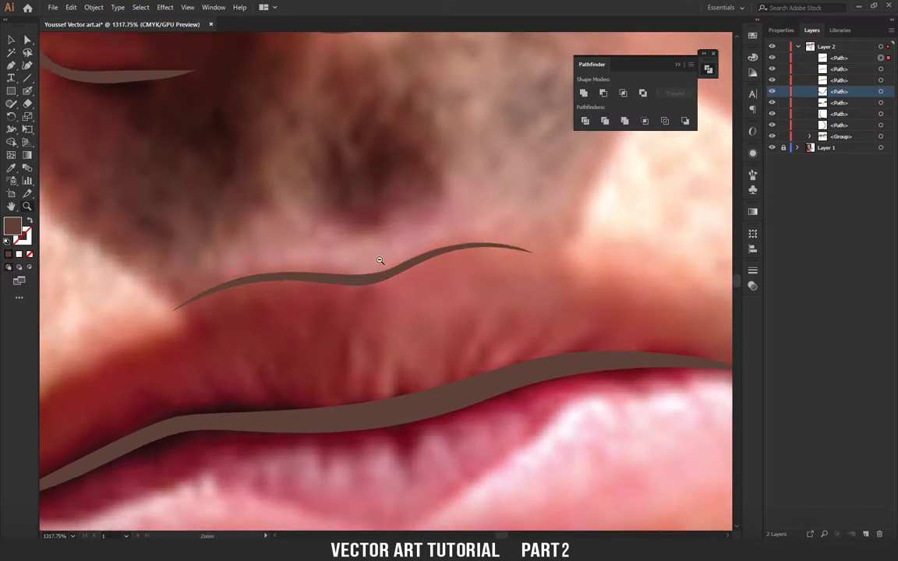
click(409, 263)
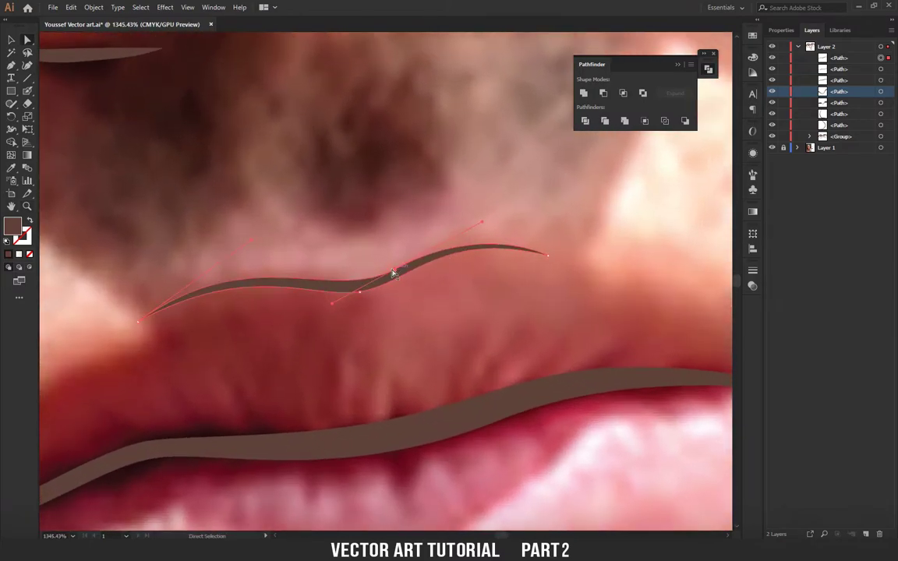
key(z)
mouse_move(394, 275)
mouse_down()
mouse_move(291, 282)
mouse_move(406, 314)
mouse_move(359, 301)
mouse_move(401, 357)
mouse_up()
Reshape the lower-lip stroke's curve and zoom out over the lower face.
click(339, 376)
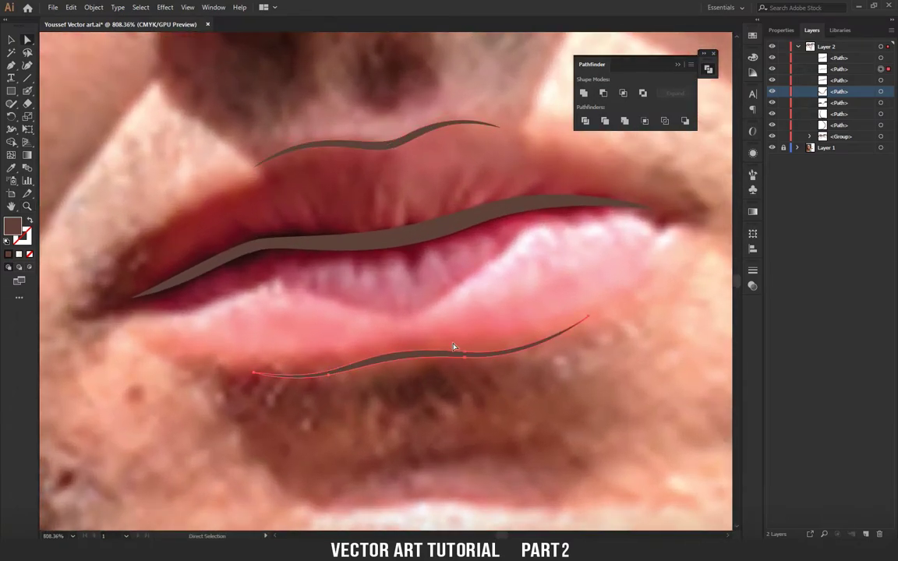
drag(462, 356, 406, 336)
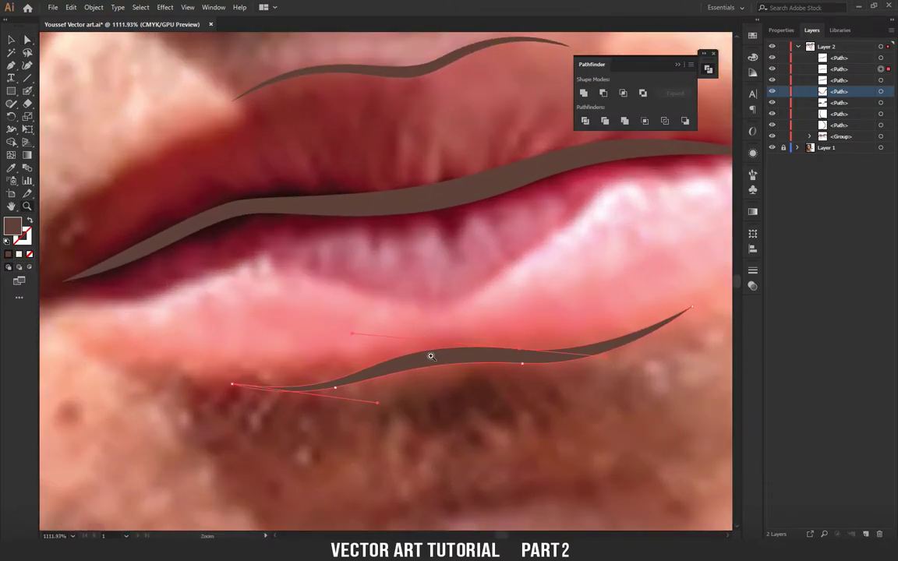
mouse_move(428, 357)
mouse_down()
mouse_move(360, 375)
mouse_move(406, 359)
mouse_up()
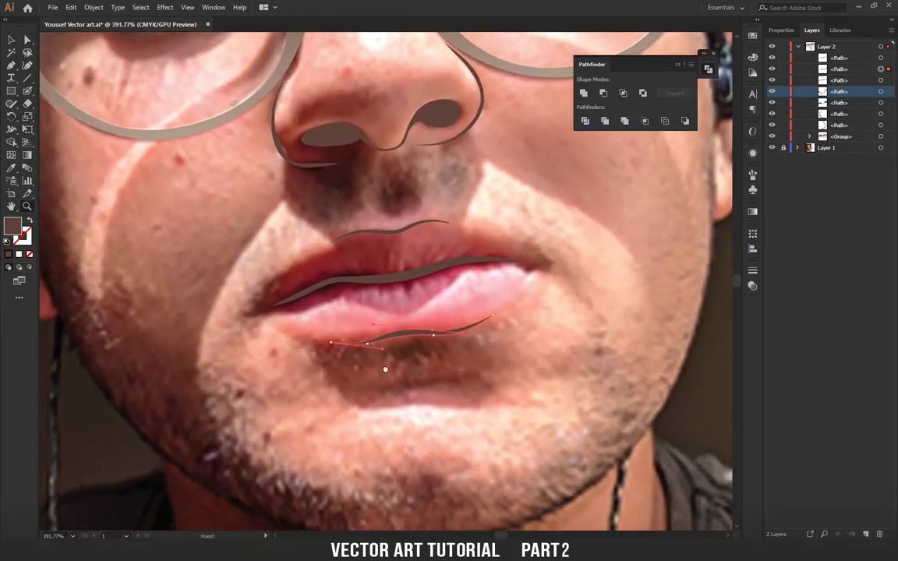
Draw a small closed lens-shaped shadow beneath the lower lip.
key(p)
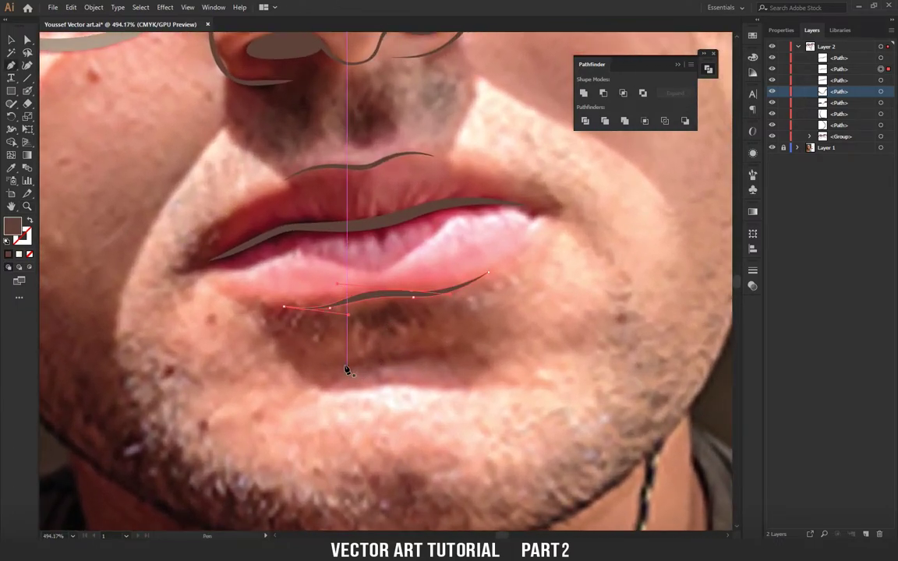
drag(347, 366, 429, 368)
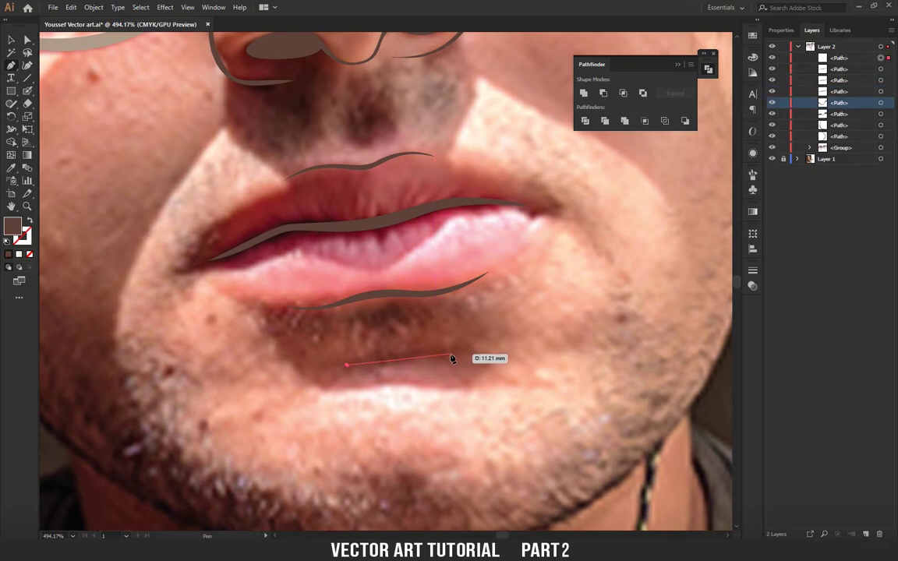
drag(479, 348, 484, 344)
mouse_move(371, 373)
mouse_down()
mouse_move(278, 339)
mouse_move(327, 314)
mouse_up()
key(z)
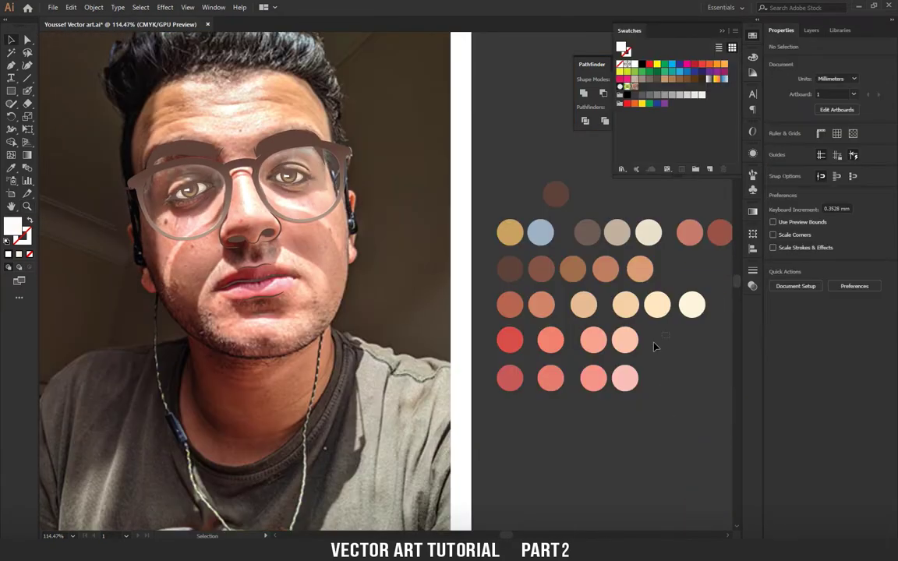
Alt-drag copies of the bottom two rows of salmon and pink circles beside the face.
drag(655, 347, 497, 407)
scroll(496, 407, left, 5)
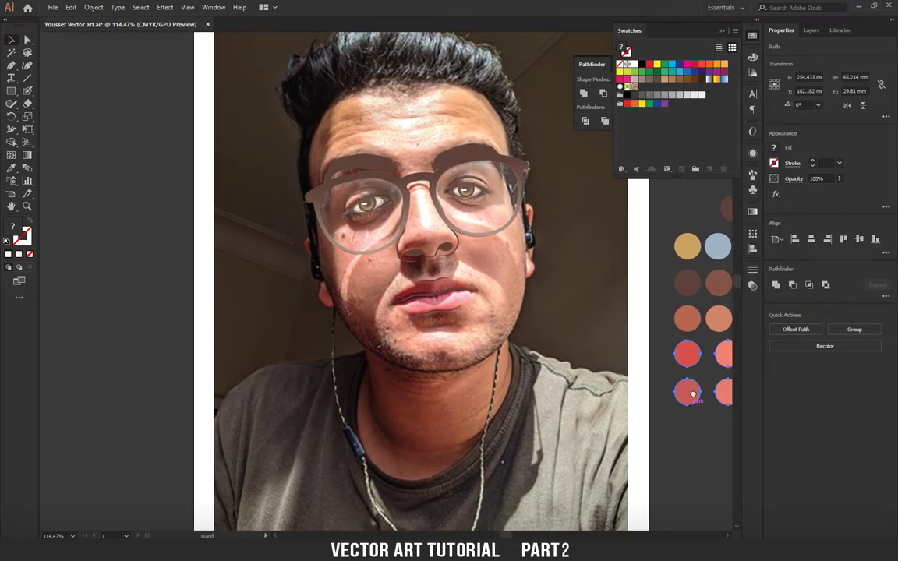
mouse_move(691, 354)
mouse_down()
mouse_move(527, 360)
mouse_move(321, 273)
mouse_up()
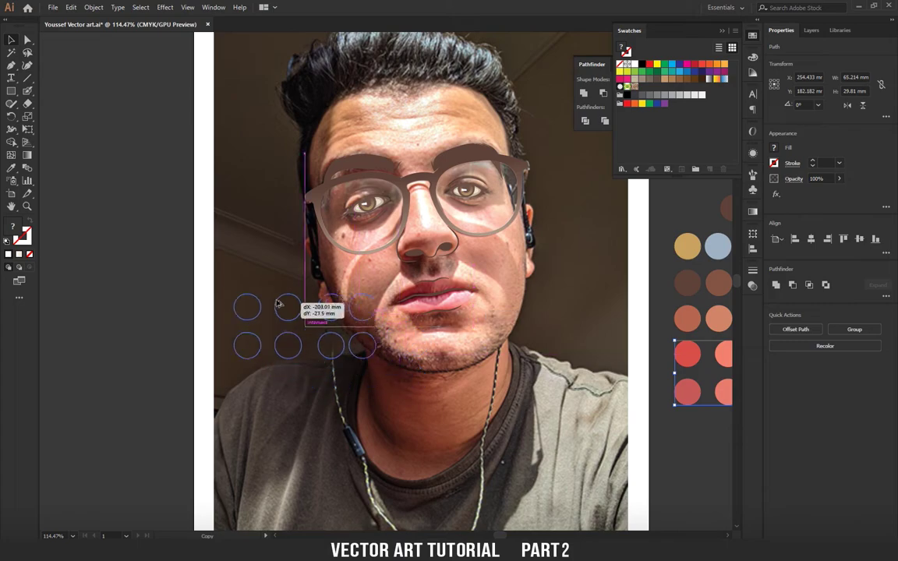
click(321, 274)
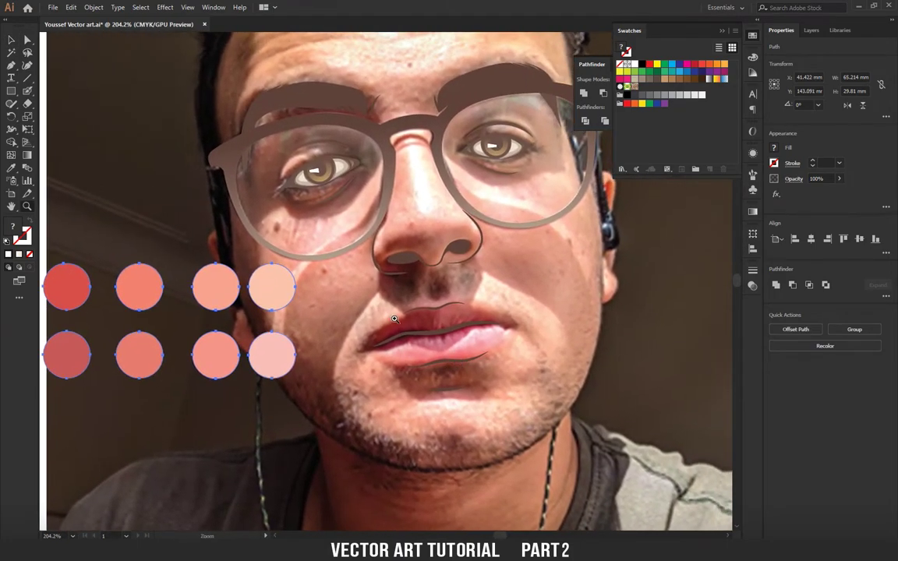
click(474, 312)
key(p)
drag(380, 346, 396, 309)
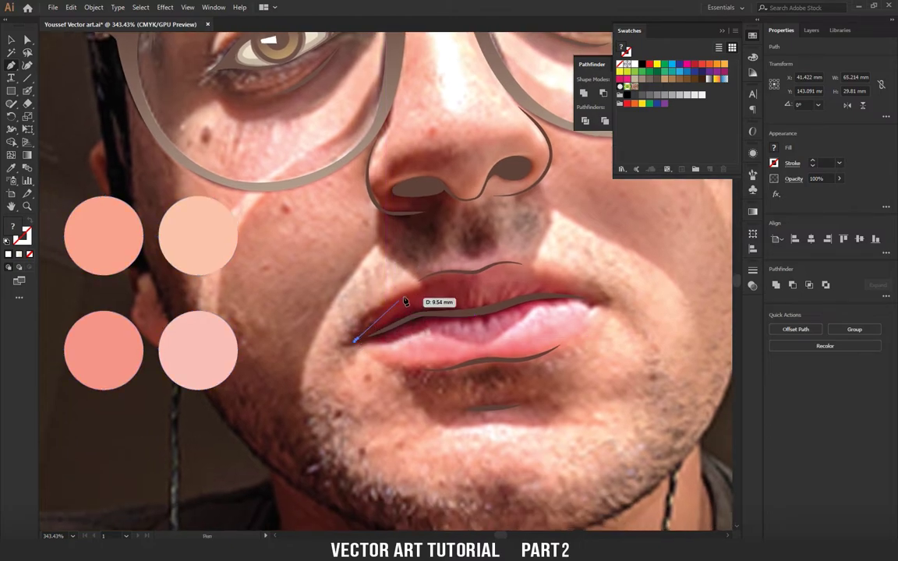
Trace the upper lip from the left mouth corner round to the right corner.
click(360, 340)
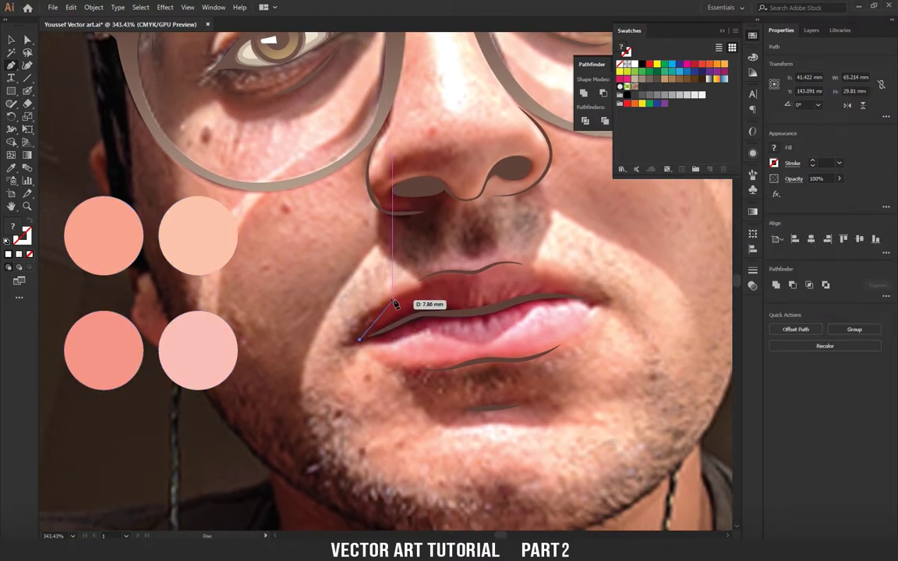
drag(399, 293, 420, 280)
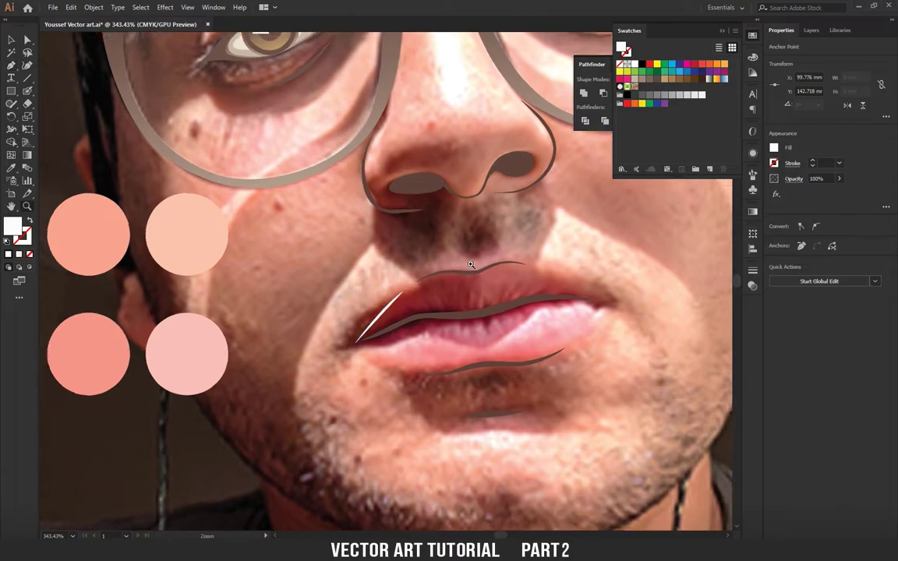
ctrl+click(458, 276)
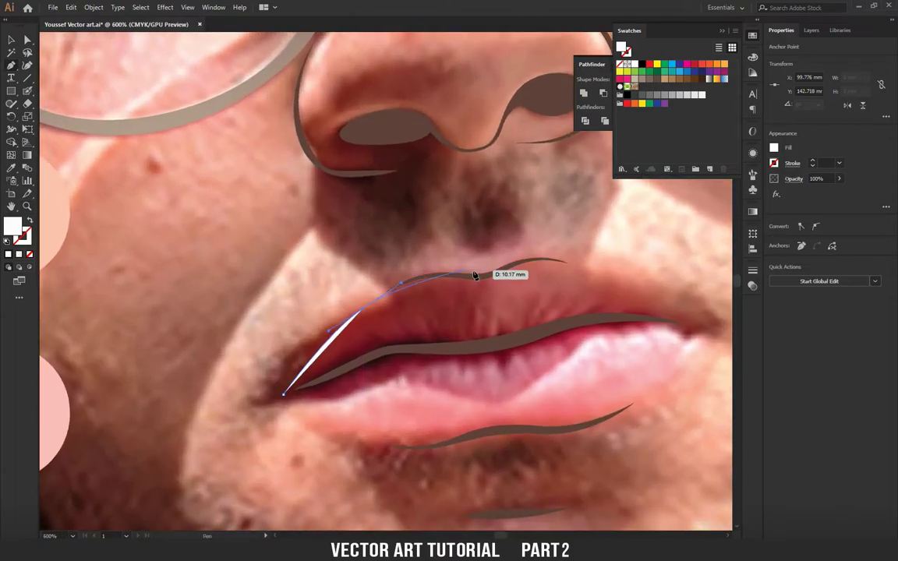
drag(474, 276, 519, 287)
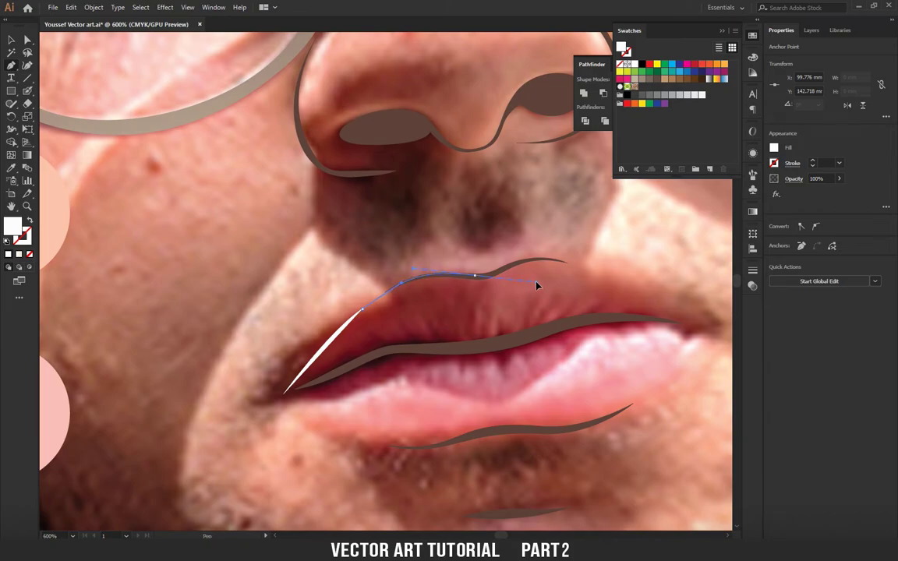
mouse_move(537, 287)
mouse_down()
mouse_move(522, 274)
mouse_move(553, 265)
mouse_move(588, 274)
mouse_move(468, 284)
mouse_up()
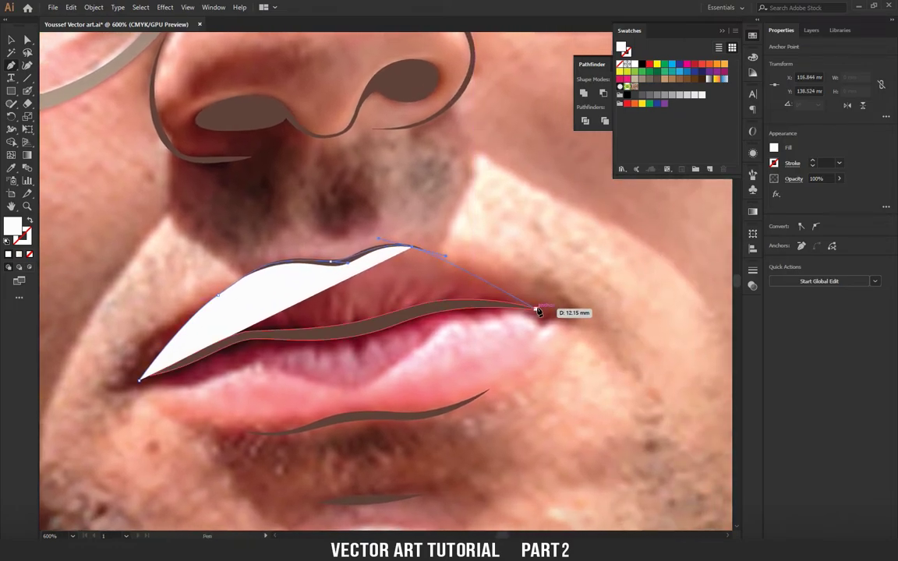
drag(538, 312, 557, 321)
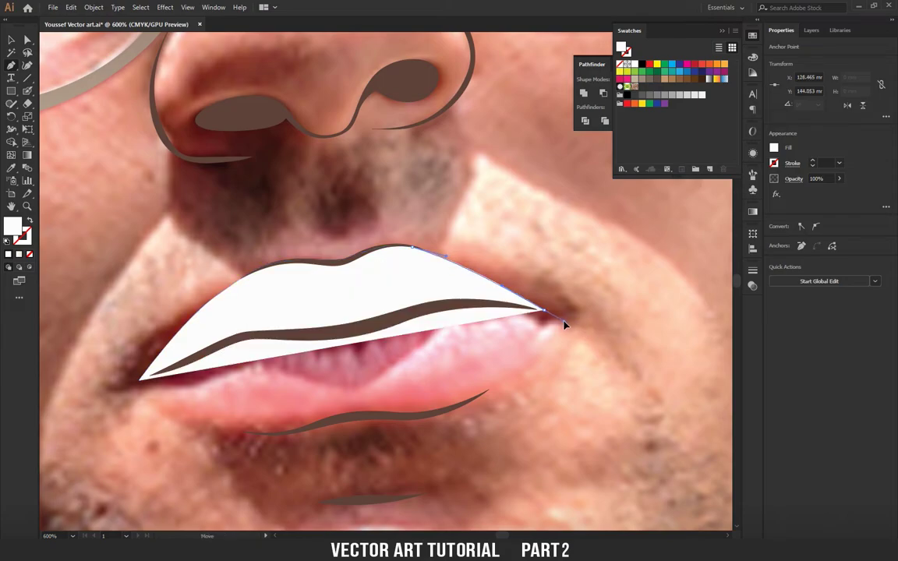
drag(558, 322, 505, 377)
Continue the outline along the lower lip back to the left corner, then zoom out.
mouse_move(465, 409)
mouse_down()
mouse_move(395, 425)
mouse_move(328, 425)
mouse_up()
click(375, 421)
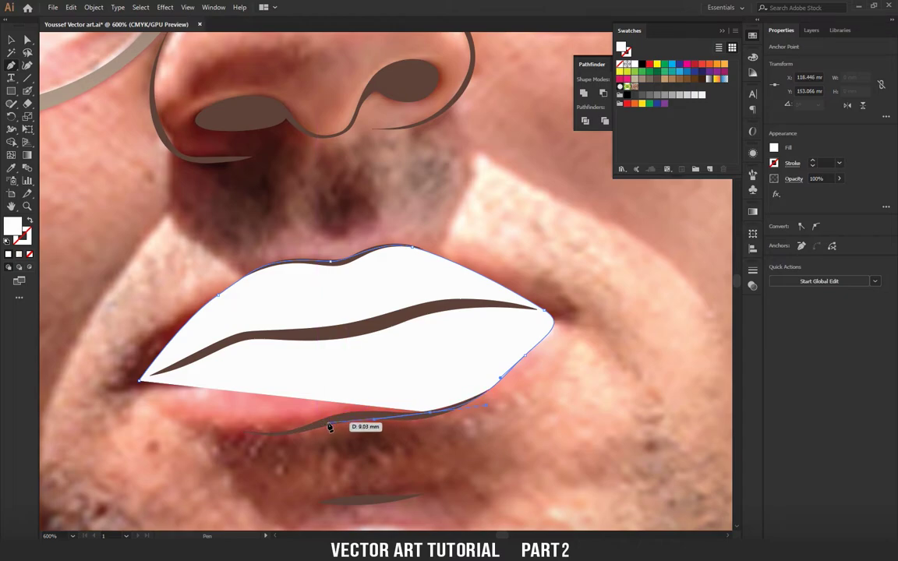
mouse_move(296, 431)
mouse_down()
mouse_move(388, 396)
mouse_move(310, 348)
mouse_up()
scroll(296, 431, left, 5)
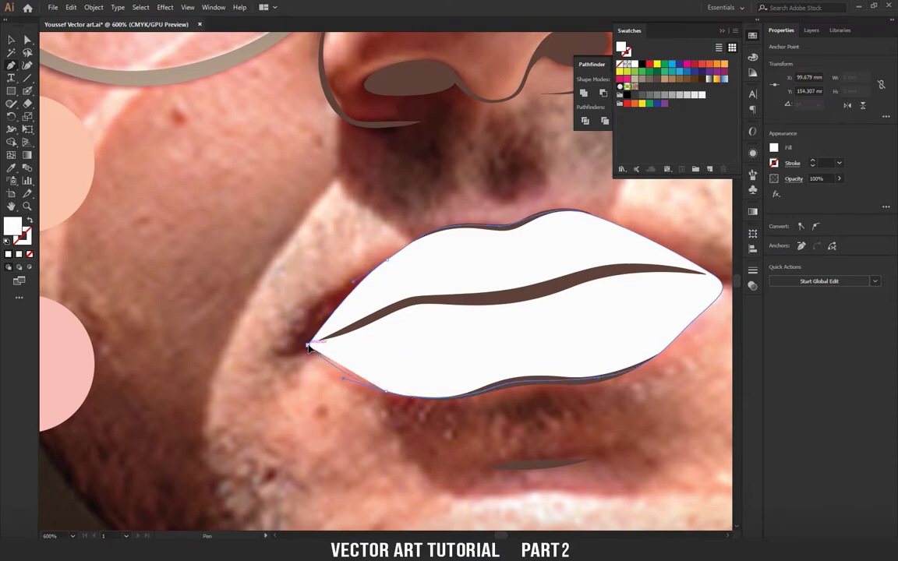
mouse_move(320, 355)
mouse_down()
mouse_move(382, 328)
mouse_move(348, 338)
mouse_up()
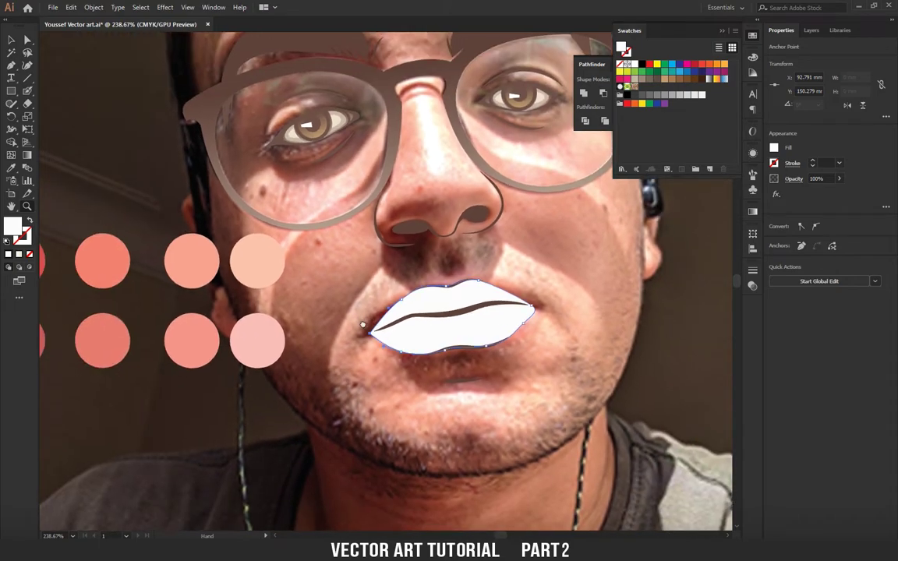
drag(409, 332, 434, 353)
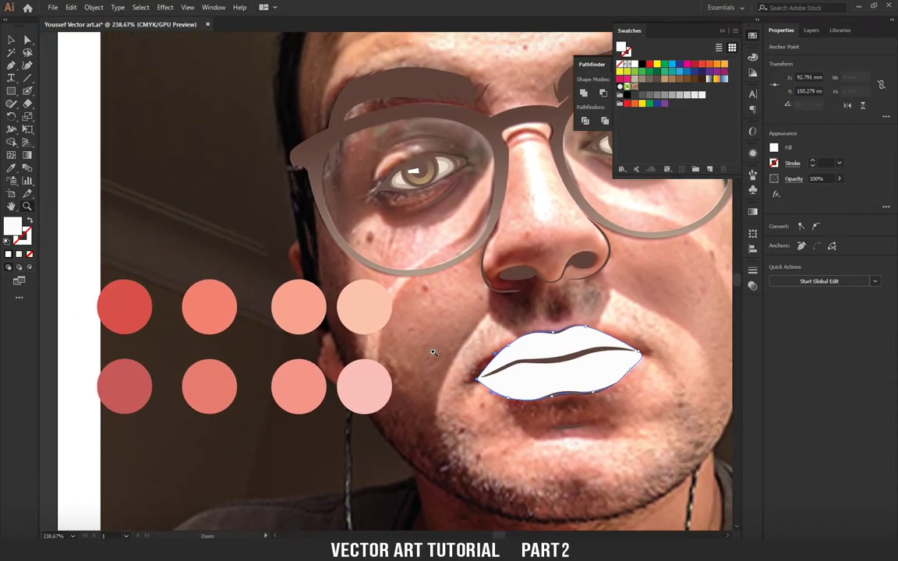
Apply the salmon sample colour to the lips and swap it to a stroke.
click(133, 302)
click(214, 297)
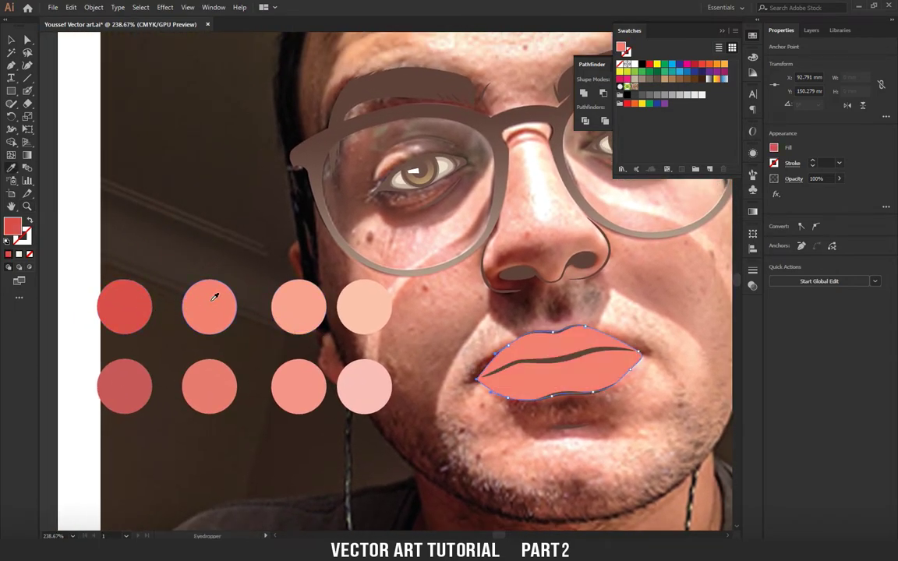
drag(457, 374, 407, 373)
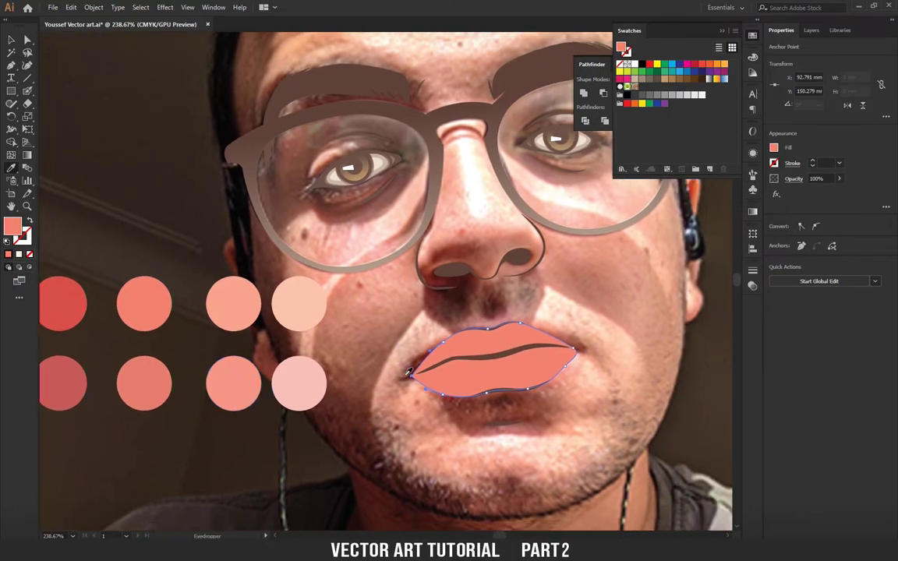
key(shift+x)
drag(367, 311, 465, 307)
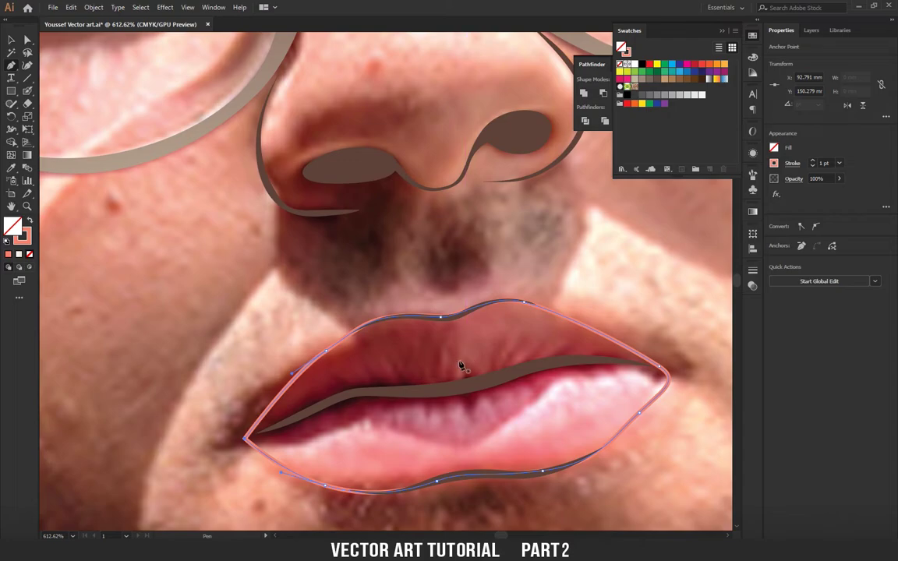
Start a second path tracing the upper lip toward the right mouth corner.
key(ctrl+shift+a)
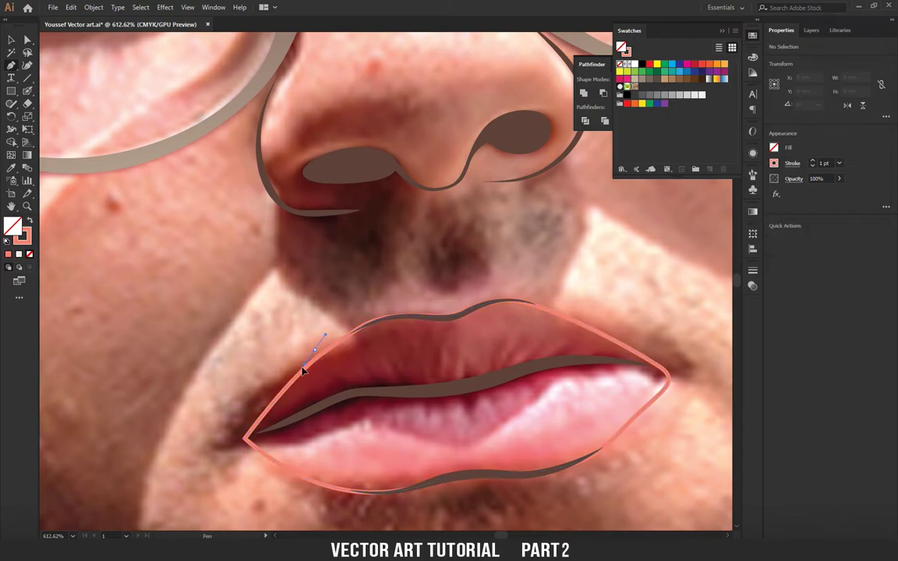
mouse_move(308, 393)
mouse_down()
mouse_move(345, 373)
mouse_move(316, 369)
mouse_up()
scroll(345, 366, right, 3)
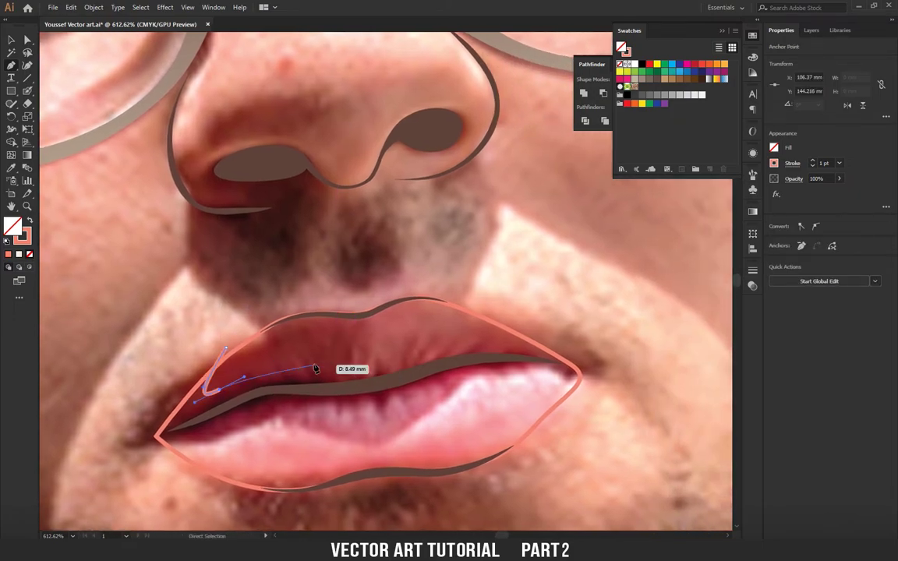
mouse_move(351, 364)
mouse_down()
mouse_move(391, 349)
mouse_move(371, 375)
mouse_up()
scroll(391, 348, right, 3)
scroll(395, 364, right, 4)
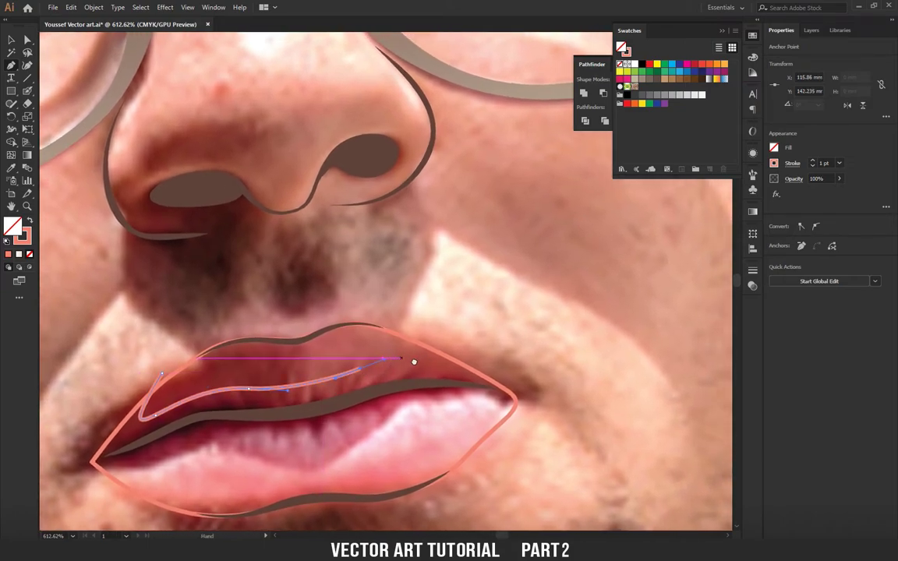
mouse_move(394, 364)
mouse_down()
mouse_move(363, 356)
mouse_move(350, 328)
mouse_up()
mouse_move(441, 366)
mouse_down()
mouse_move(433, 423)
mouse_move(398, 388)
mouse_move(382, 403)
mouse_move(401, 397)
mouse_up()
Bring the path back along the lip seam past the left corner and close it.
scroll(335, 405, left, 3)
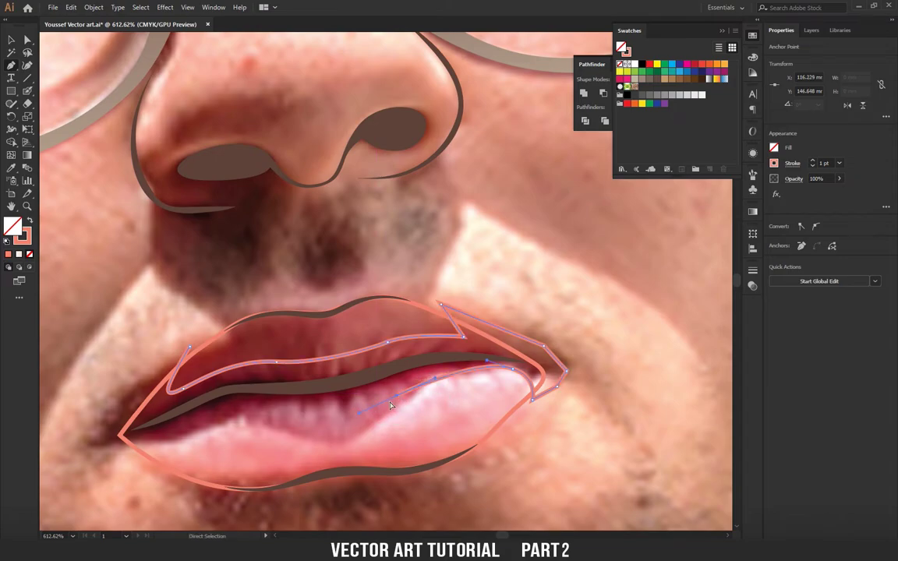
drag(331, 413, 425, 419)
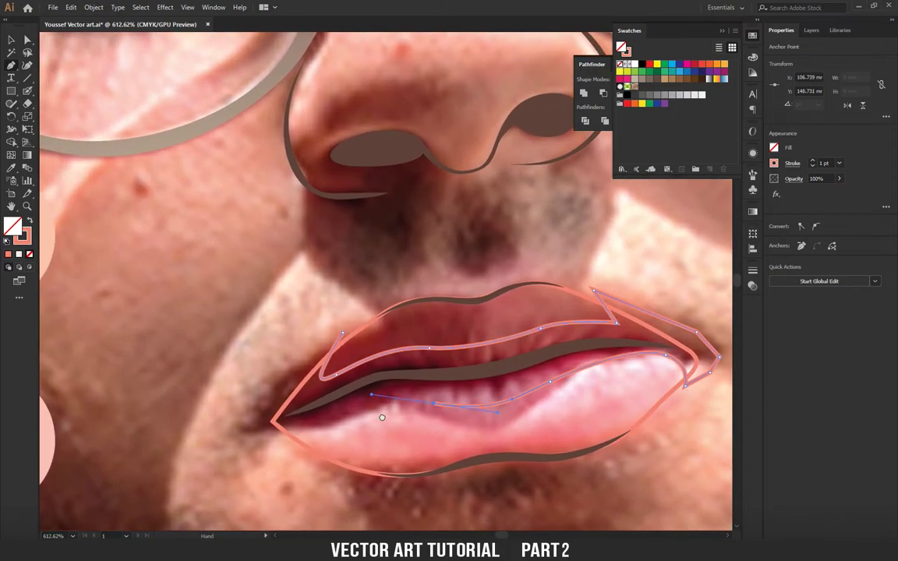
mouse_move(244, 457)
mouse_down()
mouse_move(331, 427)
mouse_move(331, 436)
mouse_up()
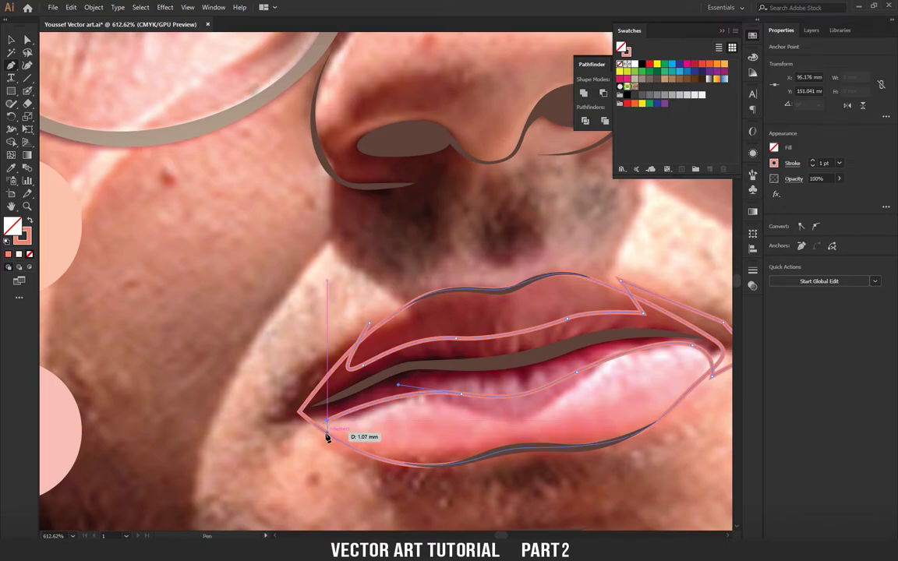
drag(273, 419, 310, 354)
drag(367, 322, 371, 326)
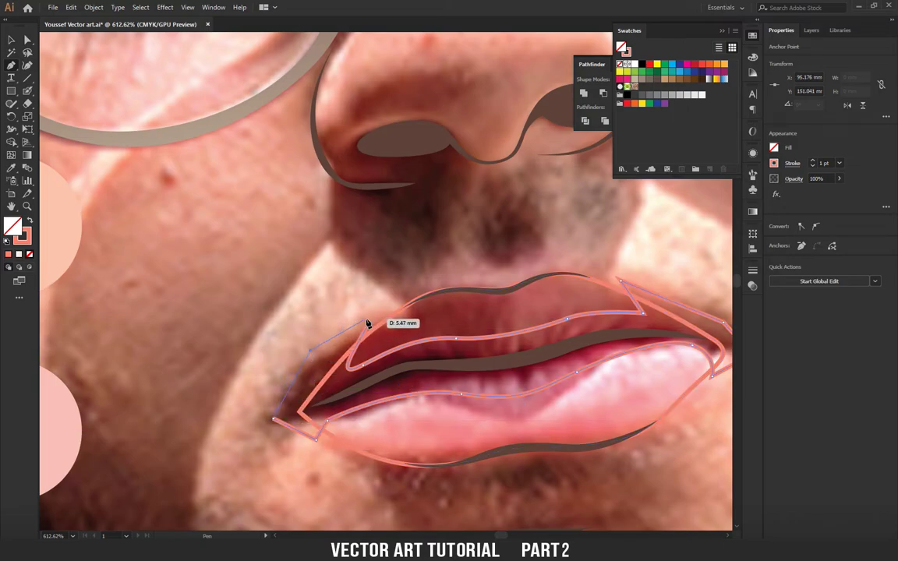
Select both the new upper-lip outline and the original lip outline.
click(364, 345)
key(v)
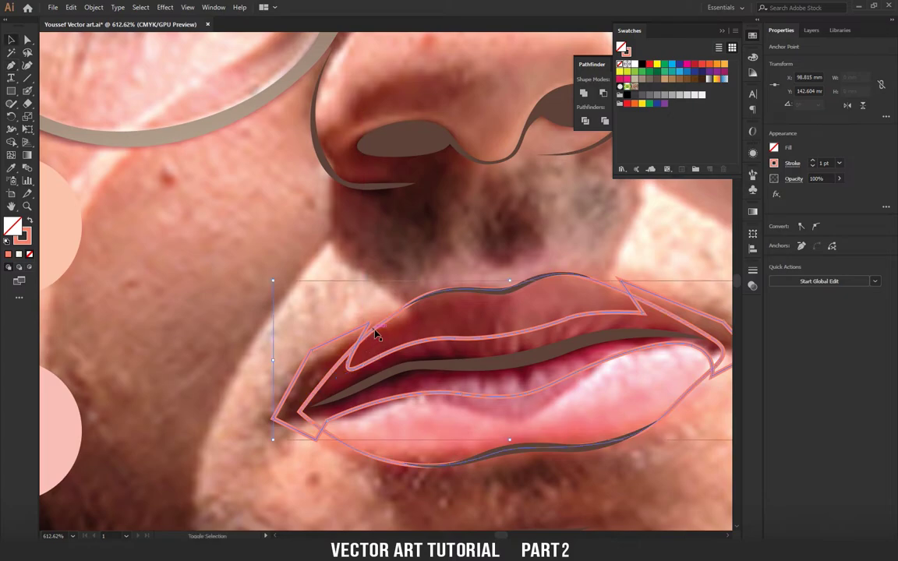
click(359, 337)
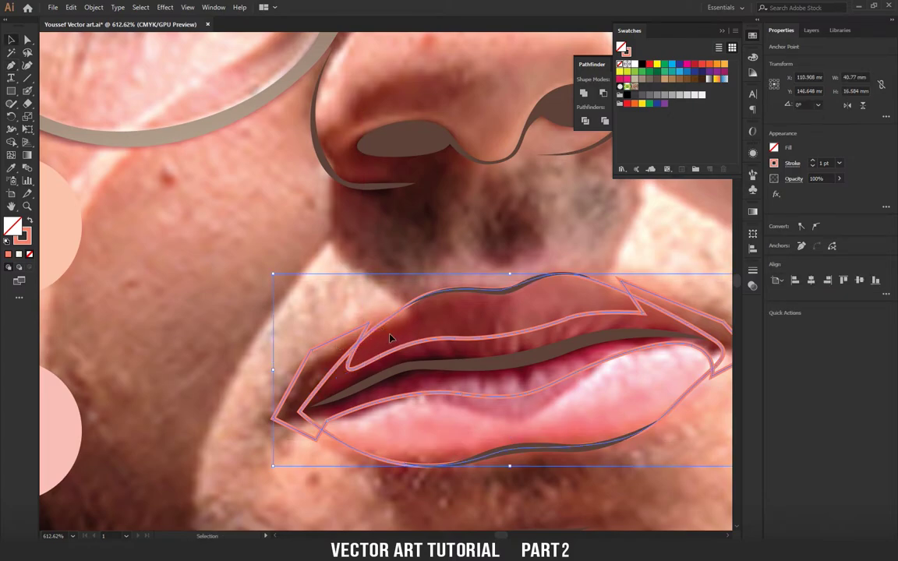
click(382, 328)
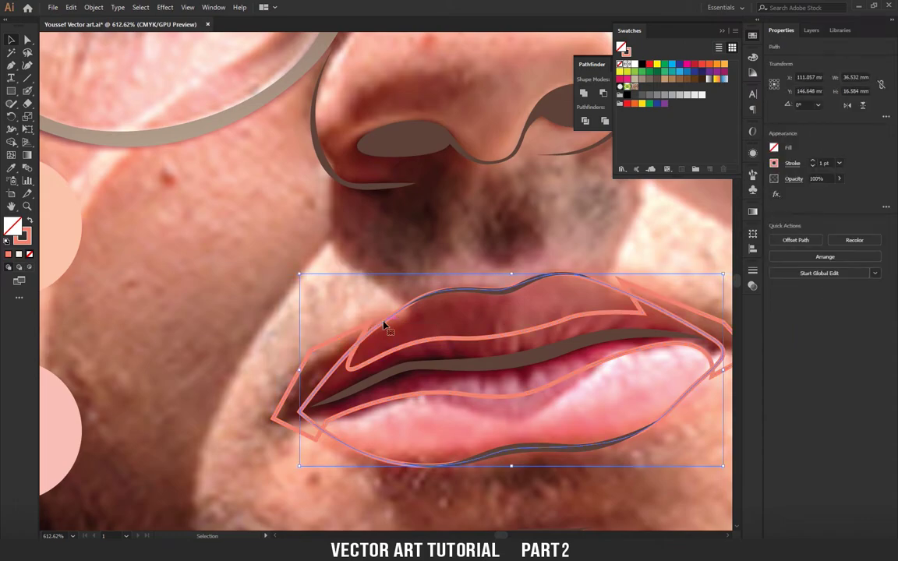
shift+click(361, 336)
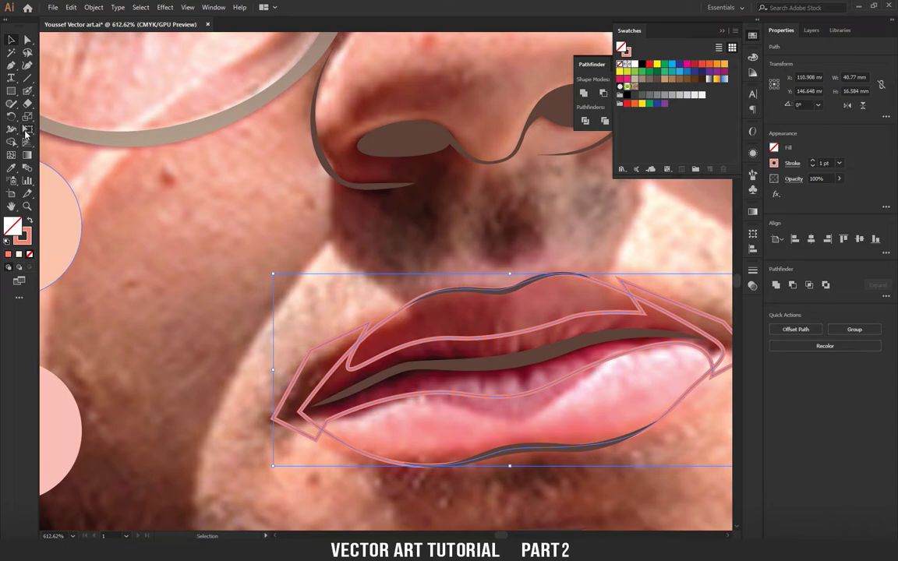
click(11, 144)
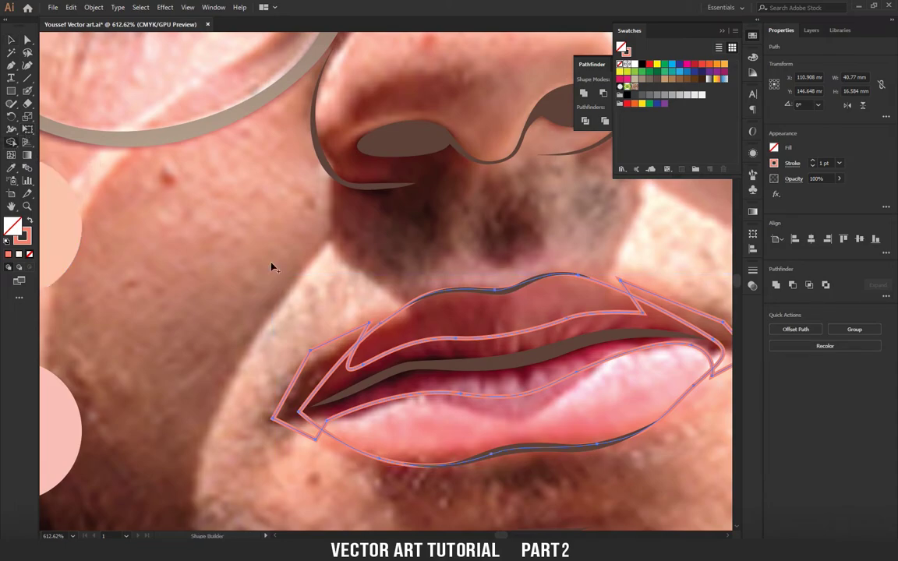
Split the overlapping outlines into pieces and delete the two mouth-corner scraps.
scroll(352, 354, down, 2)
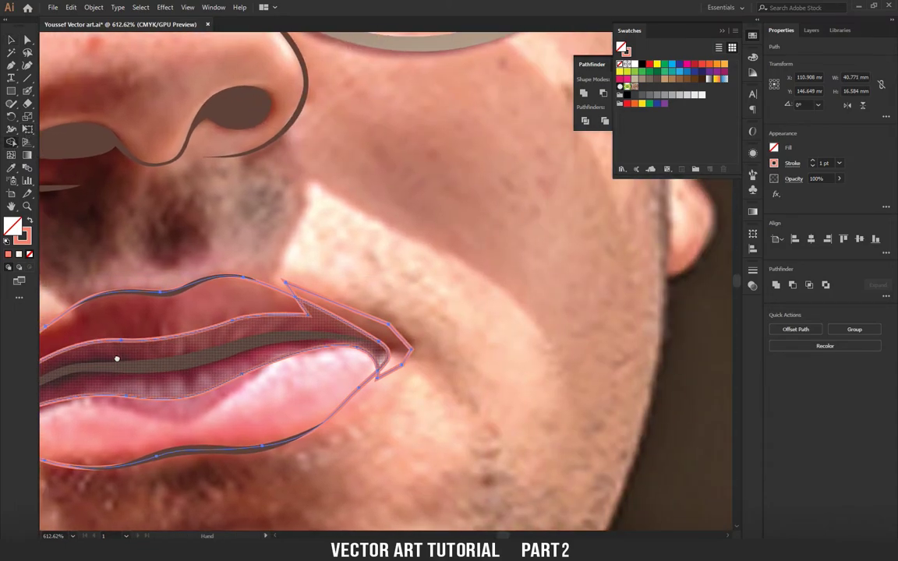
scroll(457, 315, up, 2)
click(457, 314)
key(v)
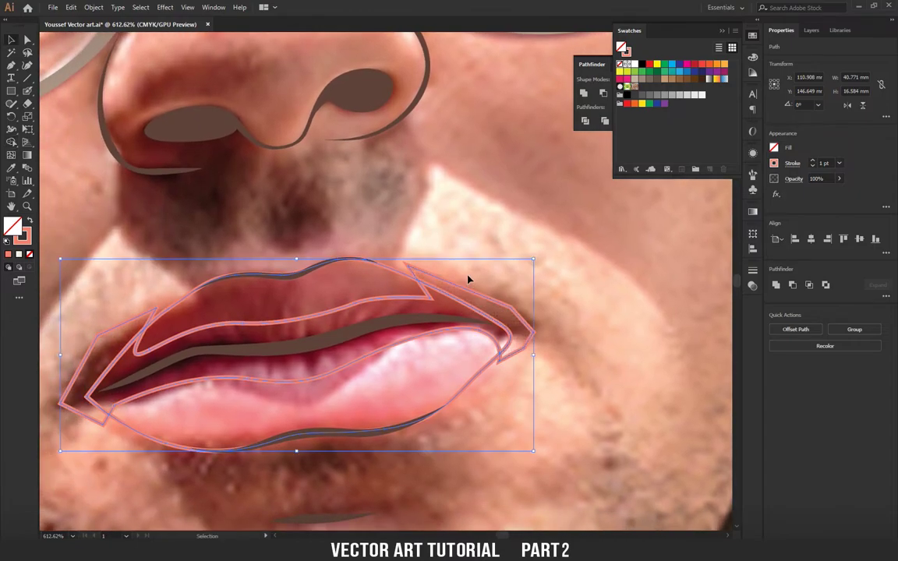
click(481, 296)
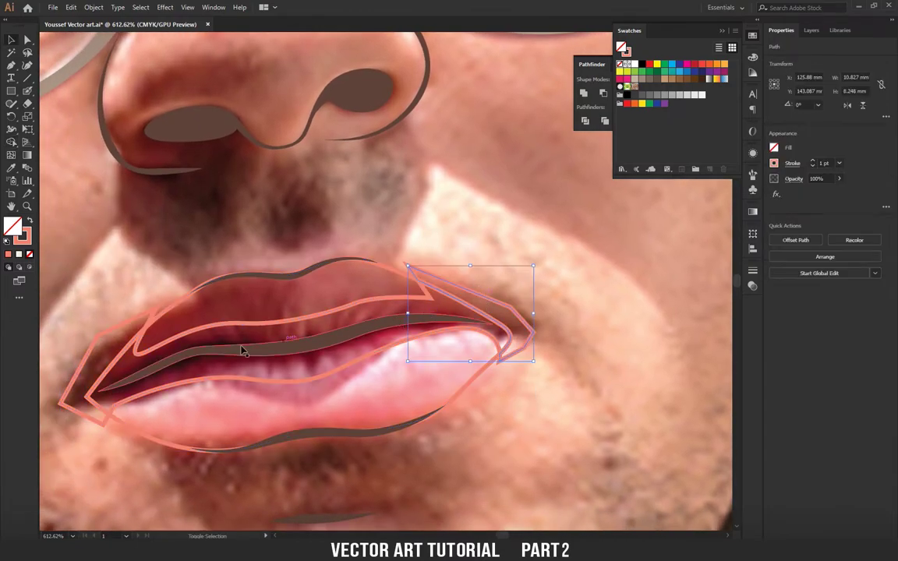
shift+click(131, 320)
key(Delete)
Fill the upper-lip piece with the red sample colour.
key(z)
scroll(168, 288, down, 2)
scroll(234, 281, down, 2)
scroll(298, 273, up, 3)
key(v)
click(334, 325)
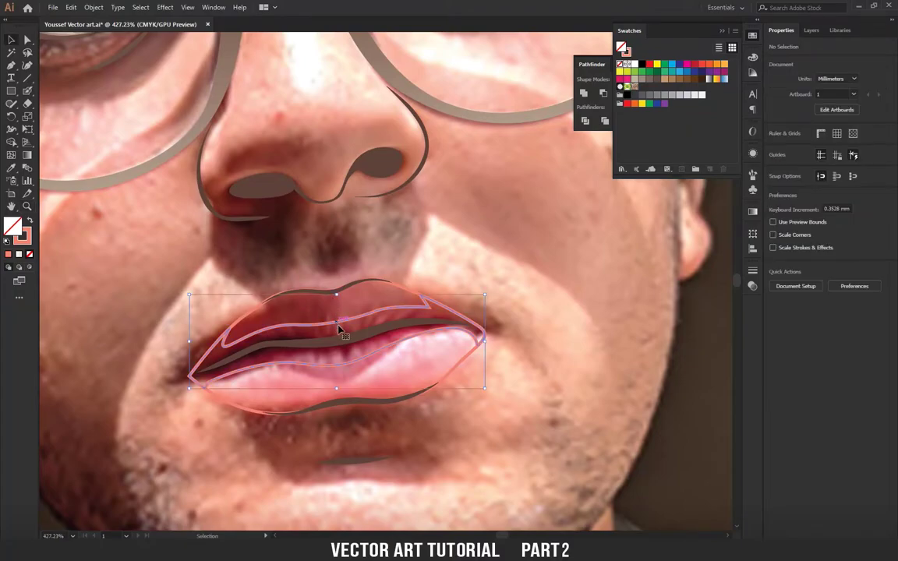
scroll(376, 345, left, 2)
scroll(316, 317, left, 2)
scroll(282, 314, left, 2)
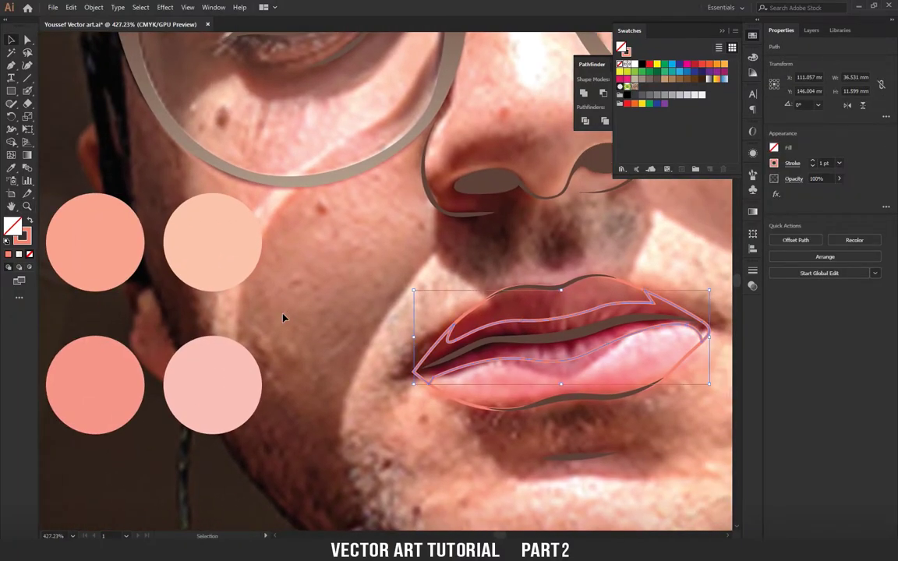
scroll(283, 315, left, 3)
scroll(340, 296, left, 3)
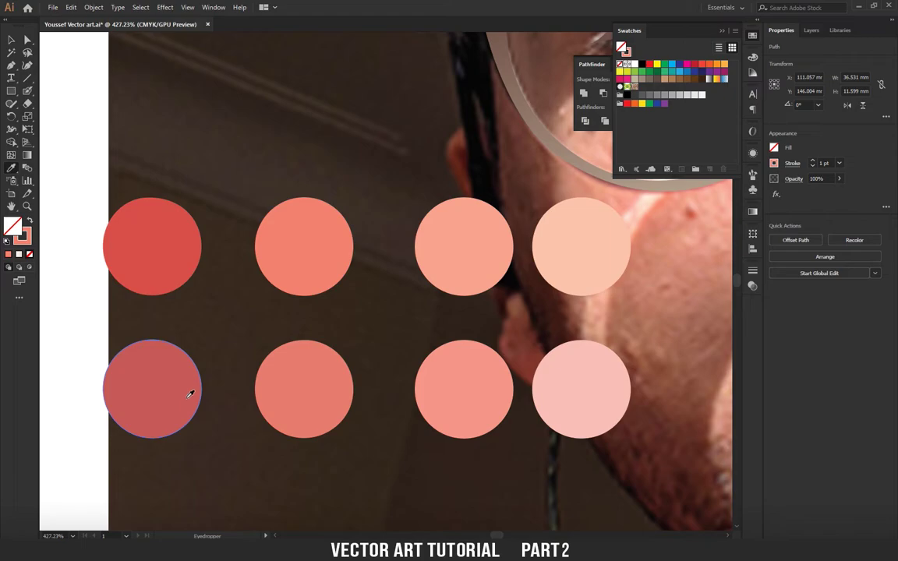
click(181, 218)
scroll(161, 261, down, 3)
scroll(358, 320, down, 2)
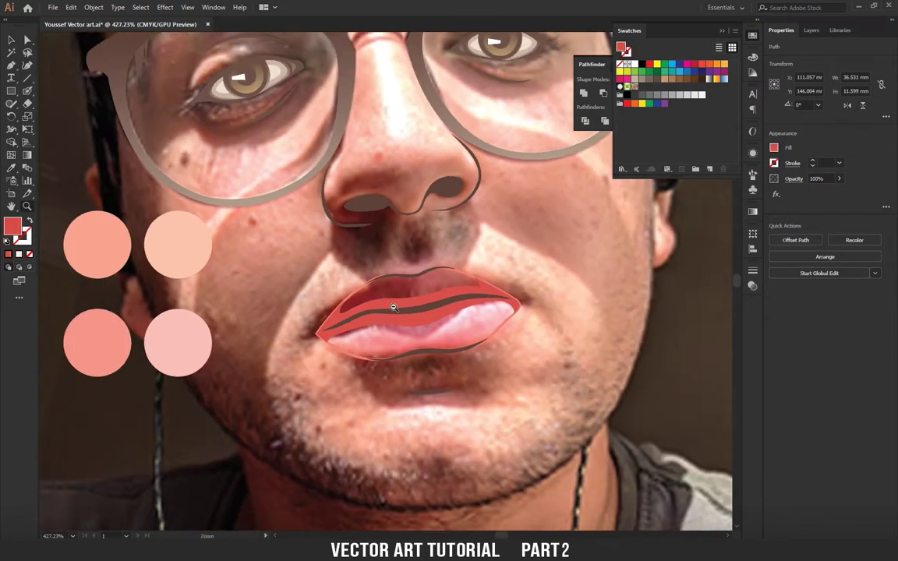
scroll(358, 320, down, 2)
scroll(358, 320, up, 3)
scroll(468, 320, up, 1)
scroll(421, 317, up, 1)
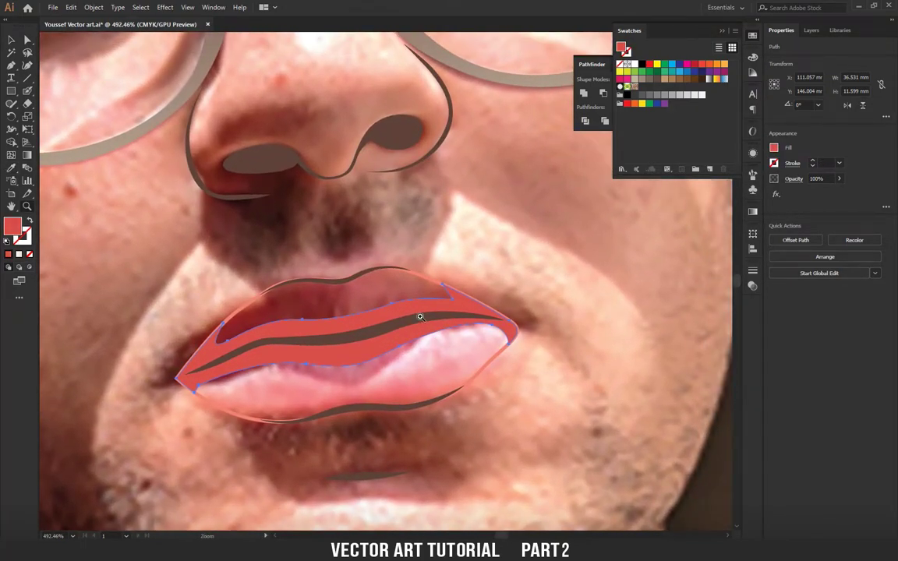
scroll(368, 326, down, 1)
scroll(368, 326, down, 3)
scroll(369, 326, up, 3)
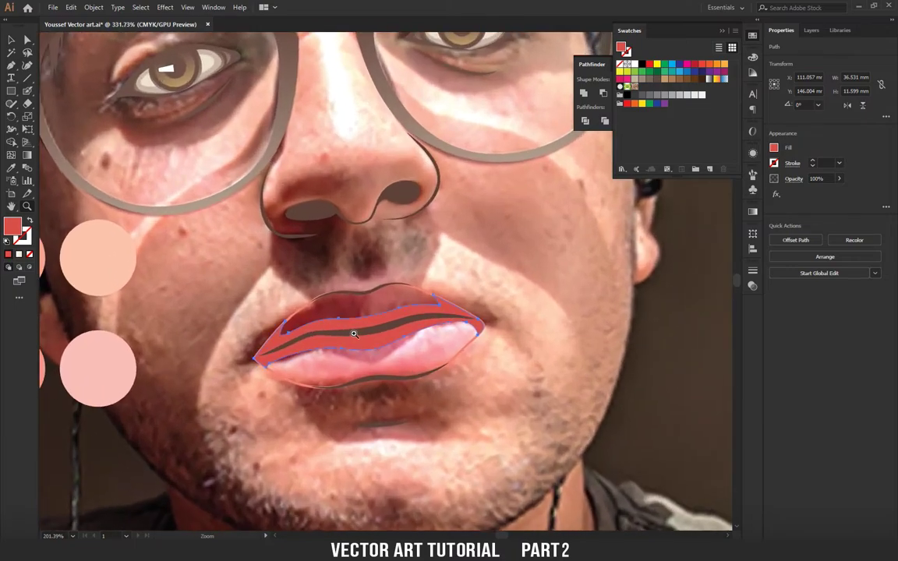
Deselect, zoom in on the lips, and start a new path at the lower lip's right side.
drag(412, 363, 388, 379)
key(v)
click(375, 451)
key(z)
drag(396, 353, 453, 360)
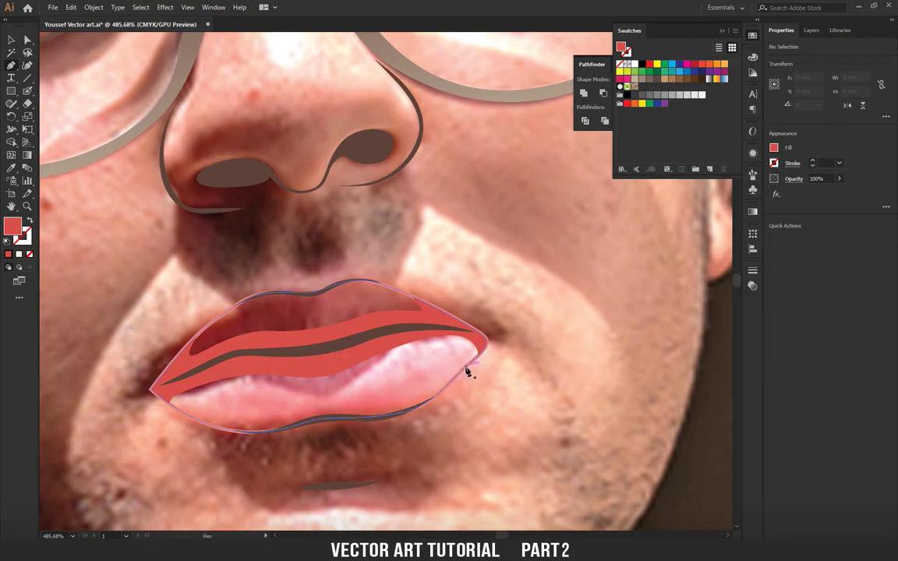
click(434, 392)
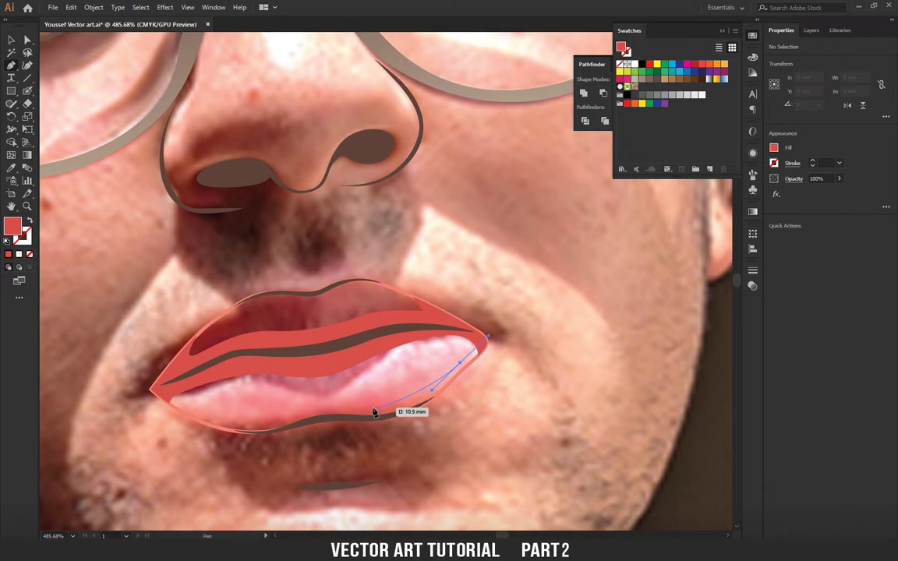
Draw a closed curved path around the lower lip from the right corner to the left and back along the seam.
drag(326, 406, 251, 429)
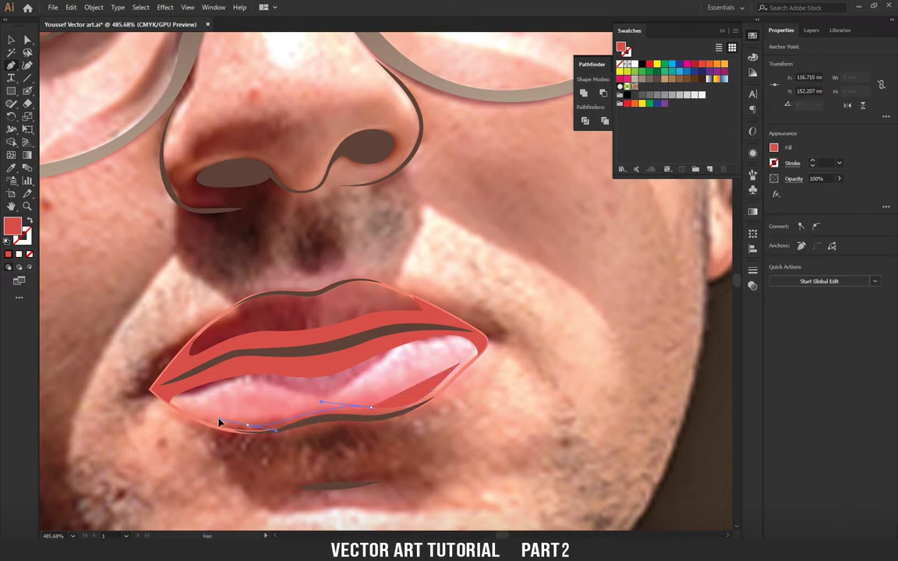
drag(181, 415, 188, 396)
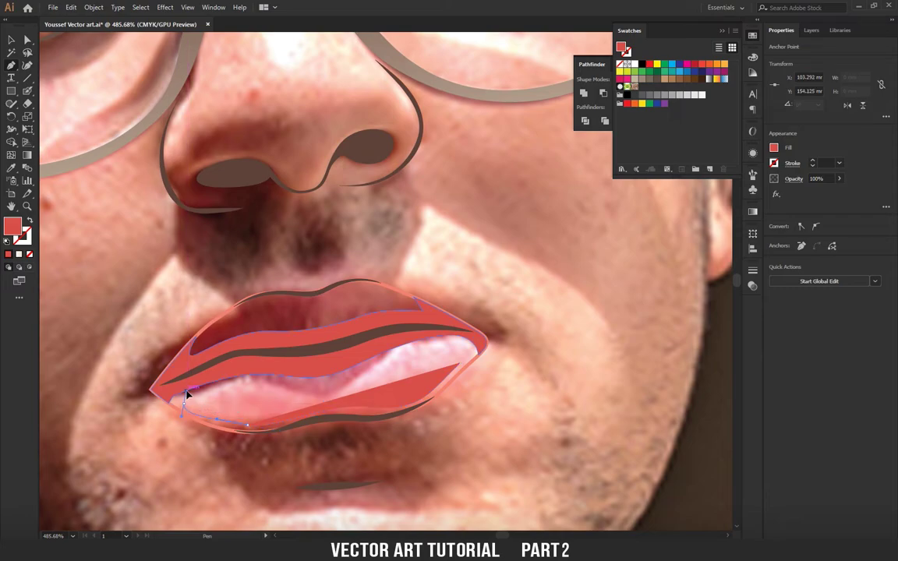
drag(176, 398, 275, 370)
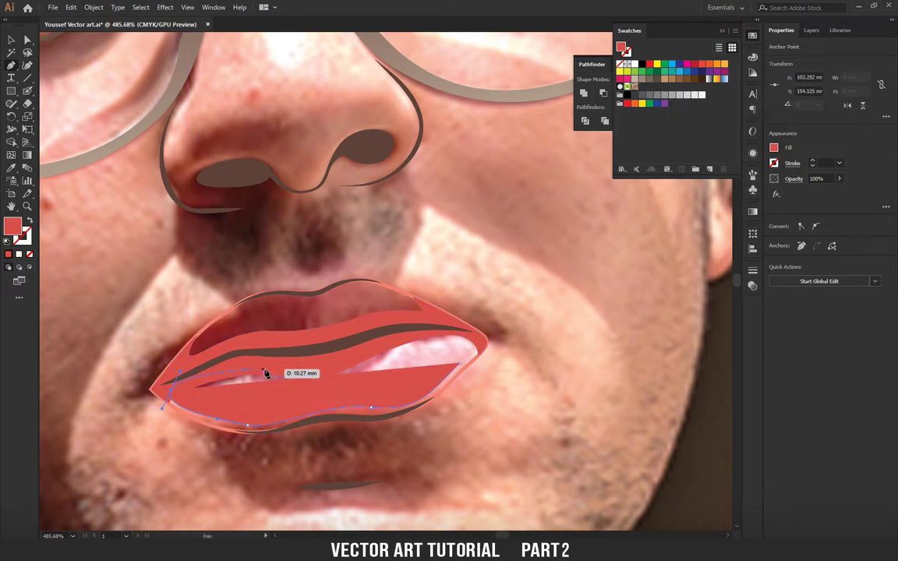
mouse_move(275, 370)
mouse_down()
mouse_move(294, 390)
mouse_move(283, 386)
mouse_move(360, 378)
mouse_move(452, 336)
mouse_move(460, 359)
mouse_move(281, 375)
mouse_up()
key(z)
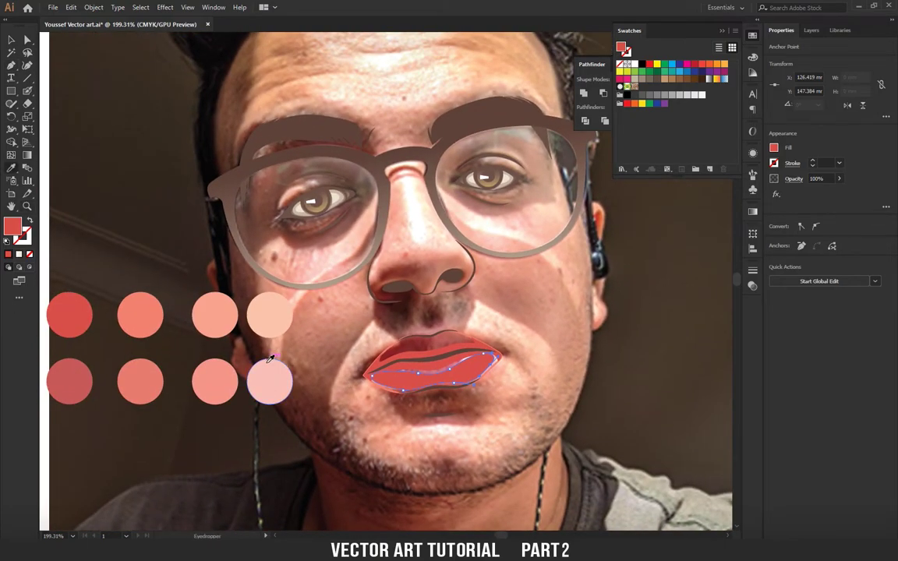
Fill the new lower-lip shape with pale pink sampled from a colour circle.
click(234, 379)
key(z)
drag(386, 335, 531, 359)
key(v)
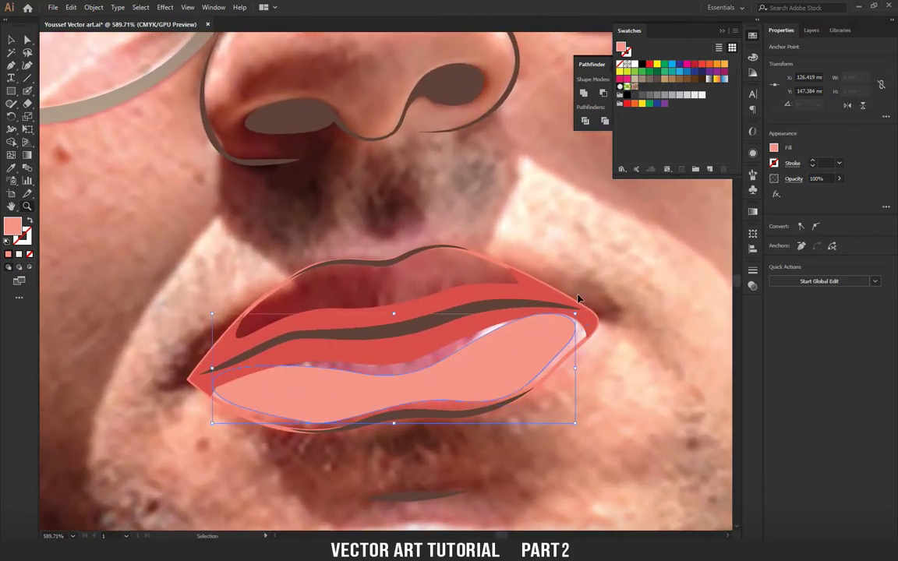
key(a)
scroll(460, 335, down, 3)
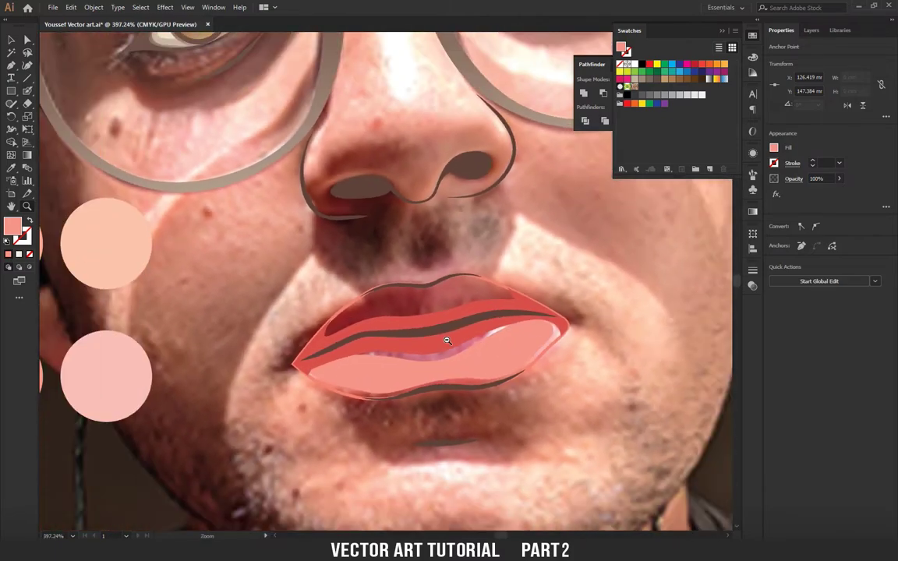
scroll(538, 343, up, 4)
key(v)
Select the outer lip shape and inspect it up close.
click(472, 321)
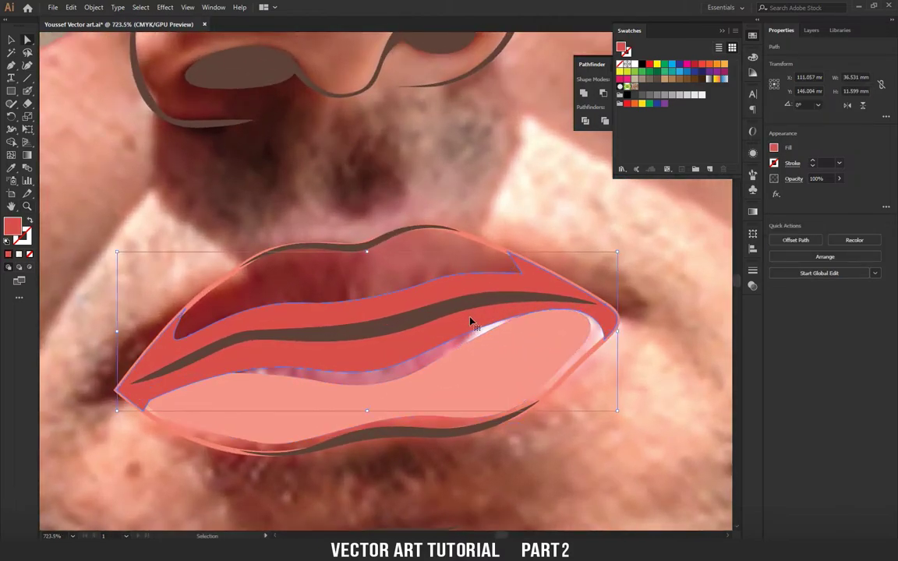
key(z)
scroll(374, 287, down, 2)
scroll(374, 287, down, 1)
scroll(375, 287, down, 1)
scroll(397, 287, down, 2)
scroll(398, 292, up, 3)
drag(465, 299, 437, 315)
scroll(437, 315, up, 1)
scroll(413, 308, up, 1)
scroll(381, 302, down, 2)
scroll(381, 302, up, 1)
scroll(390, 308, up, 2)
drag(487, 343, 452, 328)
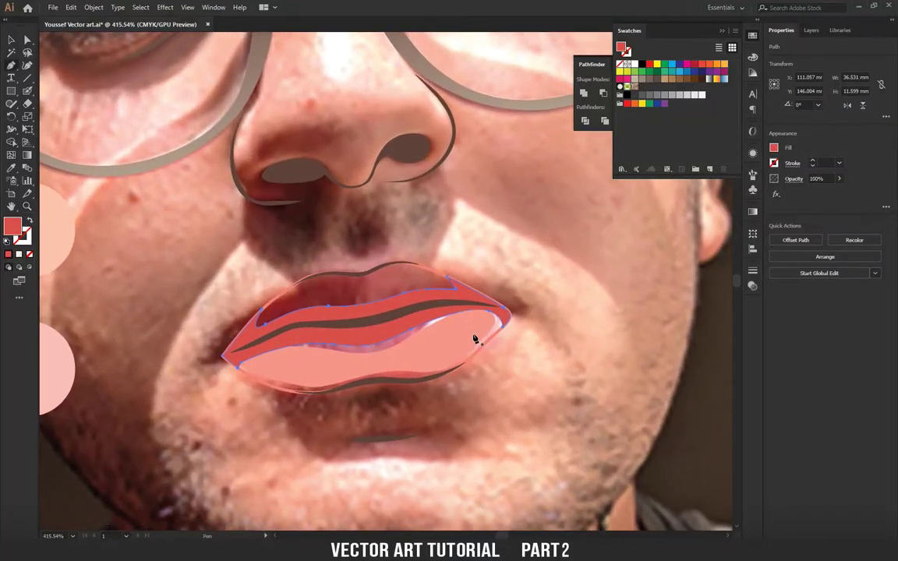
Reselect the outer lip shape, bring it to front, then undo that change.
click(512, 284)
key(p)
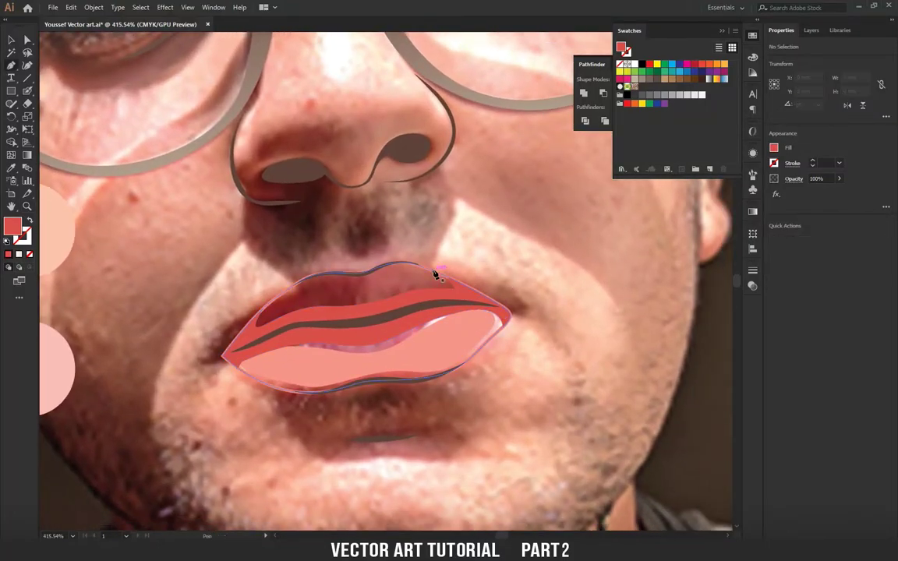
ctrl+click(435, 274)
key(ctrl+shift+bracketright)
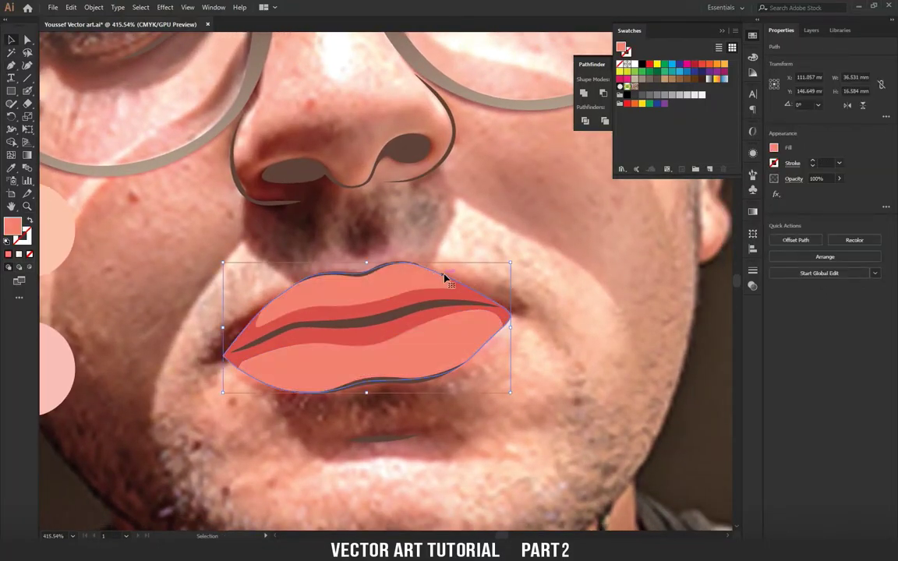
scroll(363, 280, down, 2)
scroll(364, 281, up, 2)
key(ctrl+z)
key(a)
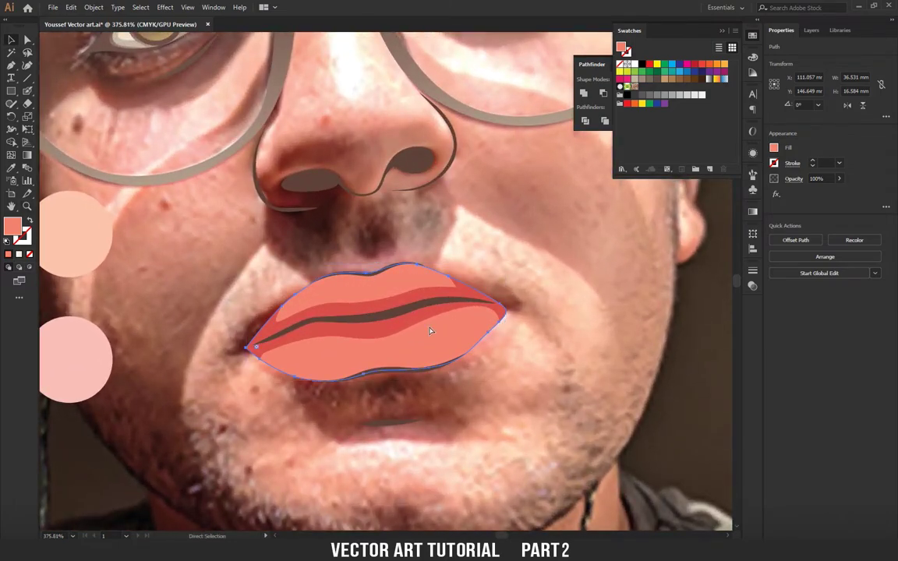
key(v)
click(521, 256)
scroll(345, 289, down, 3)
scroll(346, 289, down, 1)
scroll(374, 300, up, 2)
scroll(406, 312, up, 2)
scroll(428, 328, up, 1)
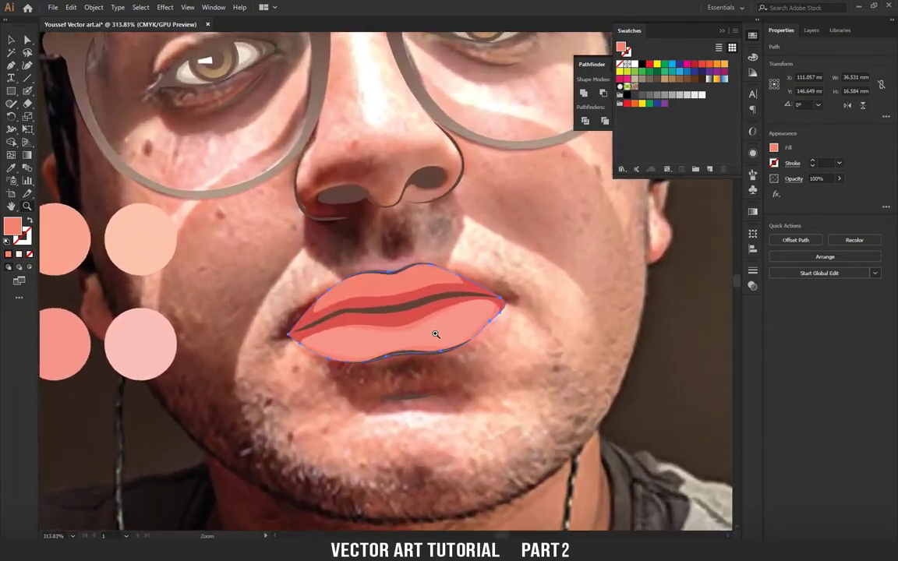
scroll(437, 333, up, 1)
Send the pink lower-lip shape backward behind the salmon lip and deselect.
key(v)
click(458, 375)
click(456, 333)
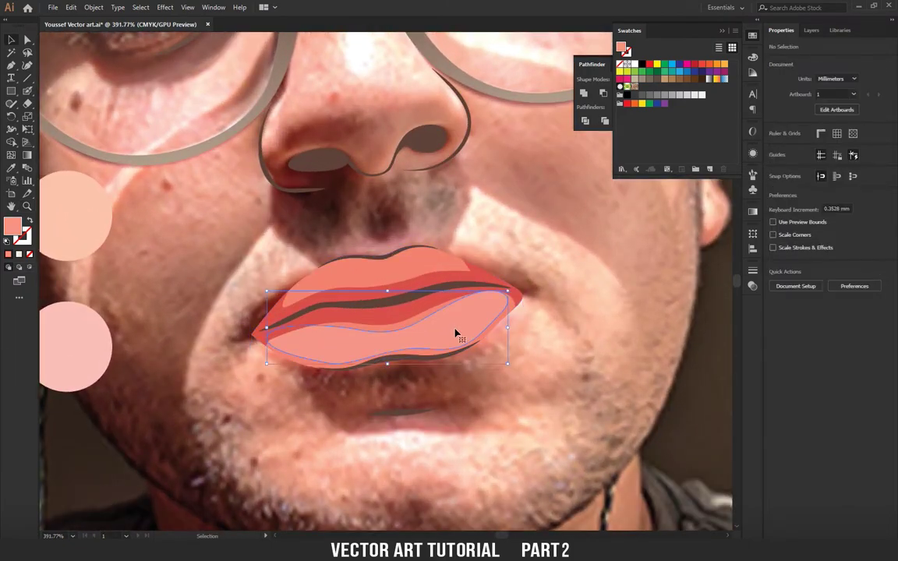
key(ctrl+bracketleft)
key(ctrl+shift+a)
drag(483, 310, 461, 315)
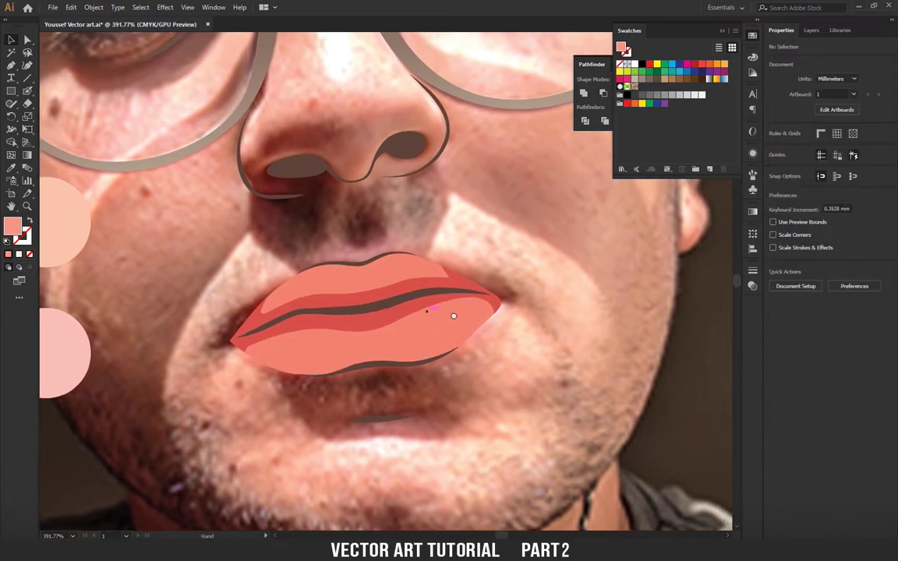
Draw a new curved shape across the lower lip between both corners.
scroll(461, 316, down, 1)
scroll(421, 304, down, 3)
scroll(415, 316, up, 3)
key(p)
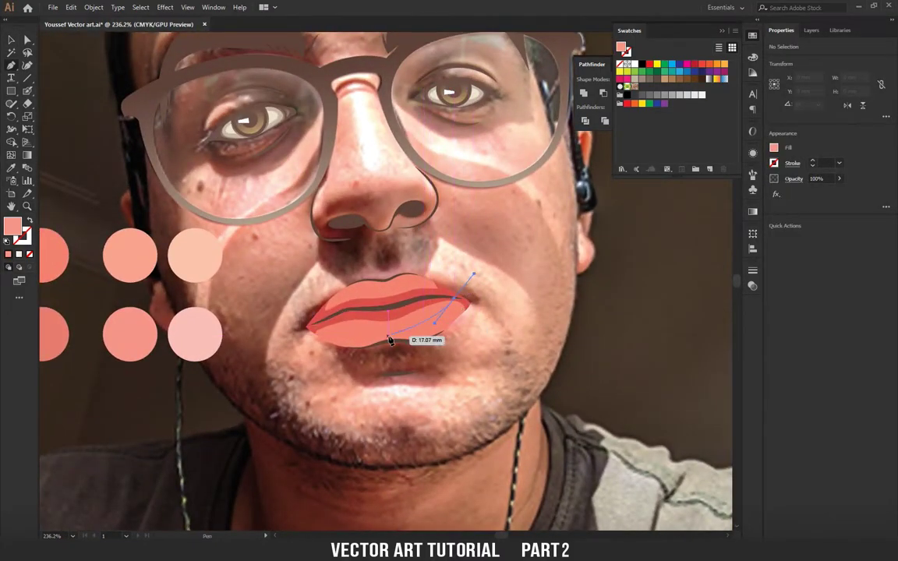
drag(392, 338, 355, 348)
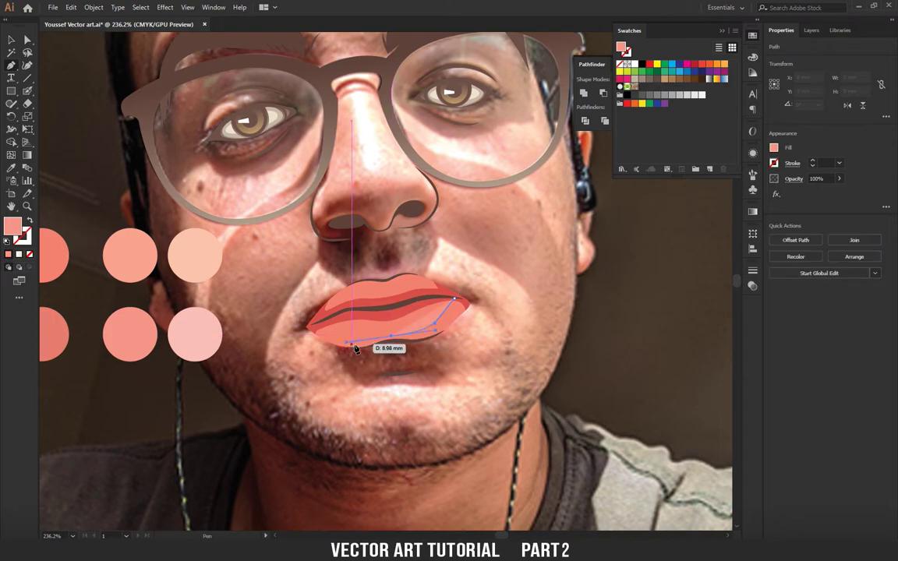
ctrl+click(391, 339)
mouse_move(392, 340)
mouse_down()
mouse_move(334, 338)
mouse_move(318, 327)
mouse_up()
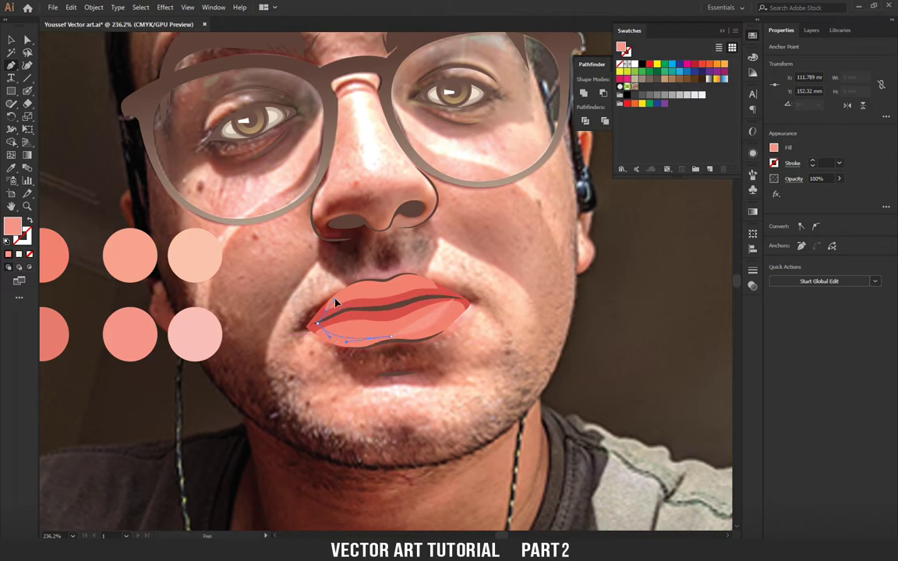
drag(372, 312, 456, 300)
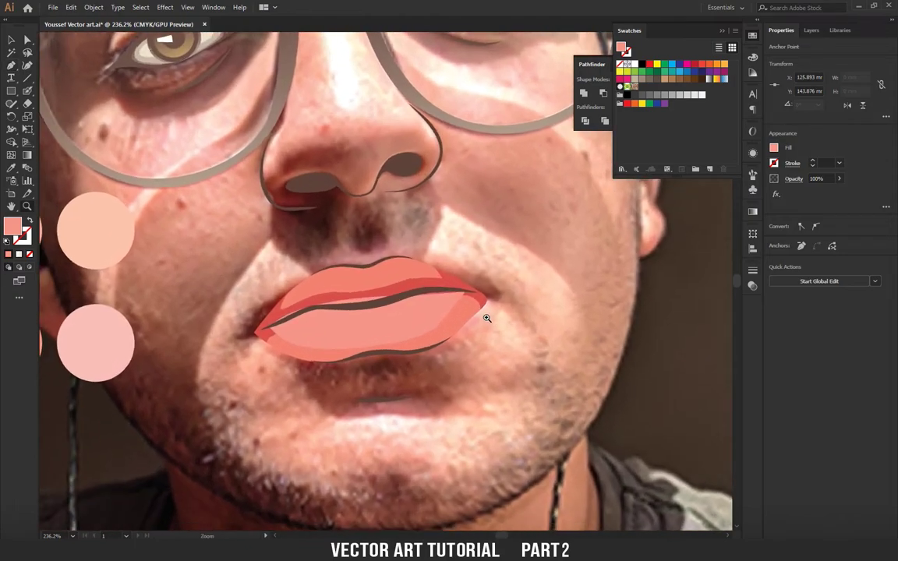
Adjust the shape's anchors and curves to fit the lower lip, then check it up close.
scroll(456, 306, up, 5)
drag(344, 356, 355, 364)
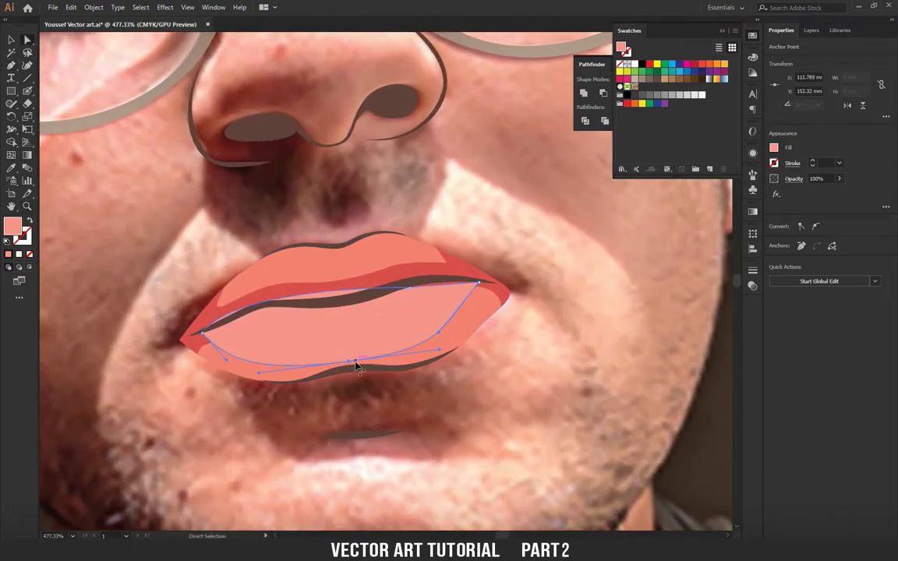
drag(440, 334, 456, 320)
drag(230, 358, 229, 359)
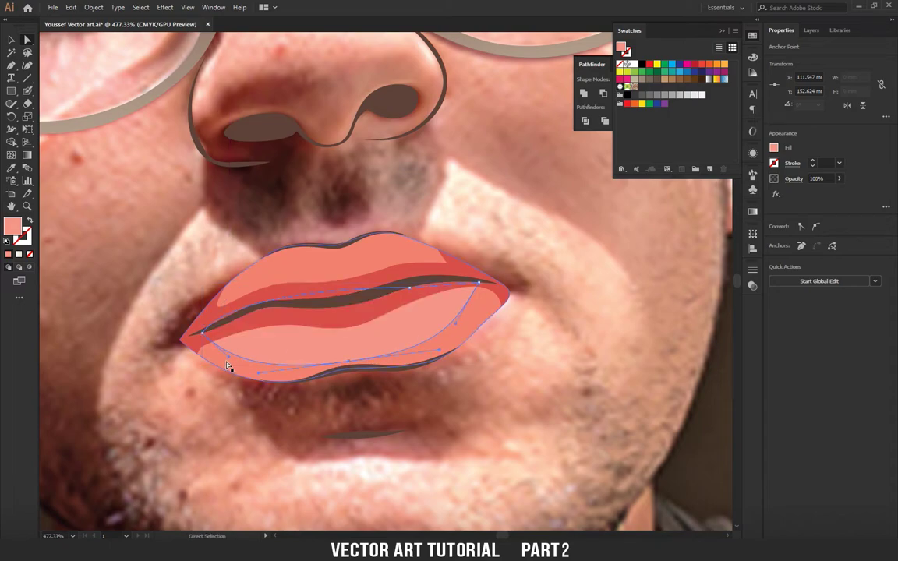
alt+click(290, 321)
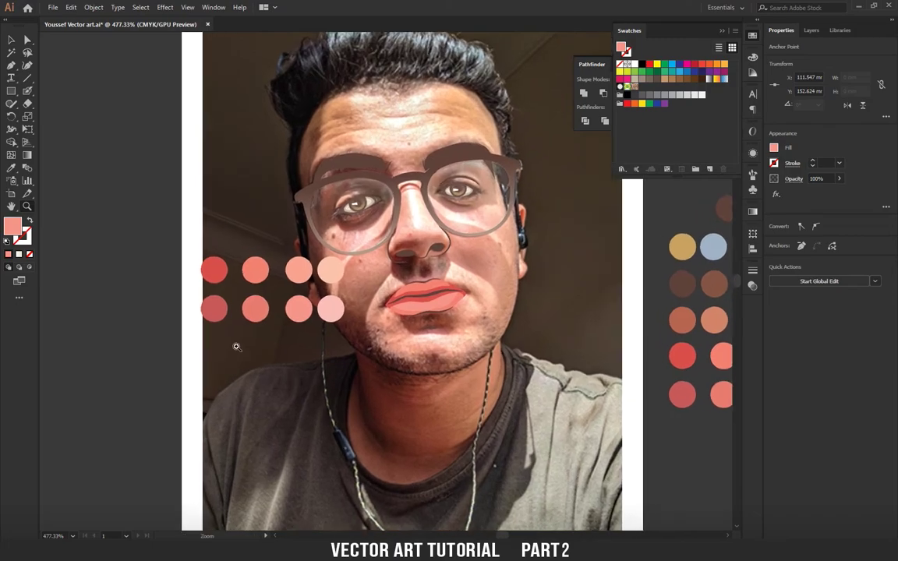
drag(355, 284, 456, 347)
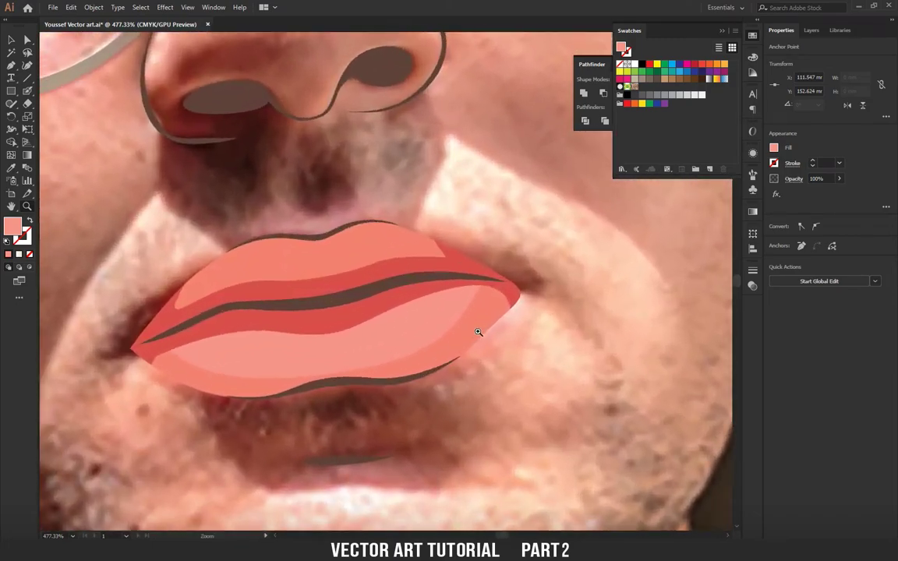
click(517, 305)
click(521, 330)
key(p)
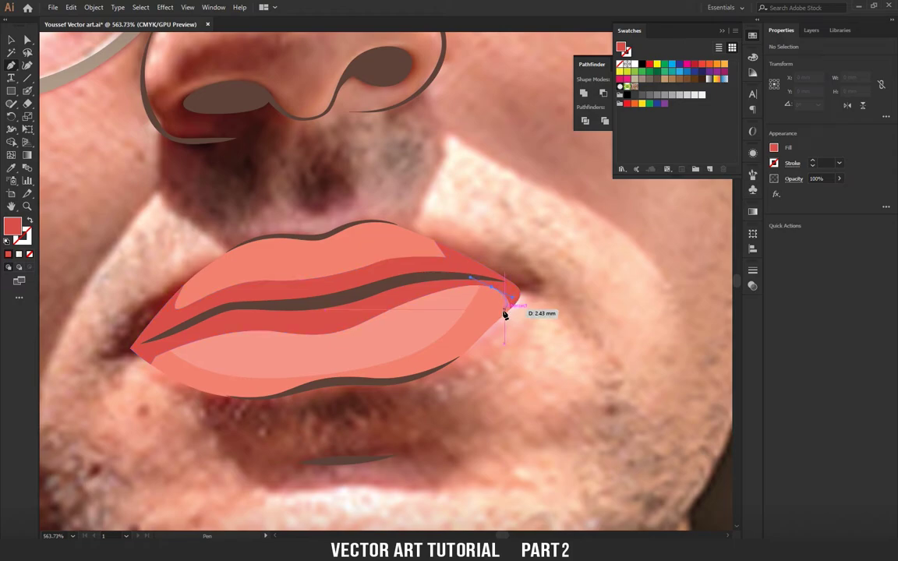
Start a new shape at the lip's right corner, curving it along the lower-lip edge.
drag(505, 312, 487, 331)
drag(453, 359, 425, 375)
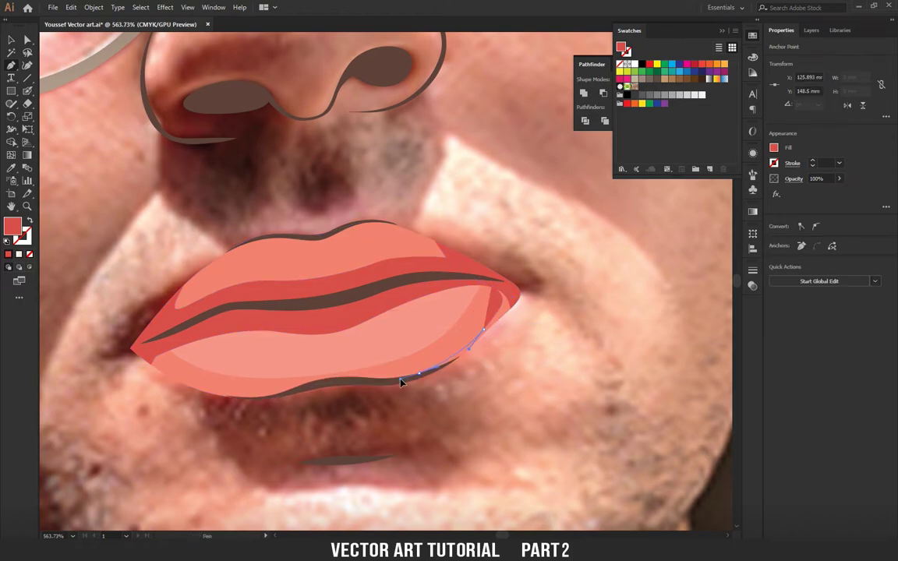
drag(419, 375, 475, 370)
click(515, 325)
click(521, 299)
click(494, 287)
Extend the shape to the lip's left corner and below the lower lip, then close it.
drag(363, 343, 503, 333)
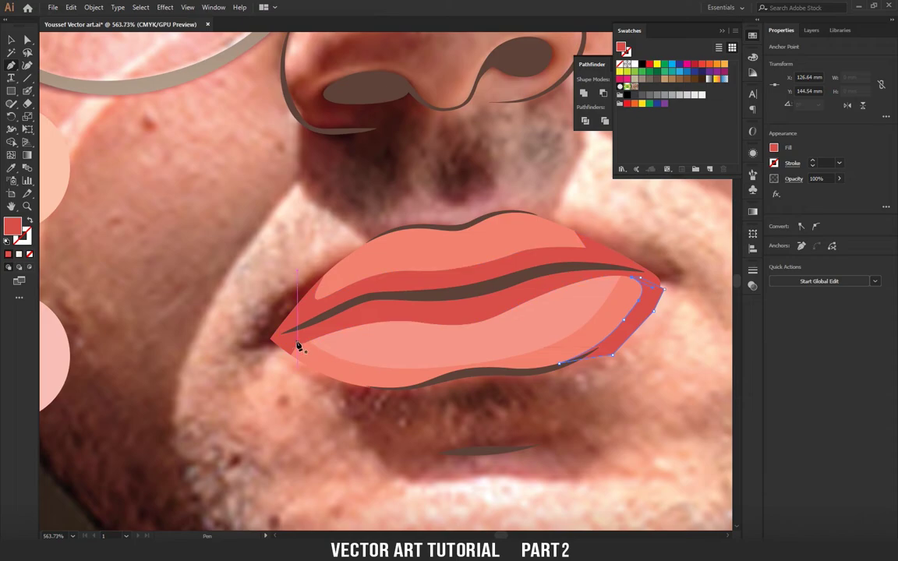
mouse_move(289, 361)
mouse_down()
mouse_move(361, 381)
mouse_move(460, 380)
mouse_up()
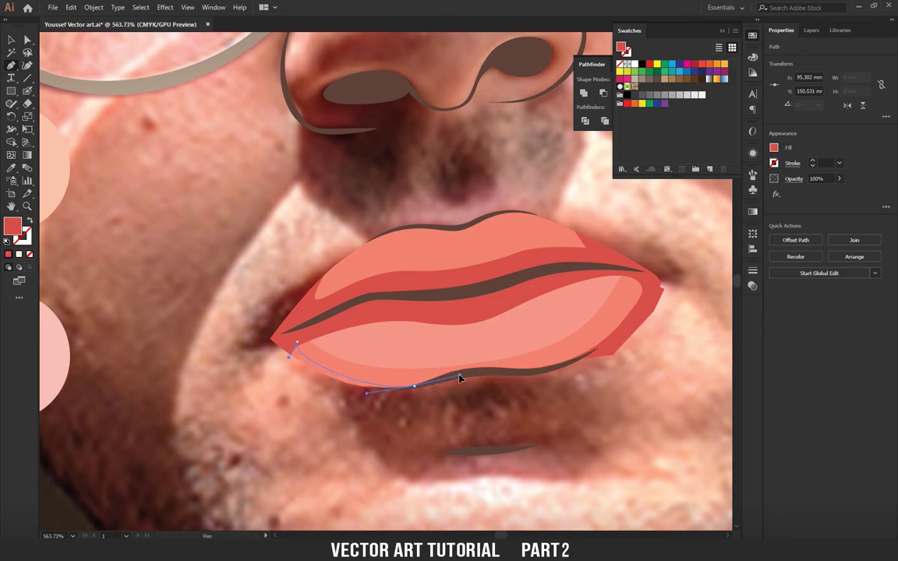
click(450, 408)
click(372, 423)
click(260, 357)
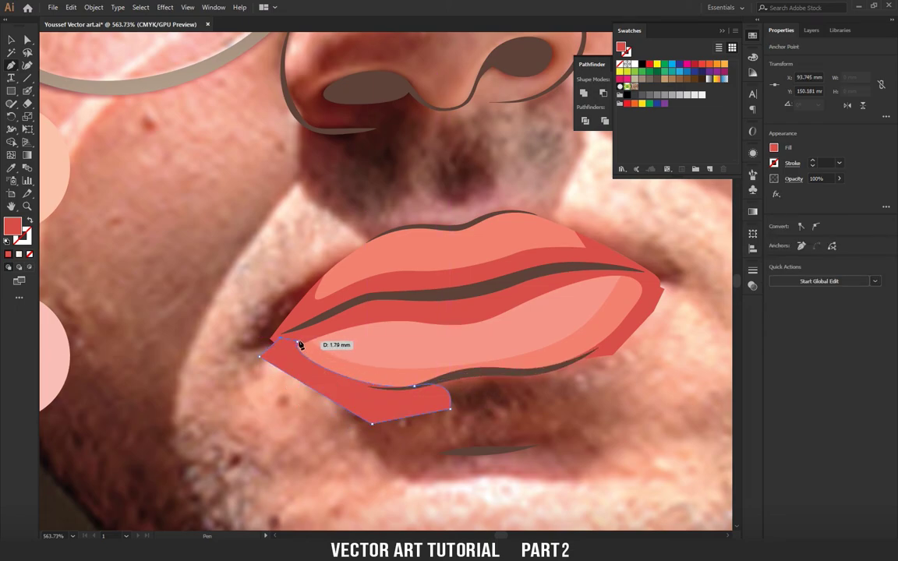
click(304, 347)
Merge the overlapping lip shapes with Shape Builder and select the right-corner outline anchor.
ctrl+click(405, 347)
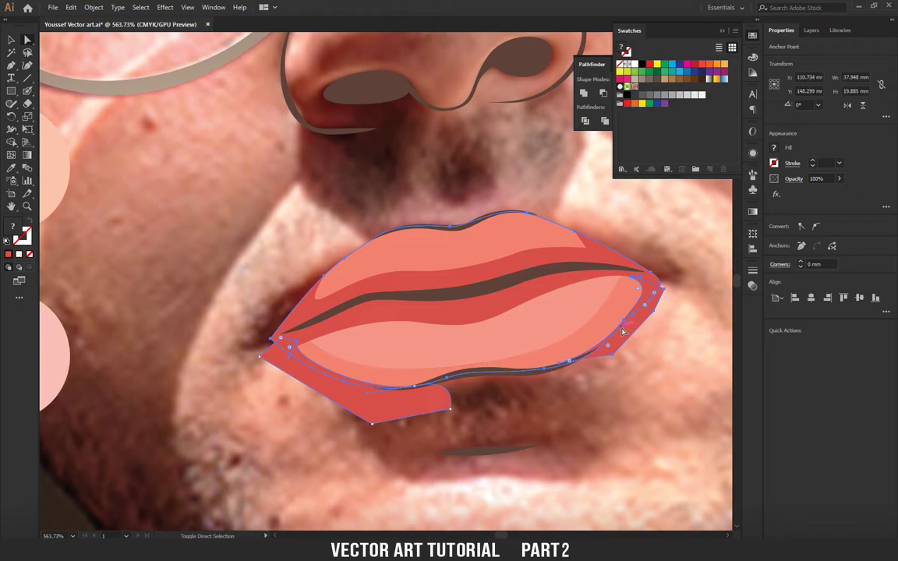
key(shift+m)
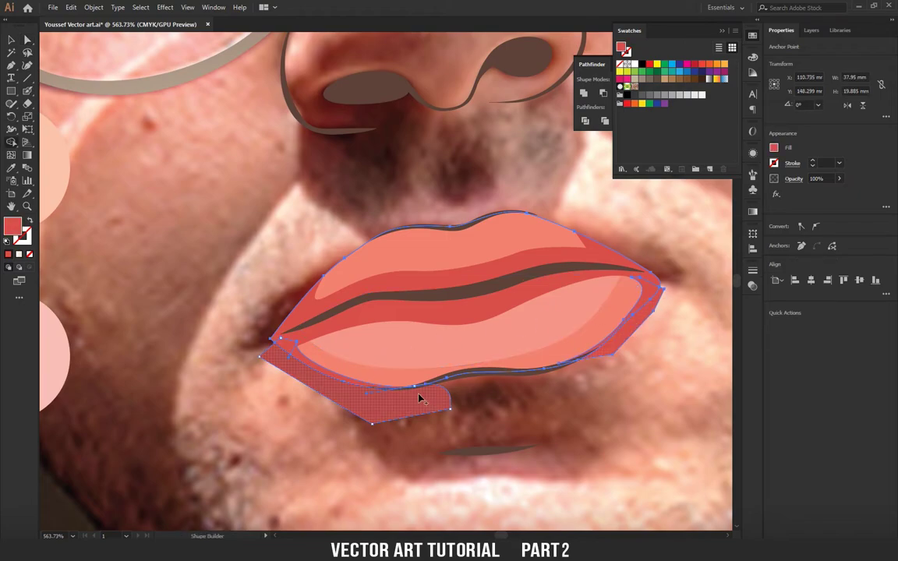
ctrl+click(441, 396)
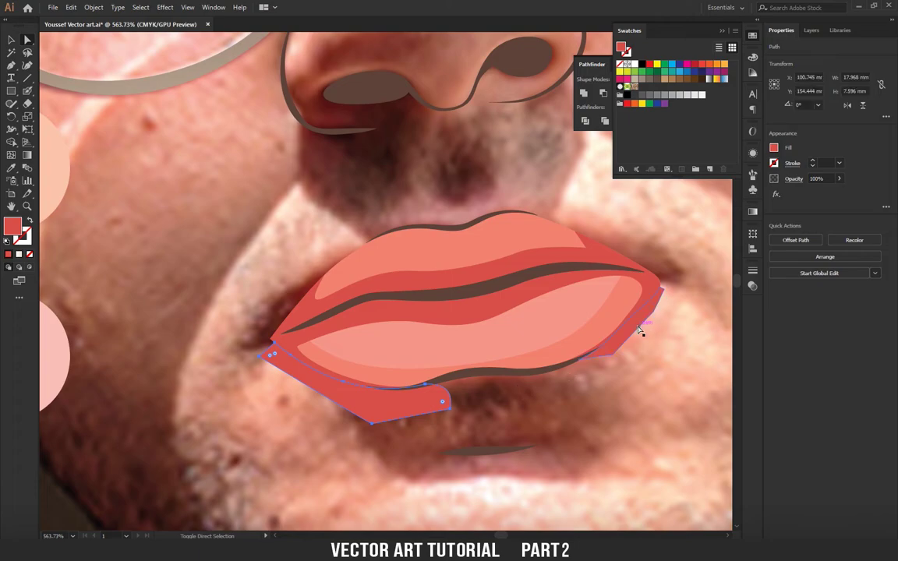
ctrl+shift+click(639, 329)
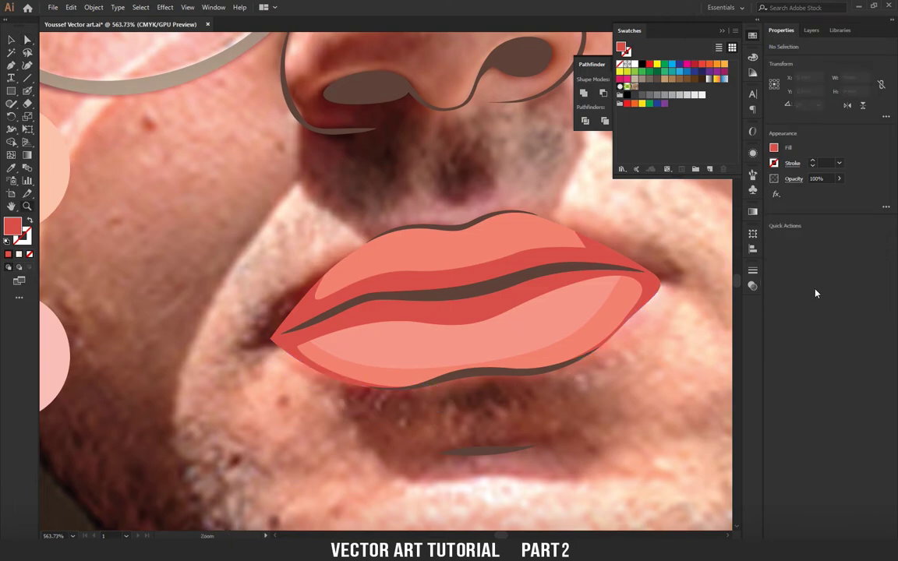
click(635, 363)
click(643, 329)
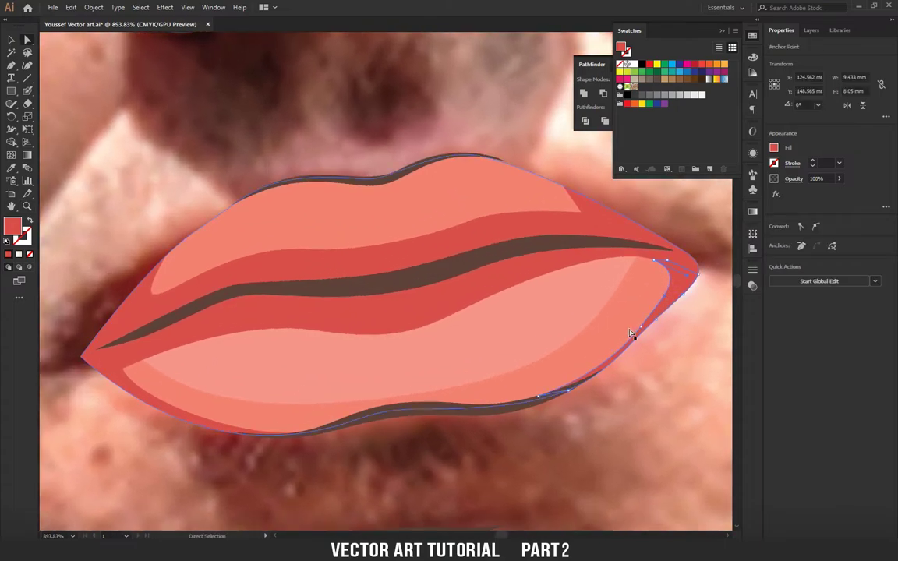
Nudge the lip outline anchor, show the Layers list, and select the upper-lip red band.
mouse_move(642, 329)
mouse_down()
mouse_move(646, 321)
mouse_move(333, 287)
mouse_move(415, 315)
mouse_up()
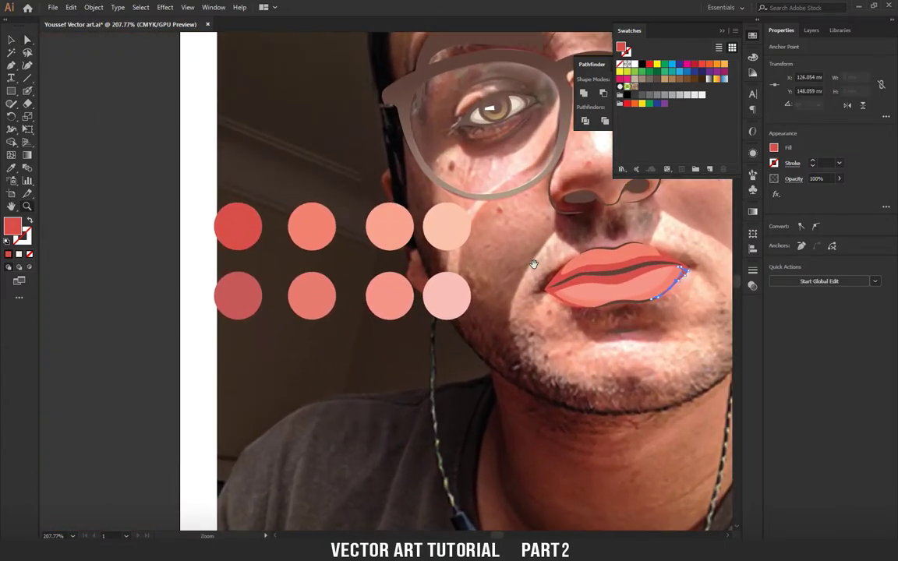
drag(420, 272, 403, 273)
click(811, 30)
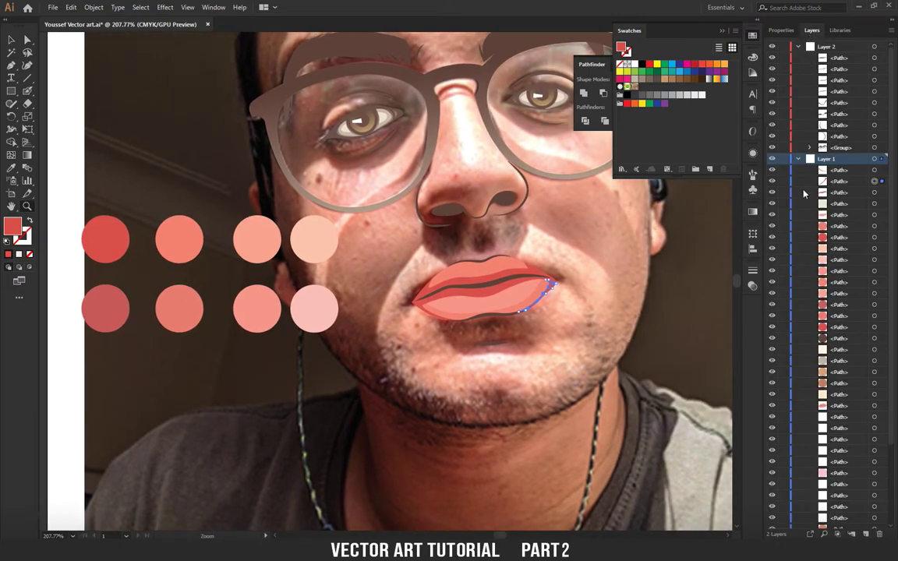
scroll(579, 336, up, 4)
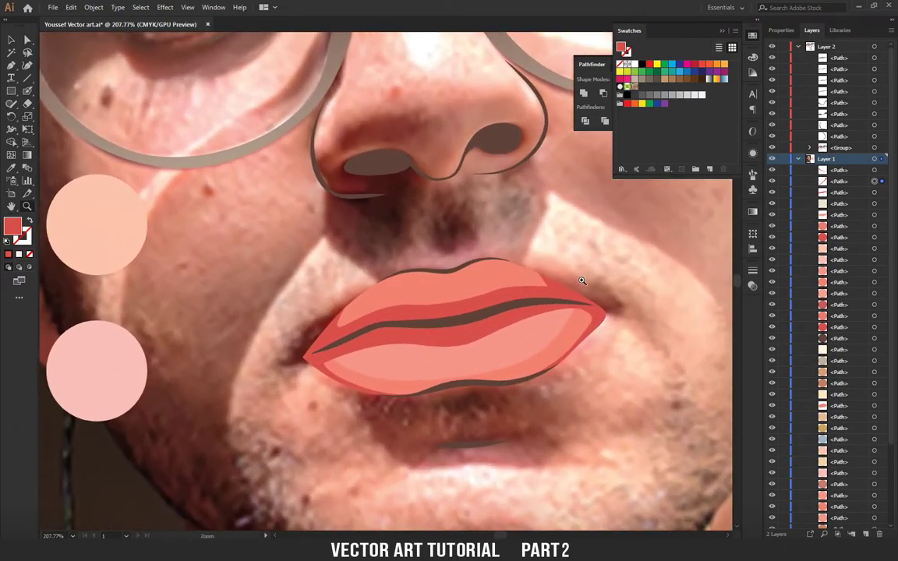
mouse_move(336, 330)
mouse_down()
mouse_move(411, 291)
mouse_move(442, 297)
mouse_up()
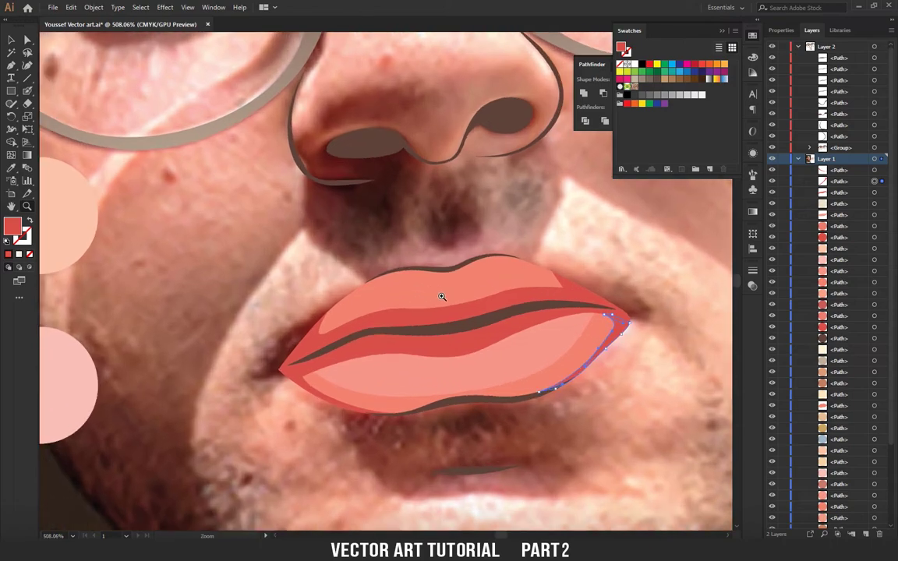
click(327, 324)
Draw a closed curved Pen path across the upper lip for the highlight.
drag(346, 299, 411, 281)
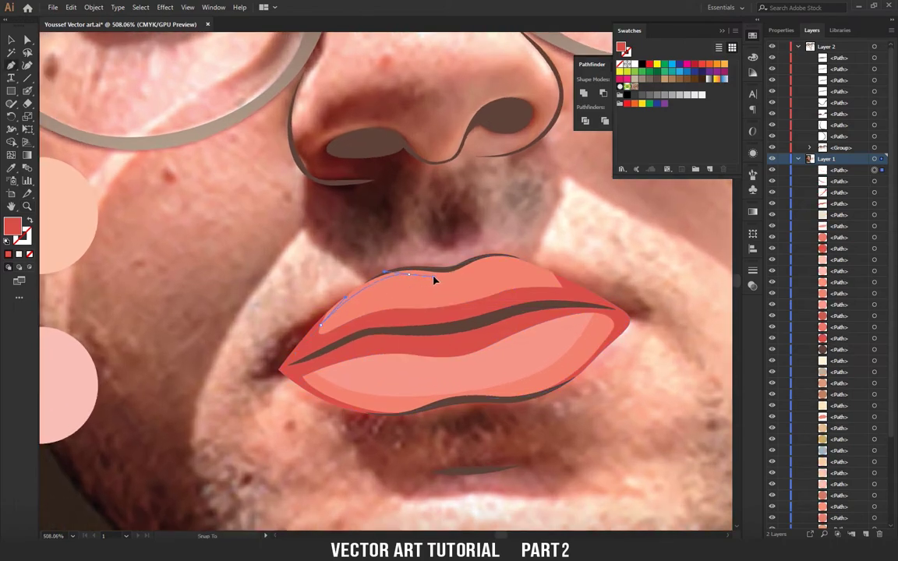
click(412, 280)
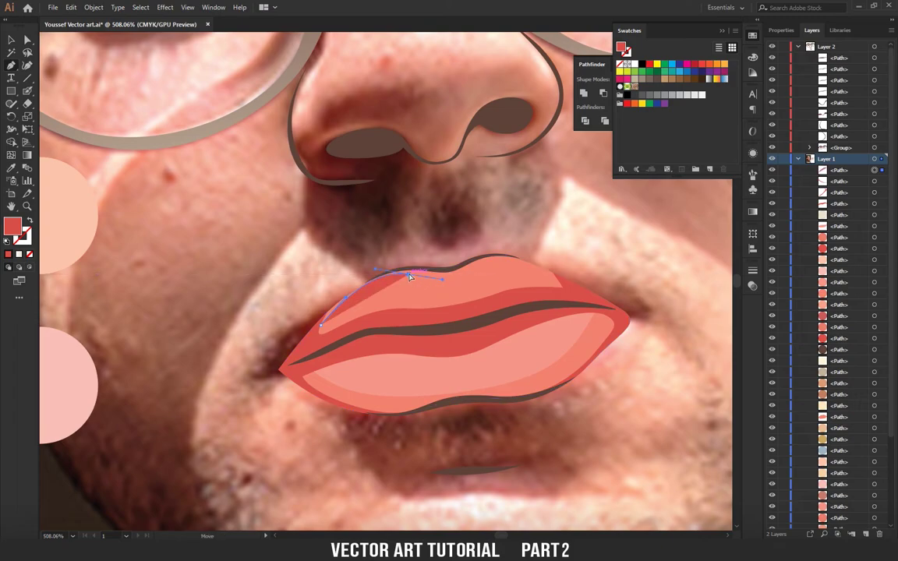
click(444, 282)
mouse_move(457, 281)
mouse_down()
mouse_move(471, 269)
mouse_move(531, 266)
mouse_up()
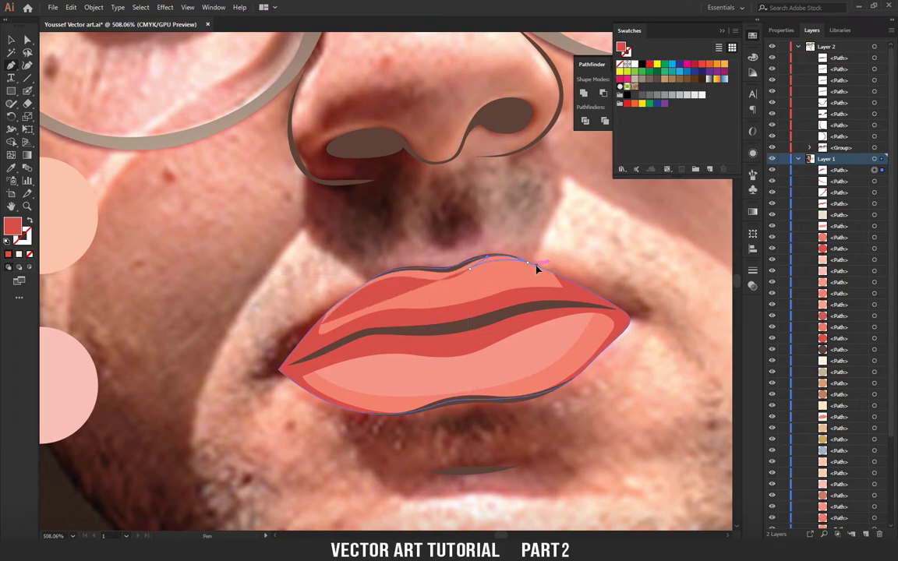
key(a)
drag(421, 257, 450, 241)
key(p)
drag(528, 263, 438, 251)
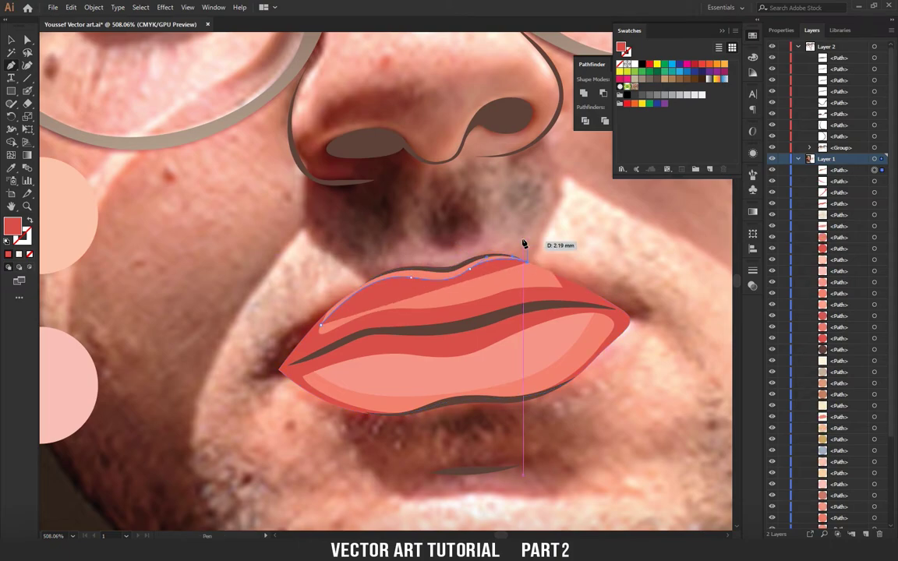
click(436, 247)
click(357, 276)
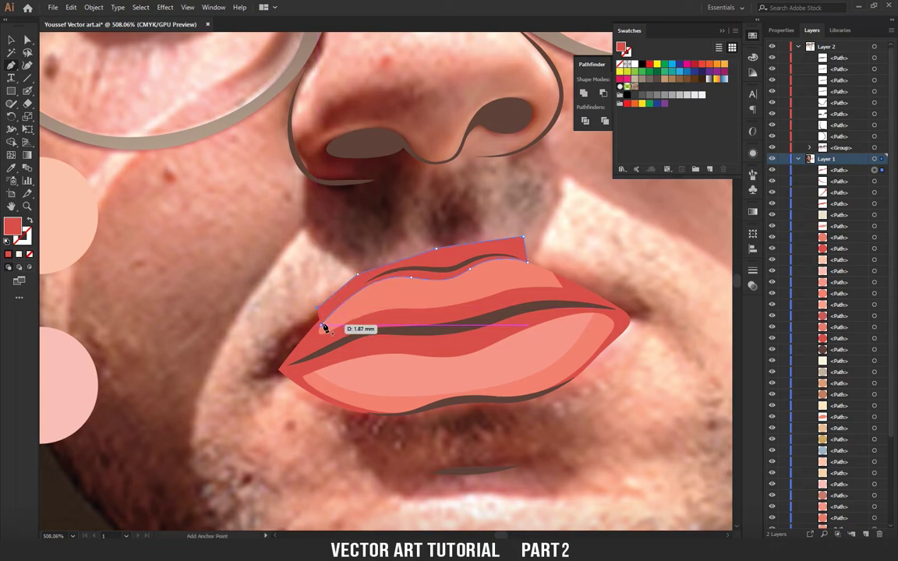
Fill the upper-lip highlight with the lower lip's light pink and combine overlapping lip paths.
key(i)
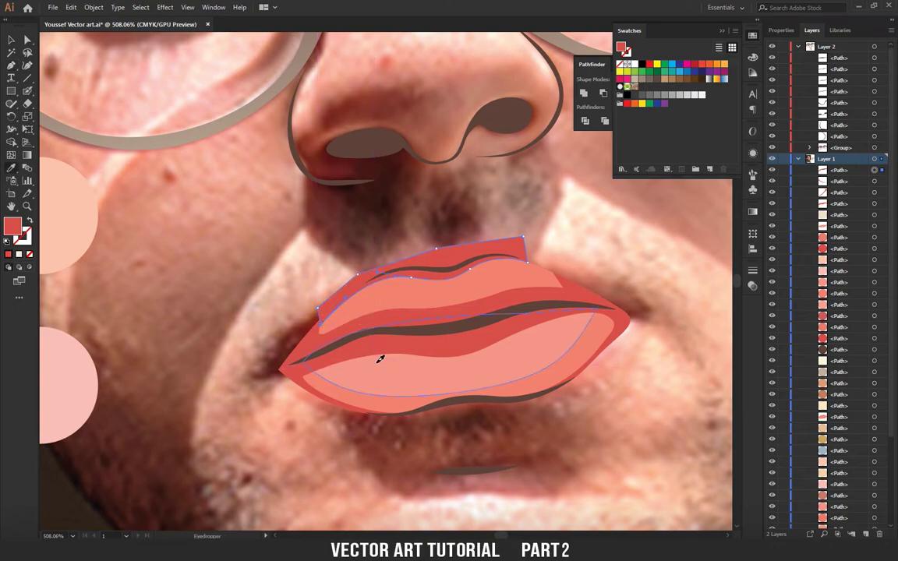
click(381, 361)
key(a)
shift+click(466, 254)
key(shift+m)
key(a)
click(501, 248)
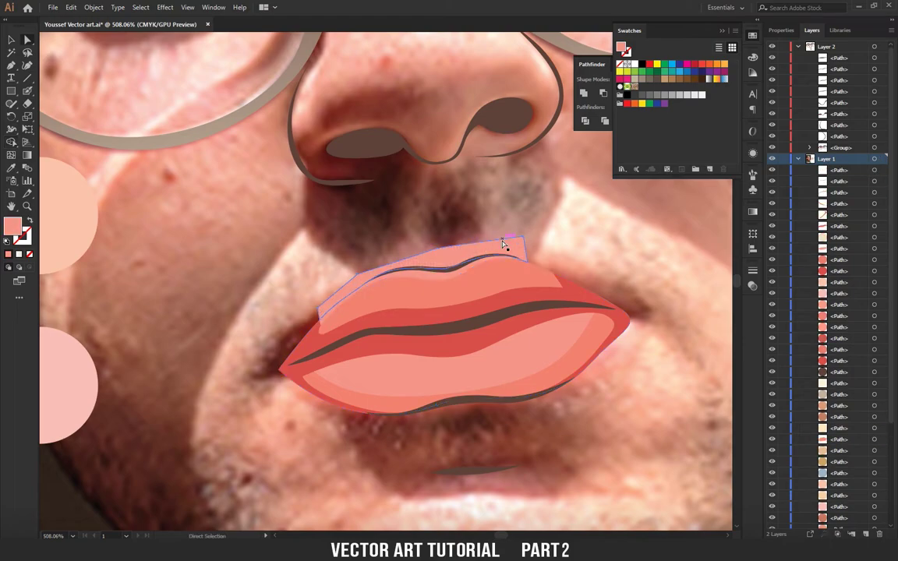
key(ctrl+shift+a)
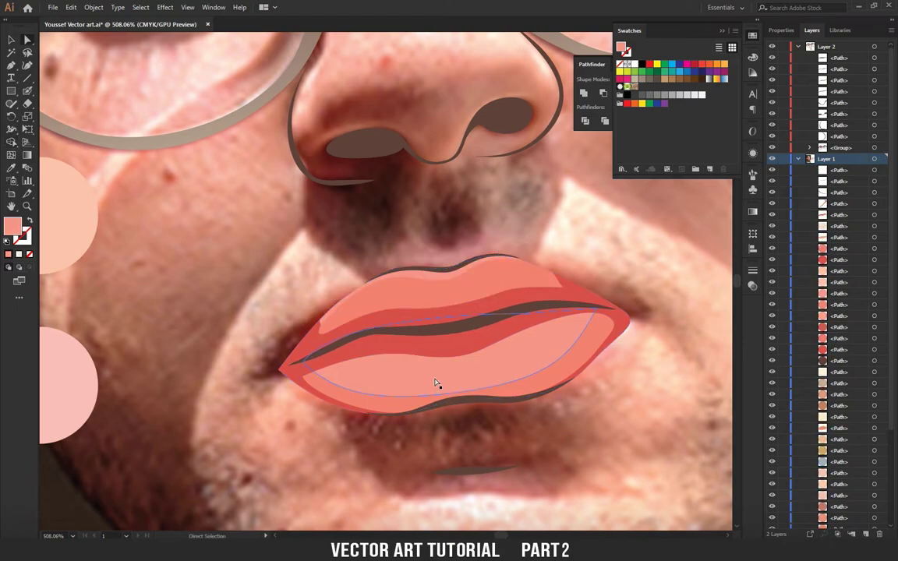
click(363, 315)
Check the lip paths in the Layers list, selecting and deselecting the lower lip and lip shapes.
scroll(344, 301, down, 2)
scroll(423, 273, up, 4)
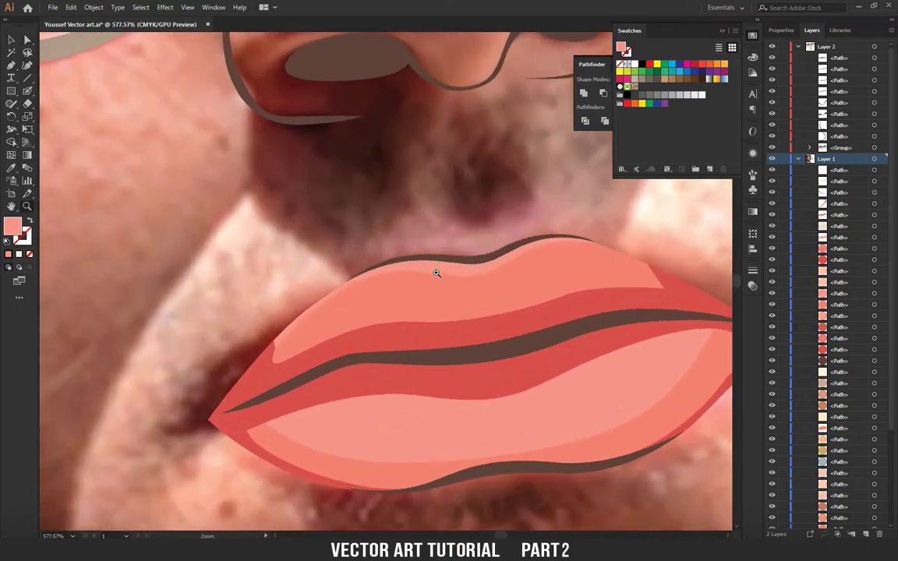
key(v)
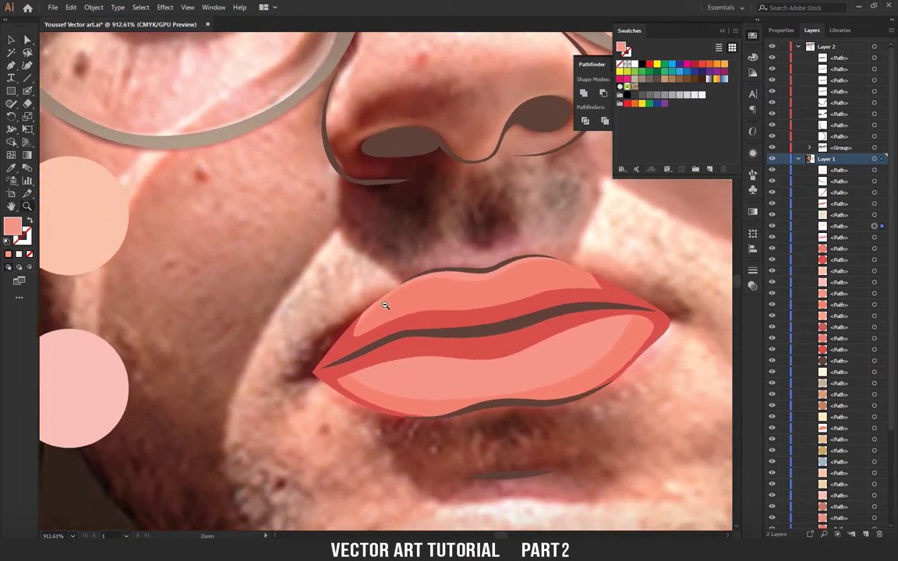
scroll(316, 320, down, 5)
scroll(316, 319, down, 1)
scroll(418, 357, down, 2)
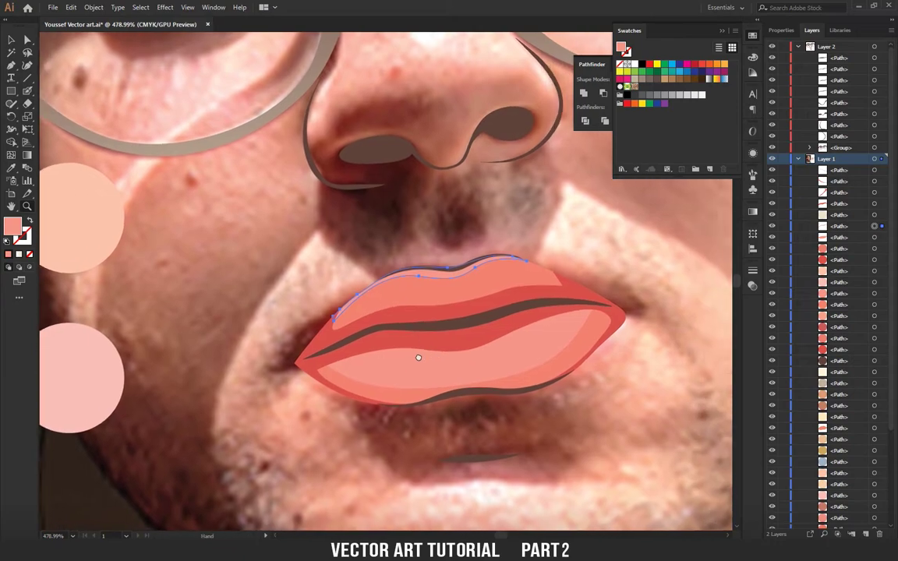
scroll(467, 323, down, 1)
scroll(351, 327, down, 2)
scroll(432, 299, up, 2)
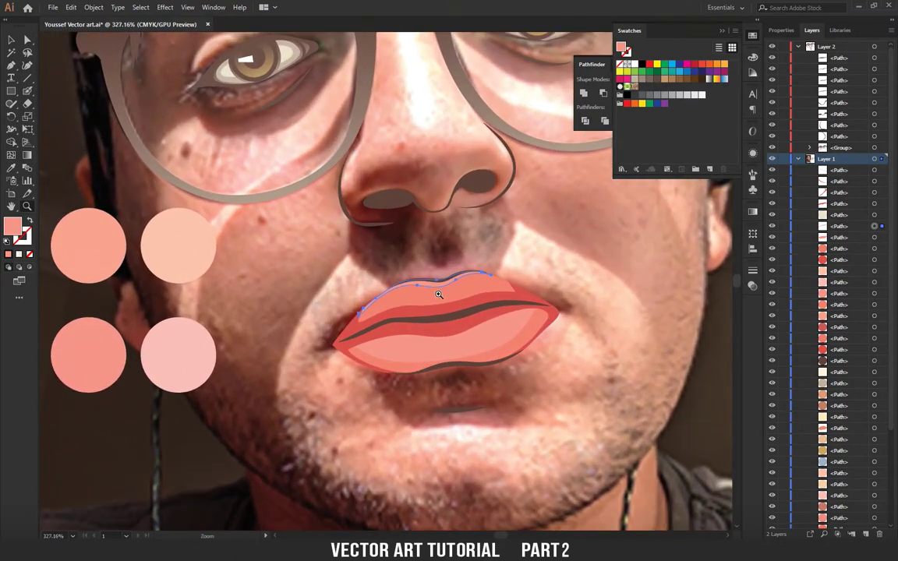
drag(540, 318, 581, 327)
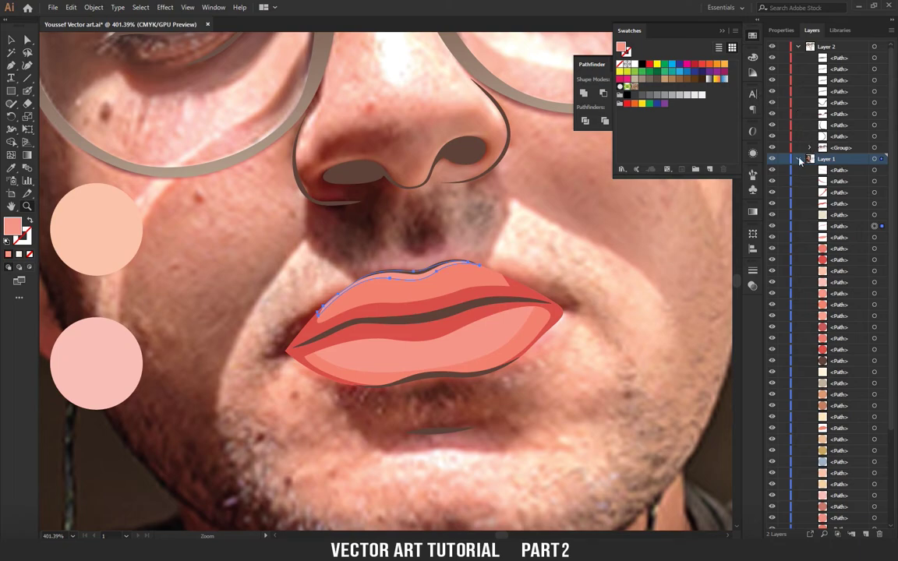
click(874, 237)
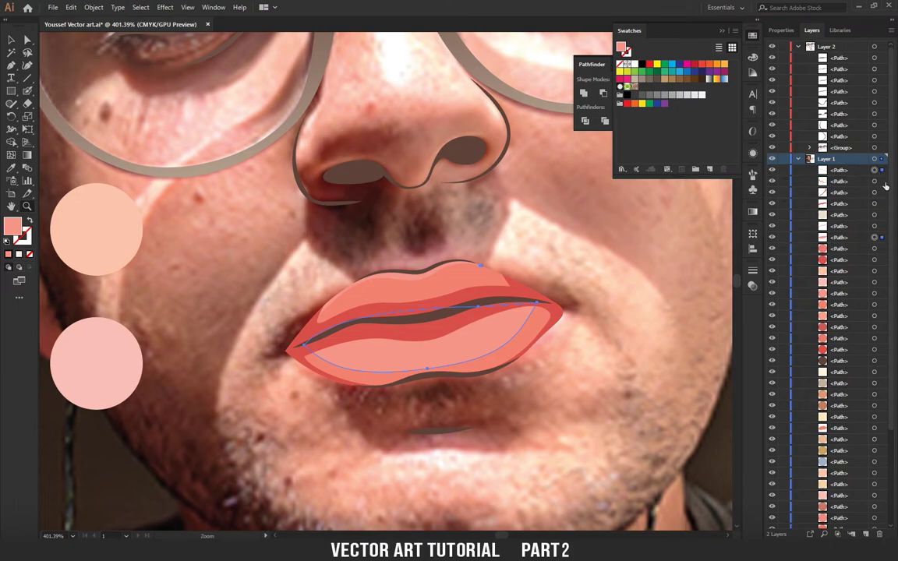
key(v)
click(595, 232)
drag(289, 409, 255, 433)
click(260, 436)
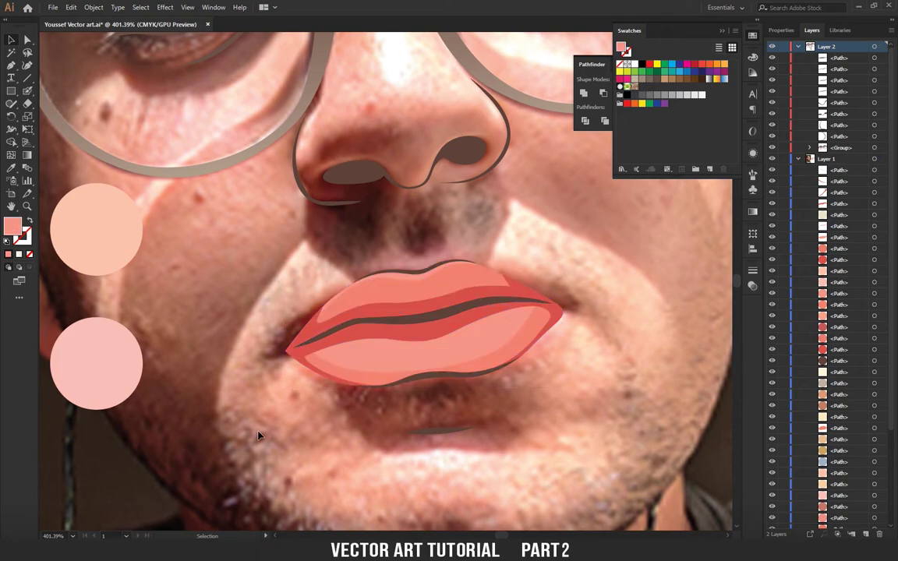
Select all the lip paths in Layer 1, leaving out the chin line.
drag(592, 241, 593, 241)
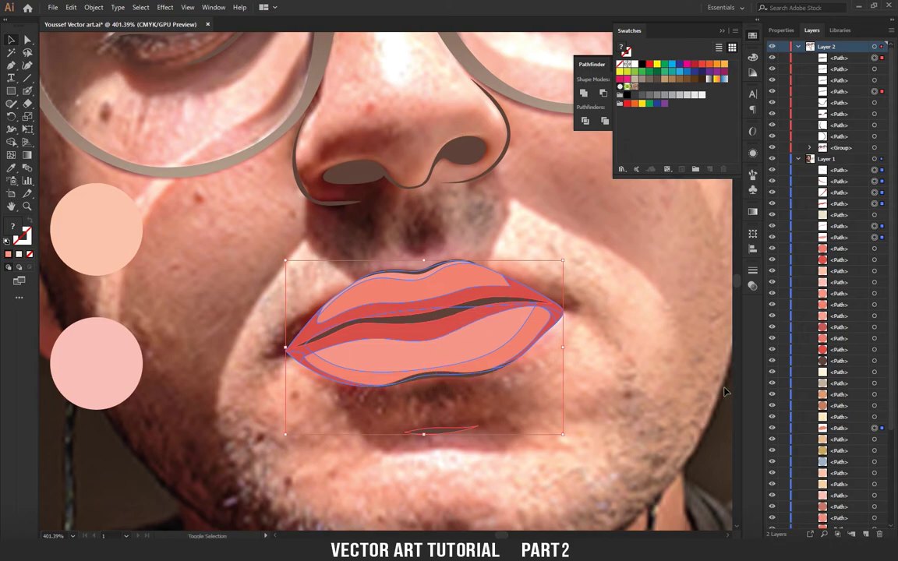
drag(882, 93, 870, 57)
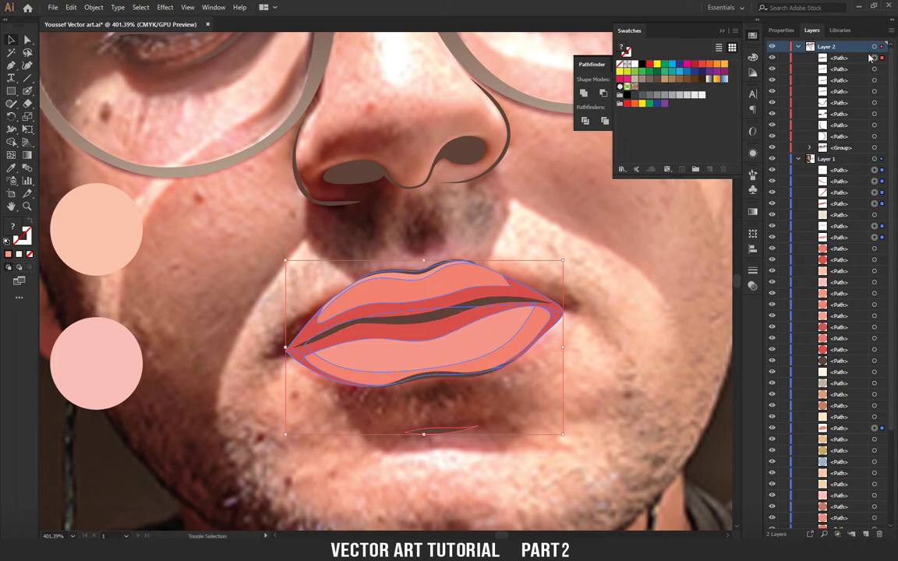
shift+click(882, 59)
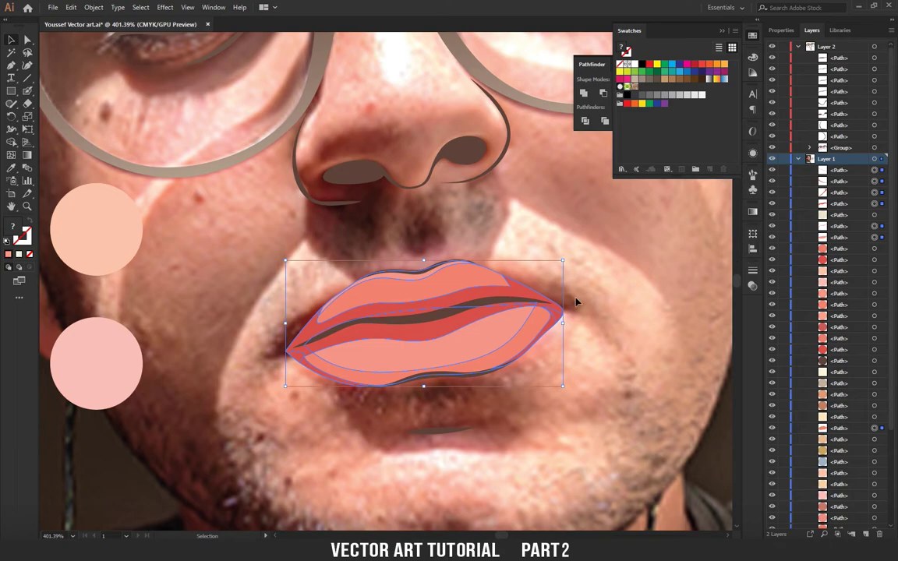
click(856, 172)
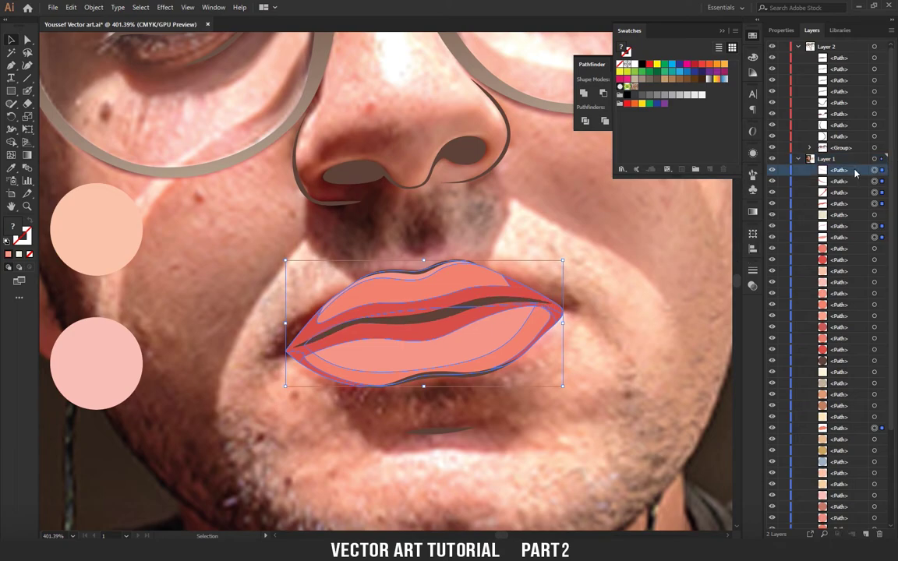
shift+click(837, 239)
scroll(839, 238, down, 5)
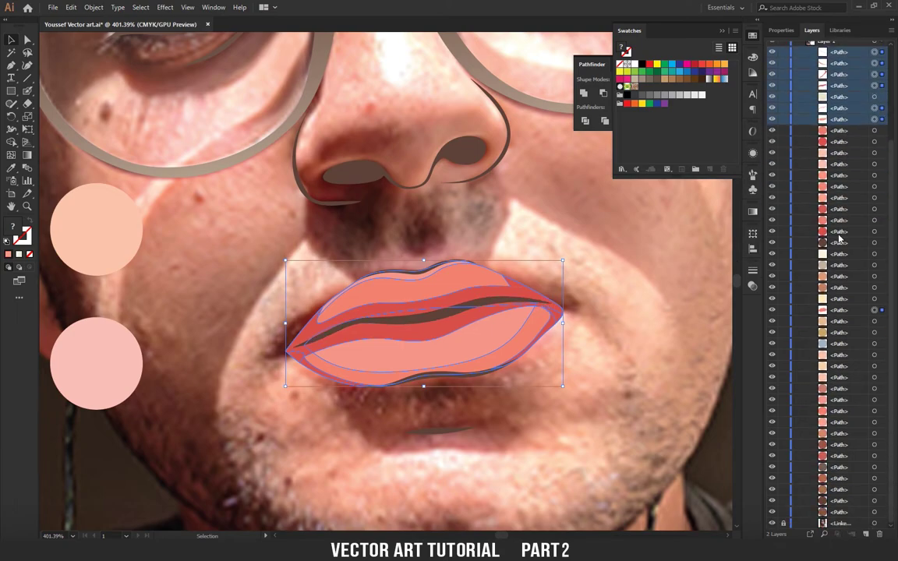
ctrl+click(851, 310)
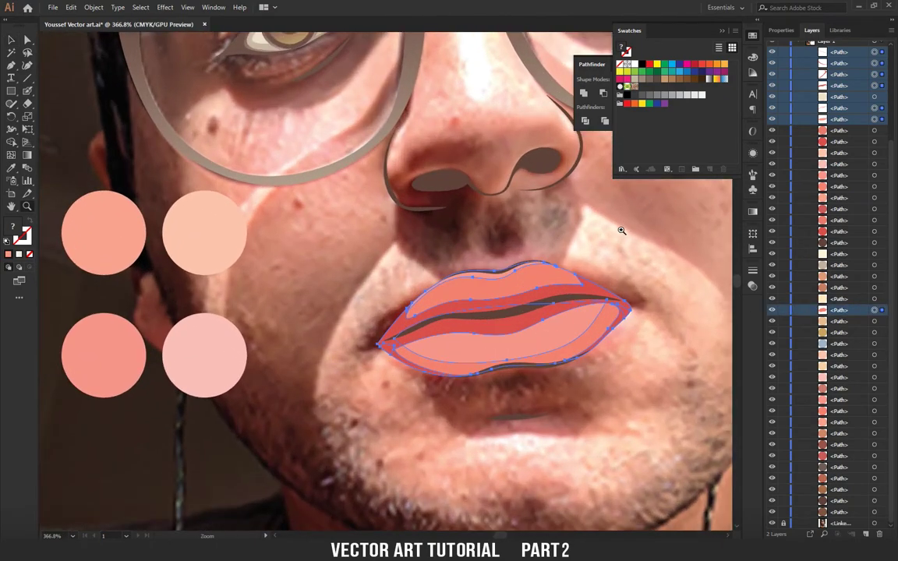
drag(599, 279, 578, 306)
scroll(864, 437, up, 2)
scroll(853, 386, up, 3)
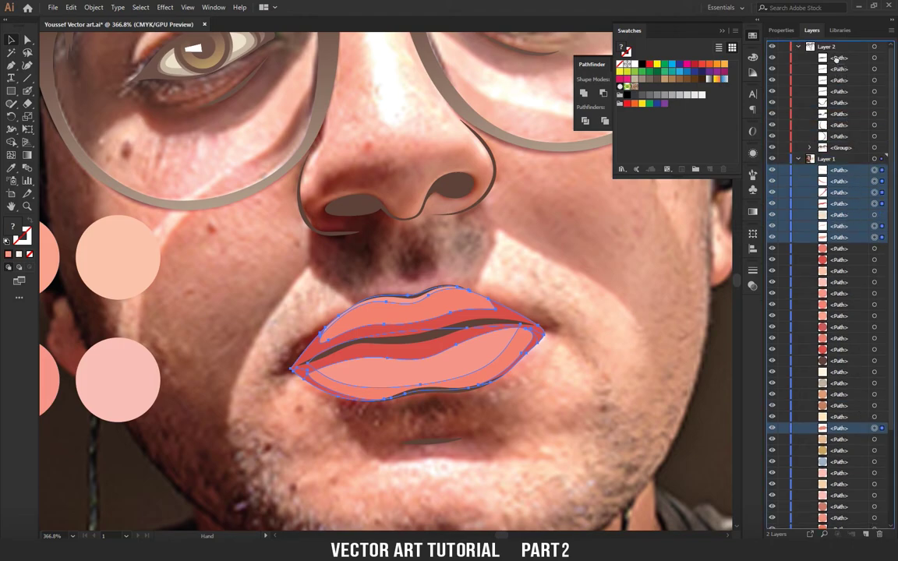
Move the lip paths into Layer 2 behind the dark lip line, then collapse and lock Layer 1.
drag(837, 49, 838, 49)
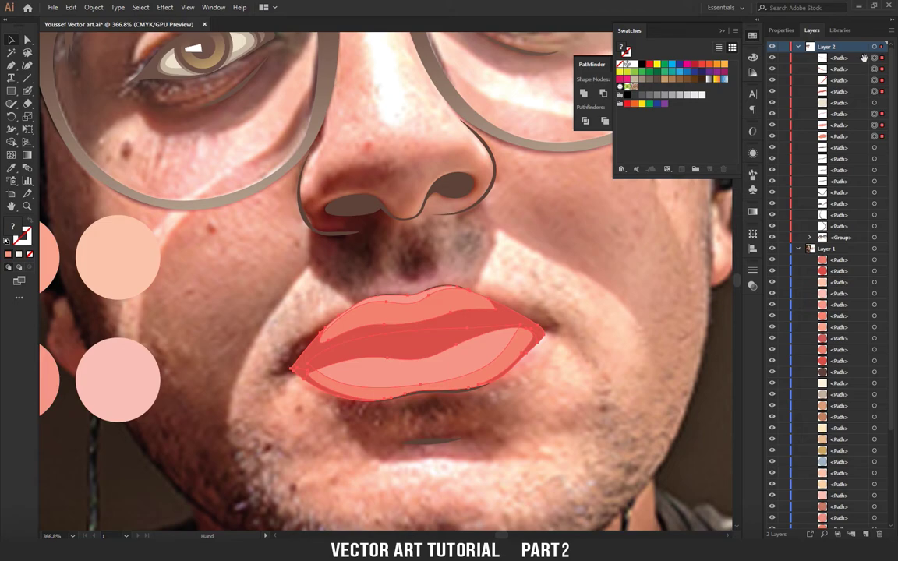
key(ctrl+[)
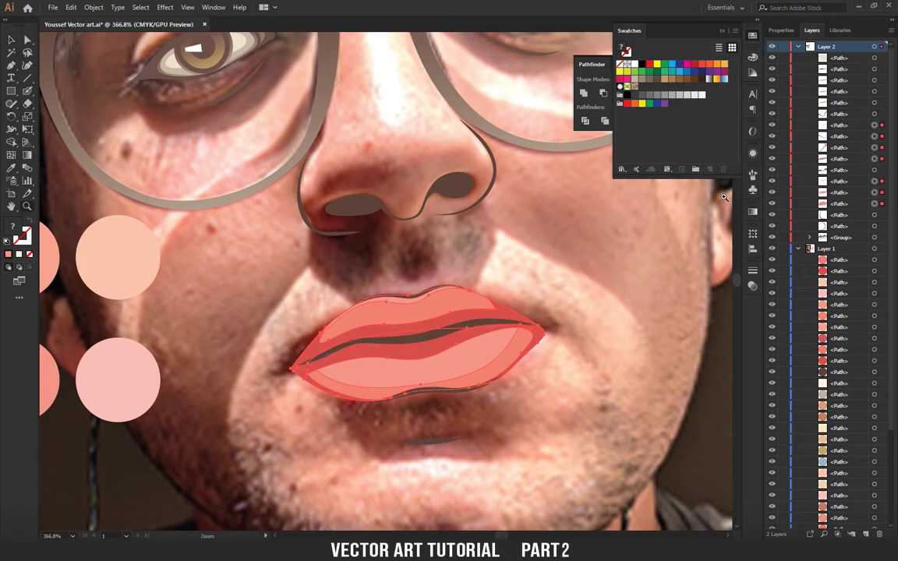
scroll(355, 279, down, 5)
scroll(354, 279, up, 4)
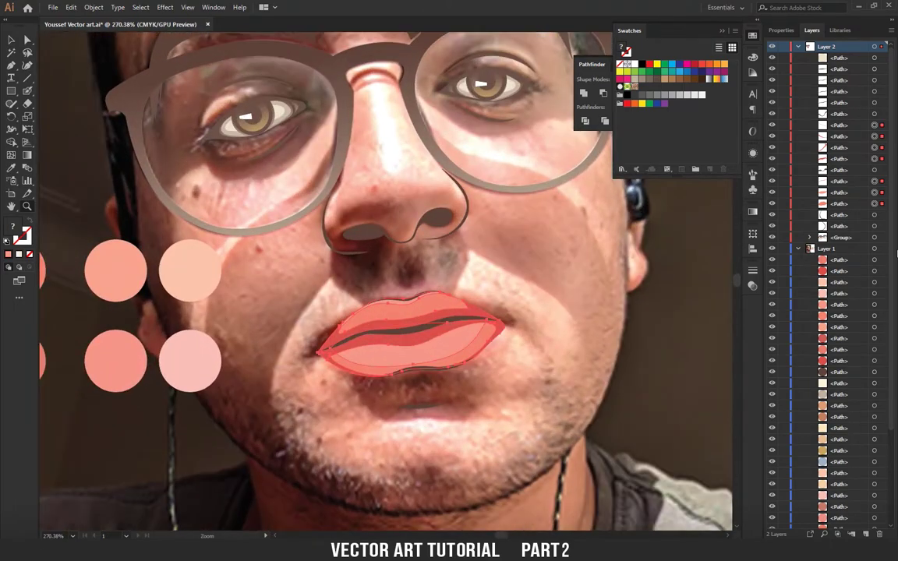
click(799, 249)
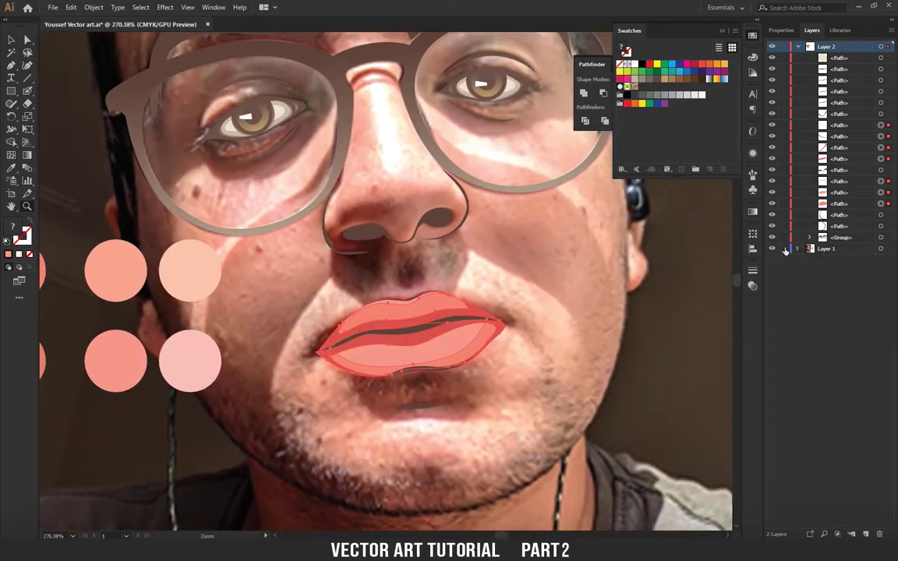
click(784, 249)
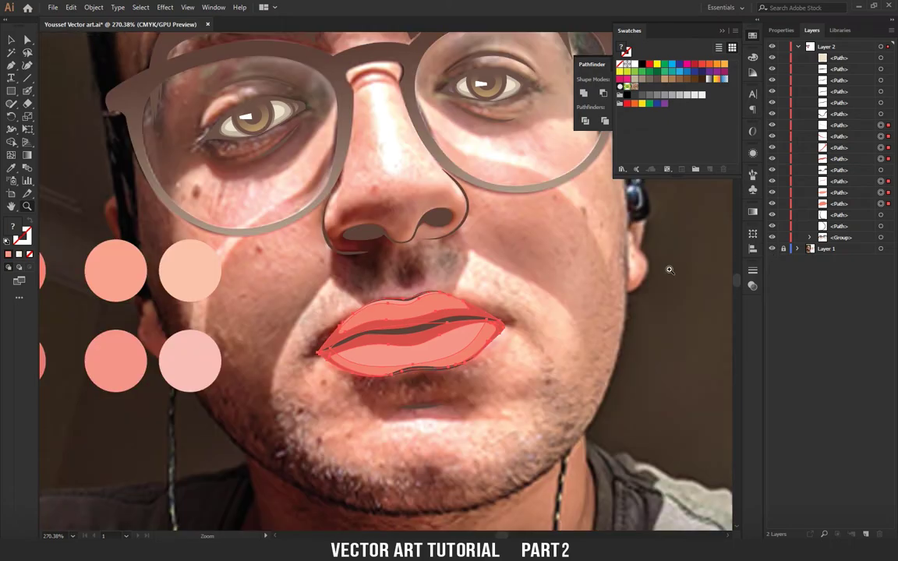
scroll(586, 280, down, 4)
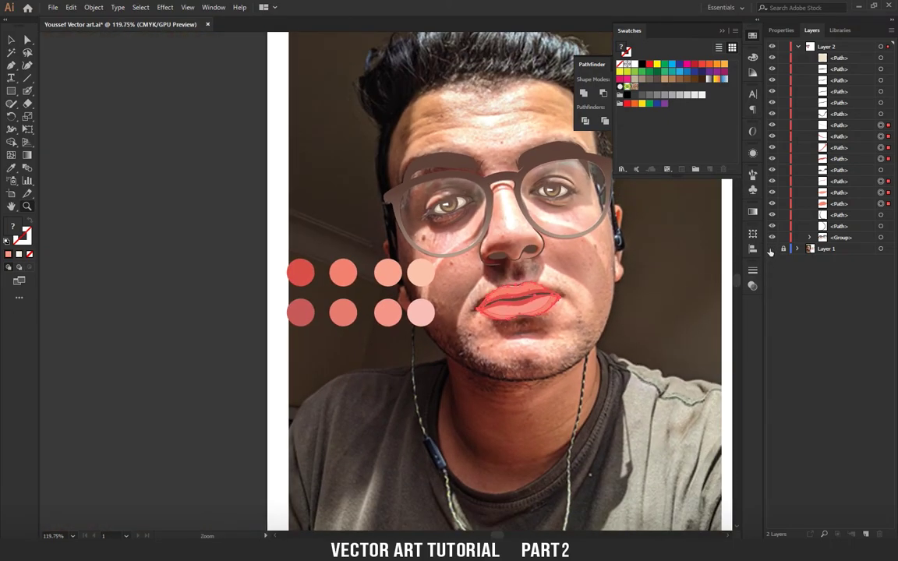
click(772, 249)
mouse_move(468, 287)
mouse_down()
mouse_move(452, 286)
mouse_move(629, 273)
mouse_move(485, 261)
mouse_move(293, 281)
mouse_move(382, 294)
mouse_up()
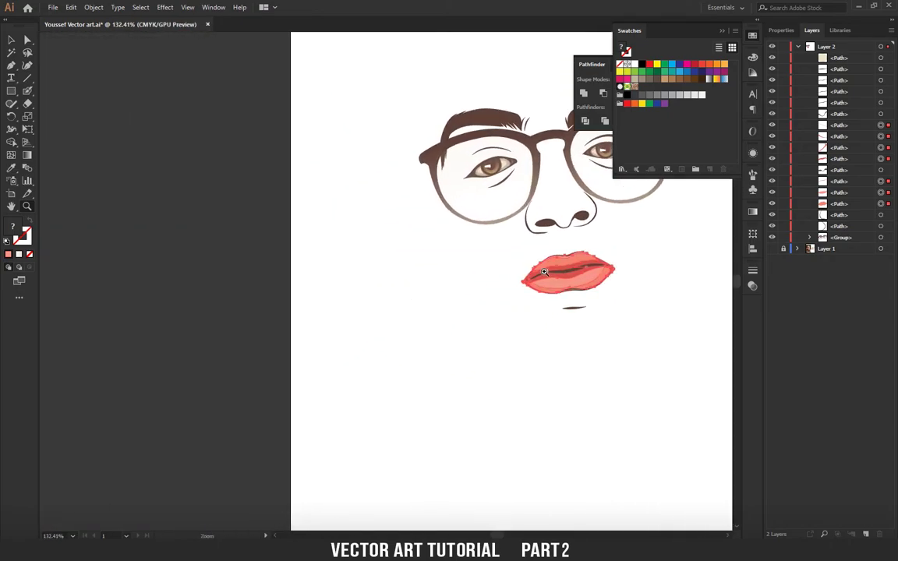
drag(556, 262, 366, 327)
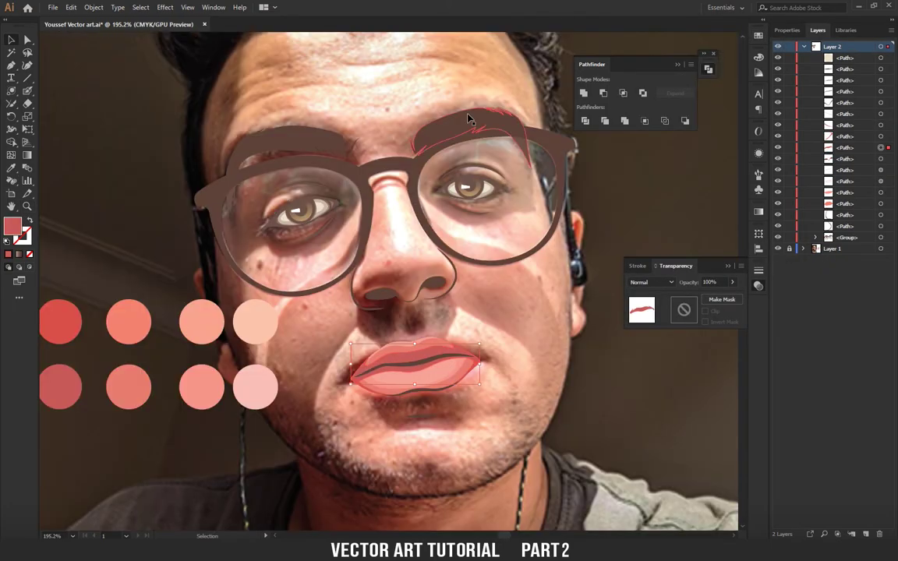
drag(474, 120, 510, 224)
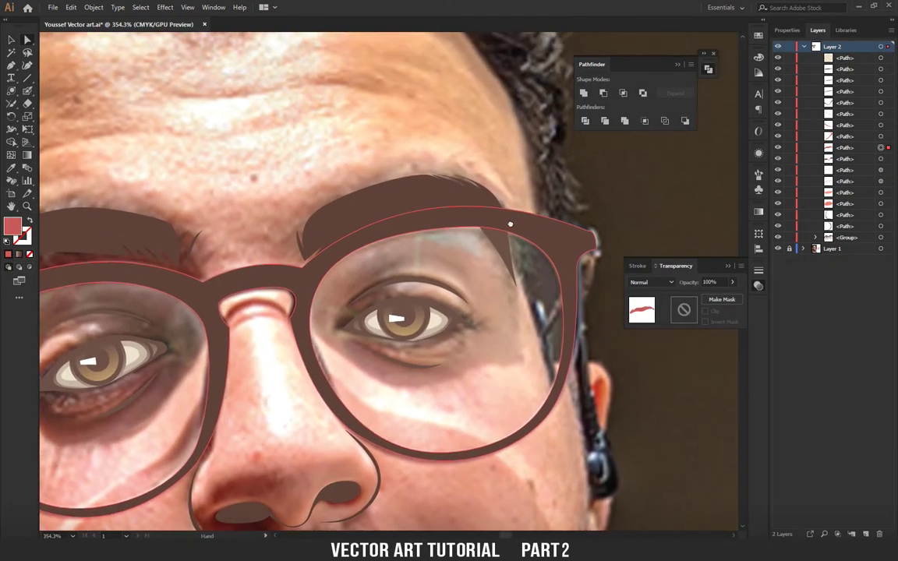
Start a Pen path on the right lens edge and trace around its rim.
key(p)
drag(517, 297, 457, 285)
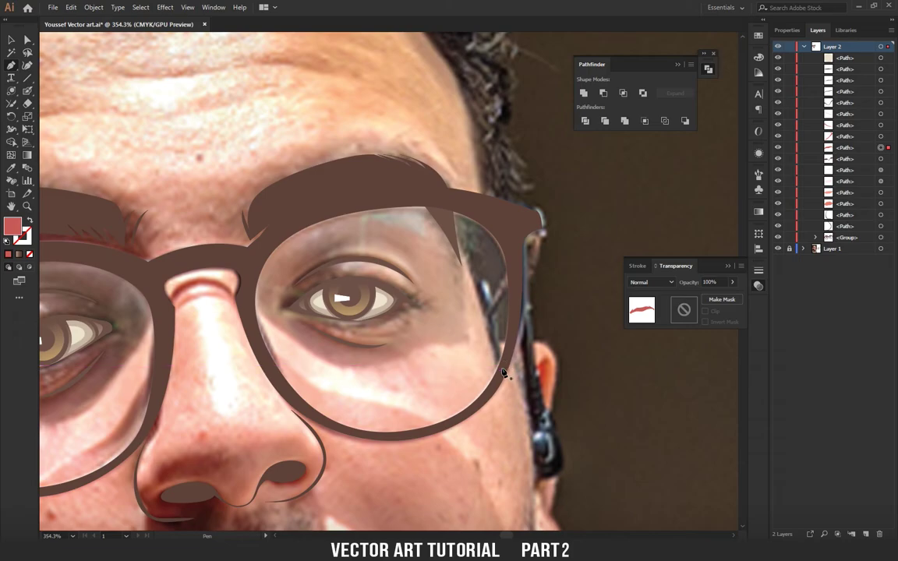
click(503, 375)
drag(530, 273, 517, 241)
click(468, 197)
drag(473, 200, 546, 240)
click(425, 248)
drag(387, 260, 467, 241)
click(472, 224)
click(435, 248)
click(427, 281)
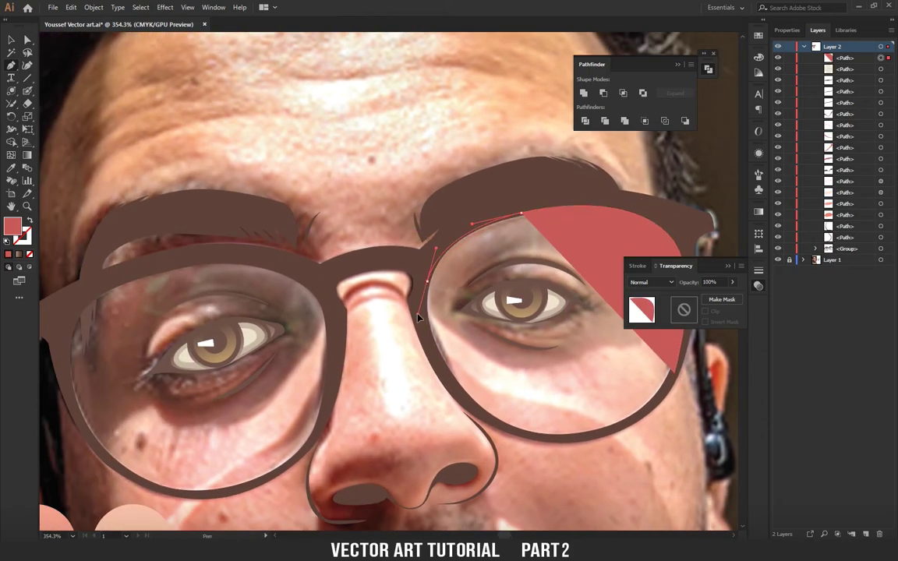
click(418, 316)
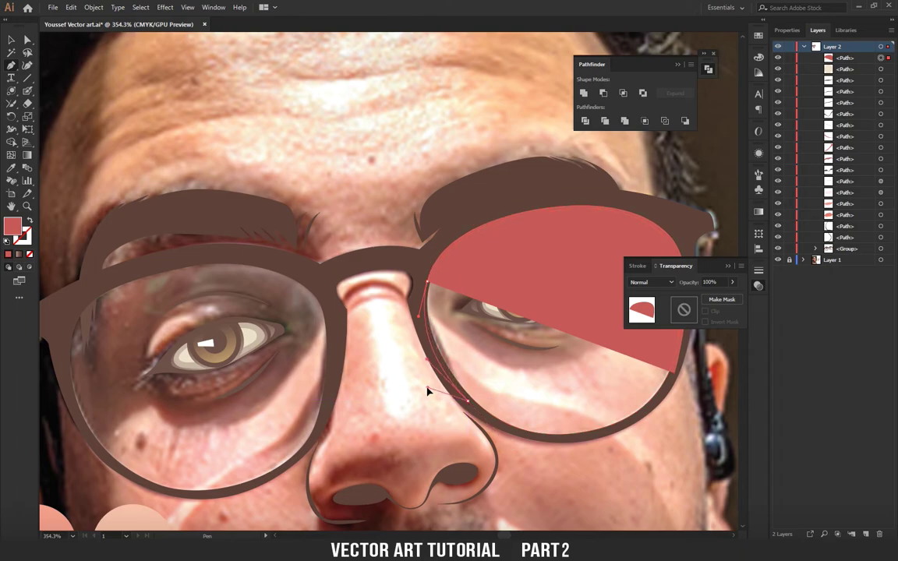
Continue the path over the nose bridge and down the left lens edge.
scroll(417, 287, up, 2)
drag(396, 293, 375, 294)
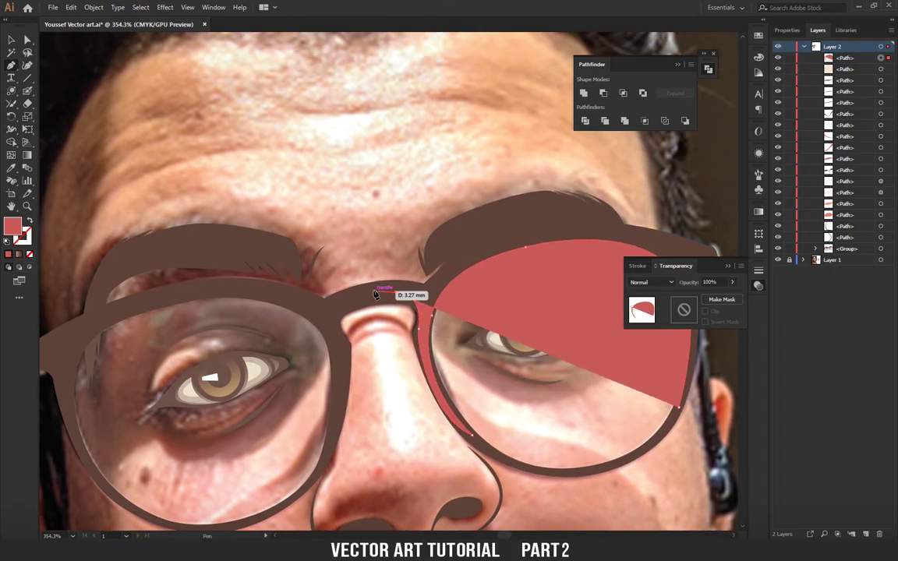
scroll(375, 294, left, 2)
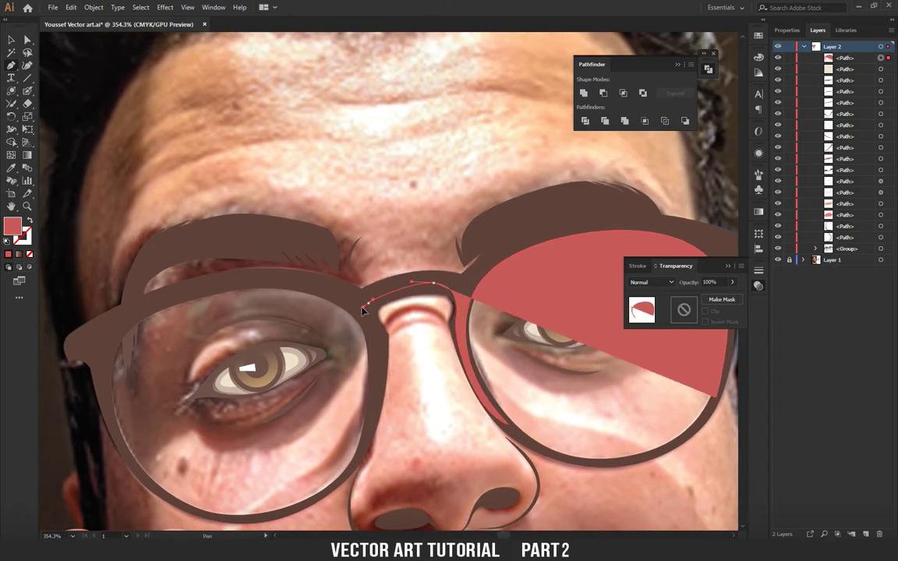
drag(373, 300, 376, 340)
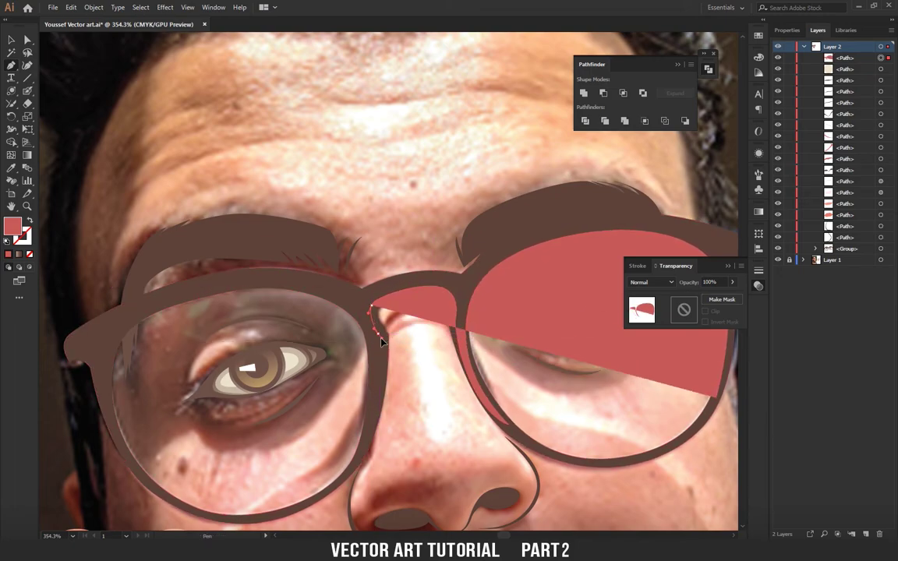
drag(365, 430, 358, 451)
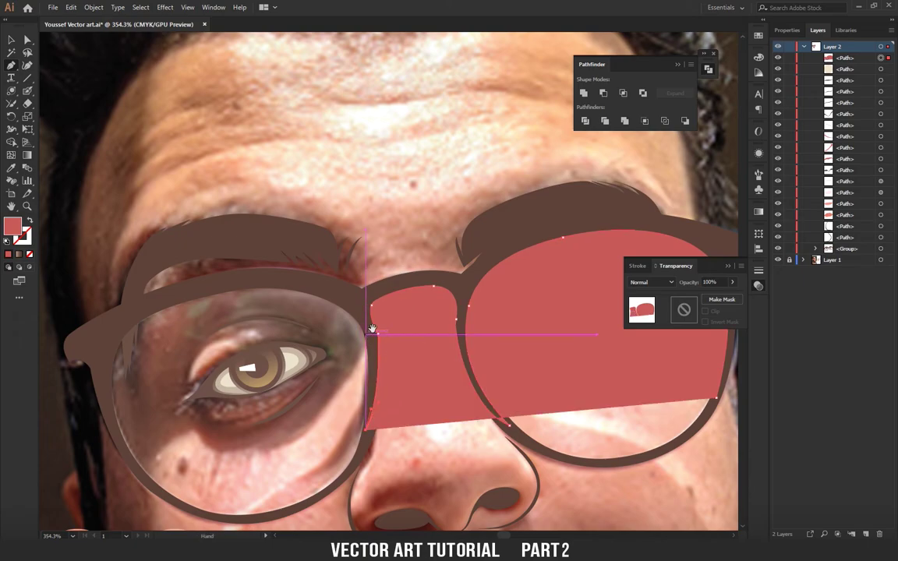
scroll(372, 412, up, 2)
scroll(343, 312, left, 3)
Trace around the left lens rim and close the frame path at its starting point.
drag(309, 344, 213, 372)
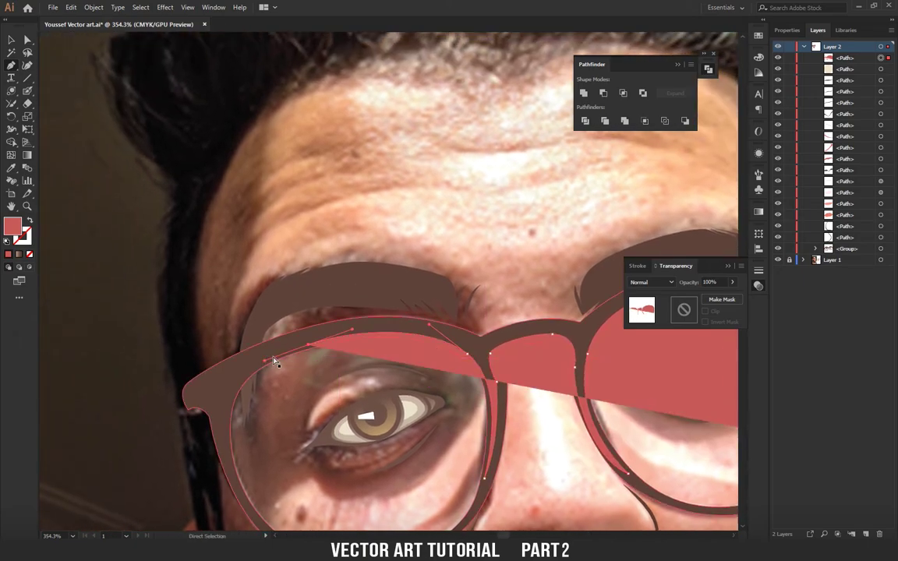
scroll(351, 356, down, 2)
scroll(351, 356, left, 3)
mouse_move(362, 388)
mouse_down()
mouse_move(391, 463)
mouse_move(628, 492)
mouse_up()
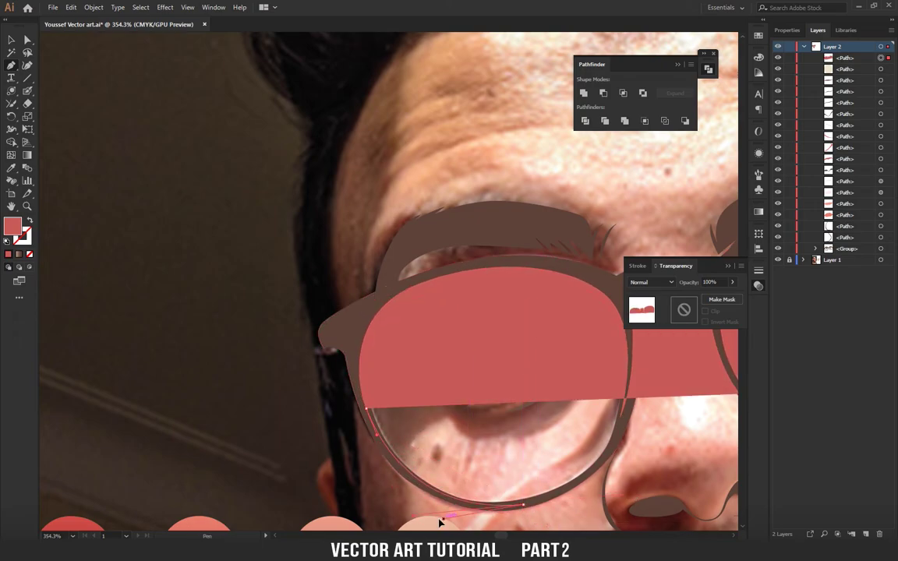
drag(366, 409, 398, 436)
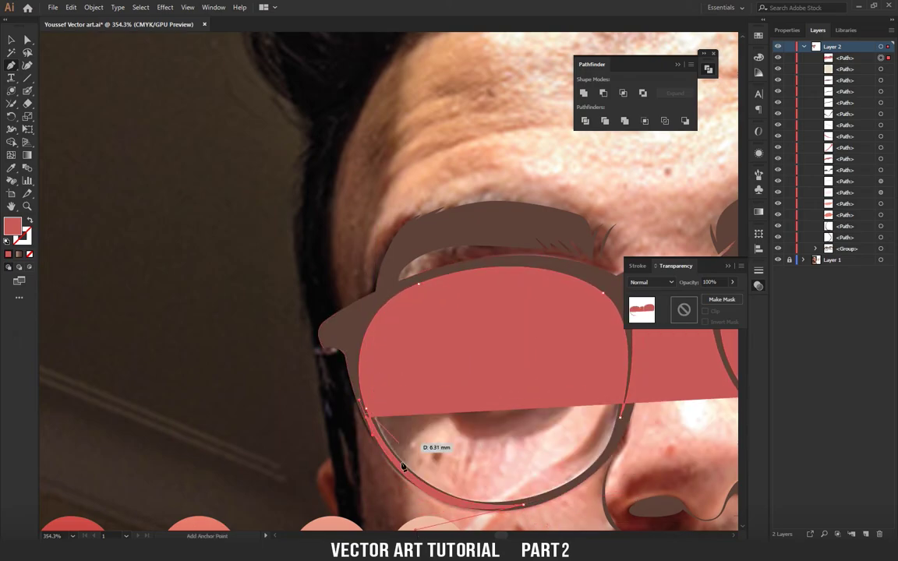
scroll(362, 466, down, 2)
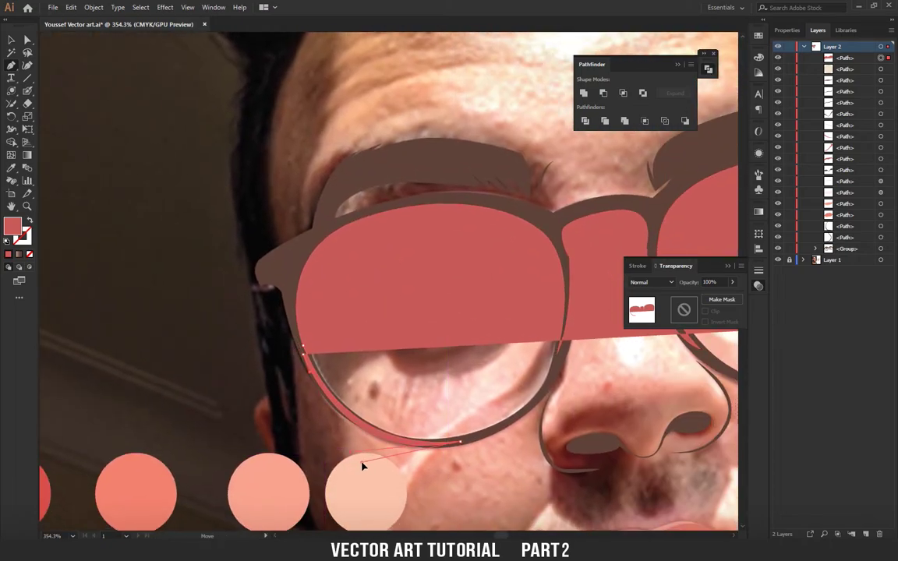
mouse_move(362, 465)
mouse_down()
mouse_move(328, 380)
mouse_move(265, 283)
mouse_move(324, 219)
mouse_up()
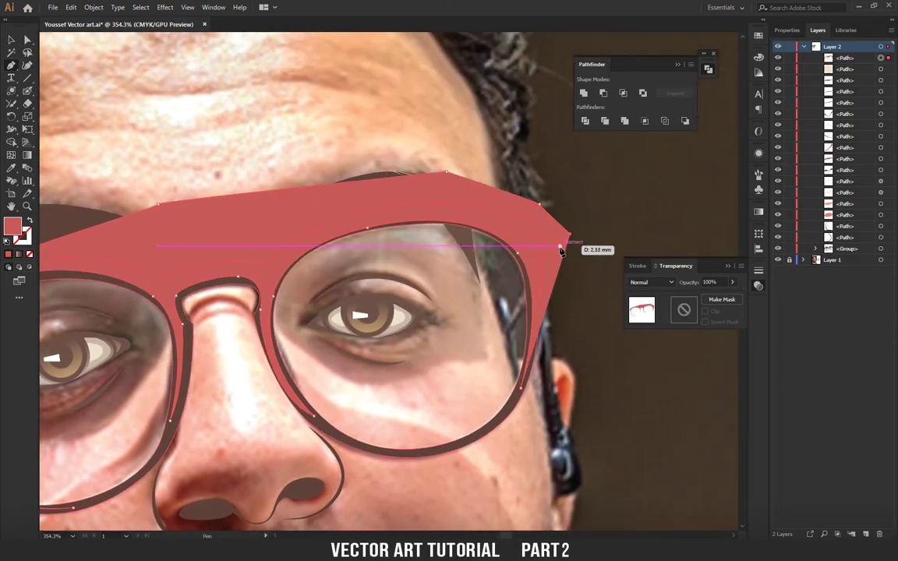
click(548, 258)
click(521, 387)
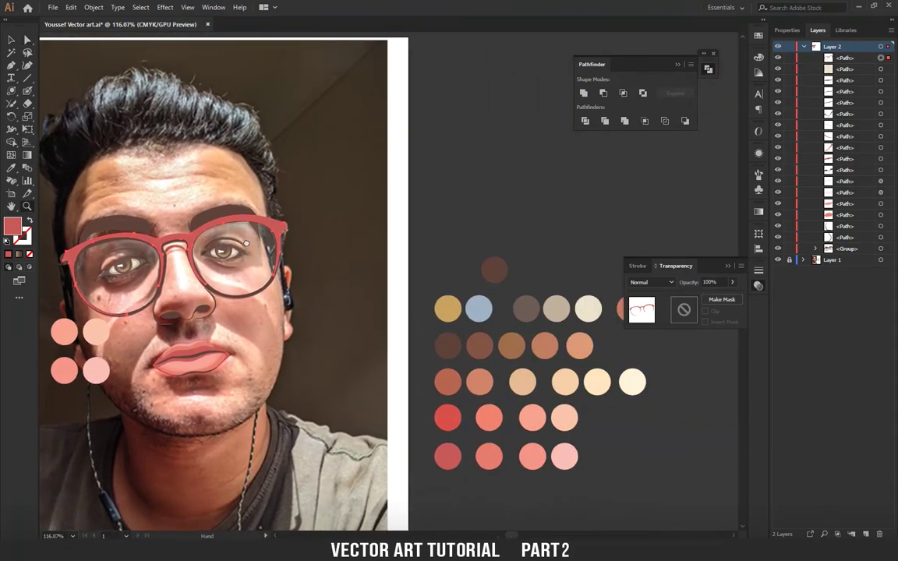
Eyedrop a brown swatch onto the frame and lighten its fill to 7F665E.
drag(247, 244, 244, 253)
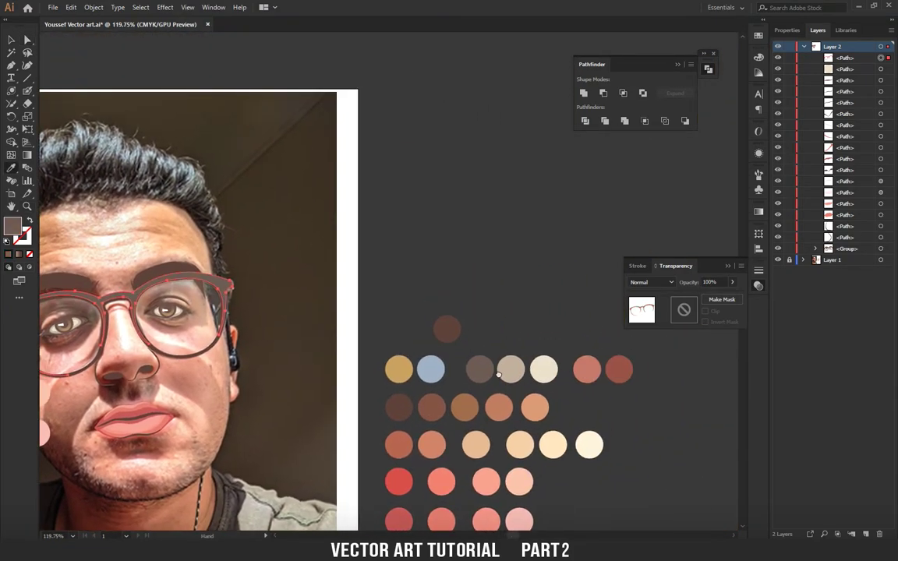
drag(444, 352, 538, 347)
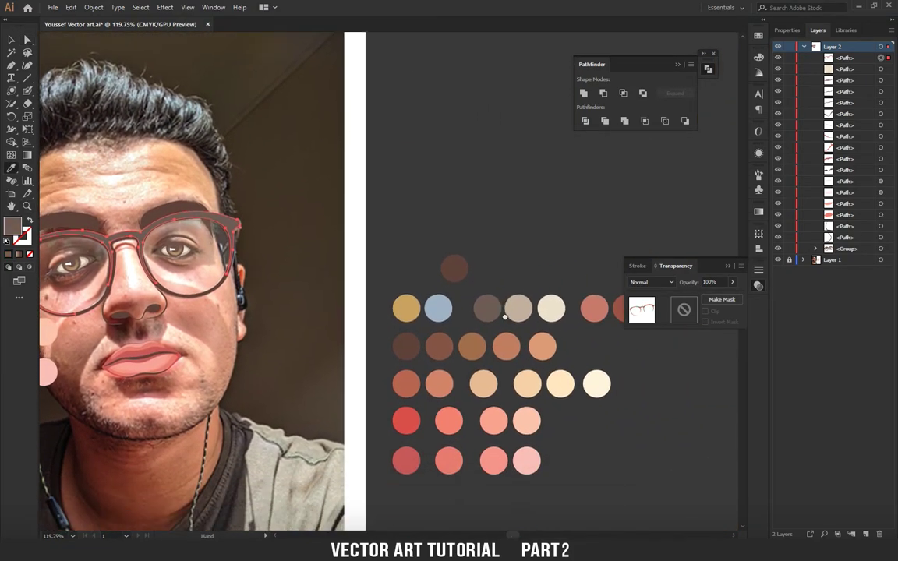
scroll(122, 233, up, 3)
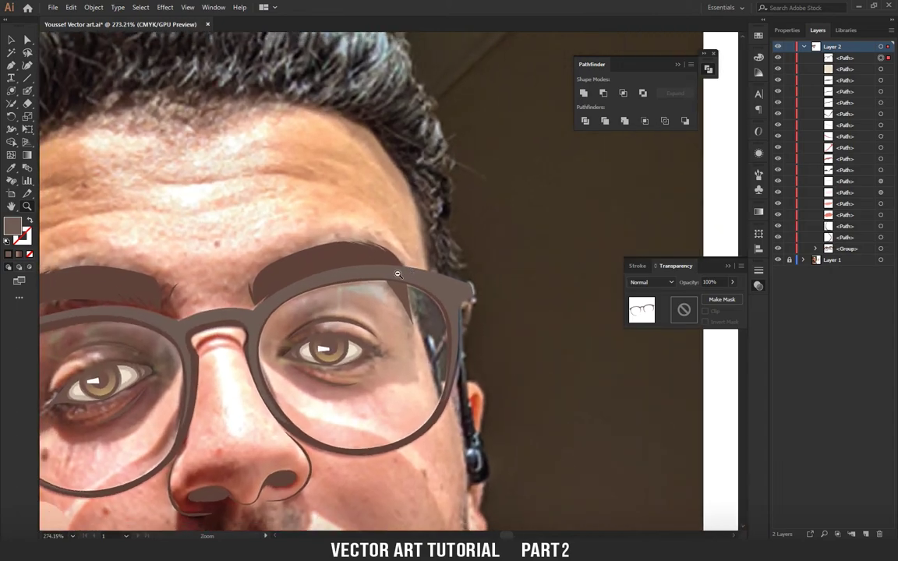
double_click(8, 227)
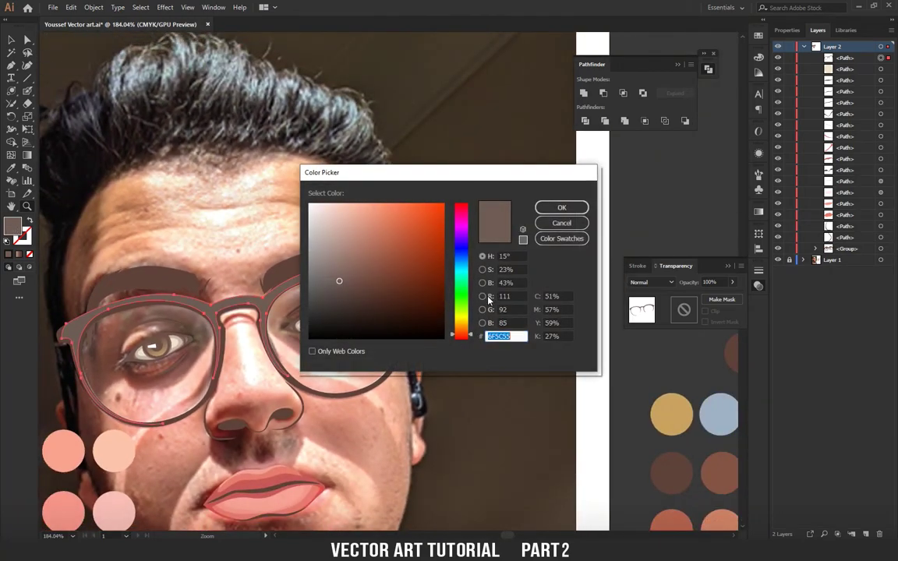
drag(339, 280, 339, 272)
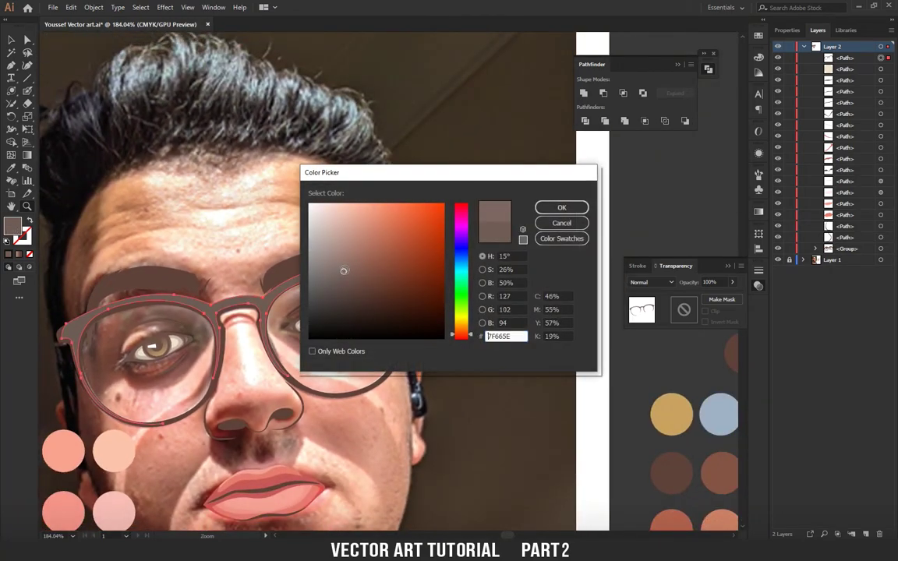
key(Return)
scroll(264, 259, down, 4)
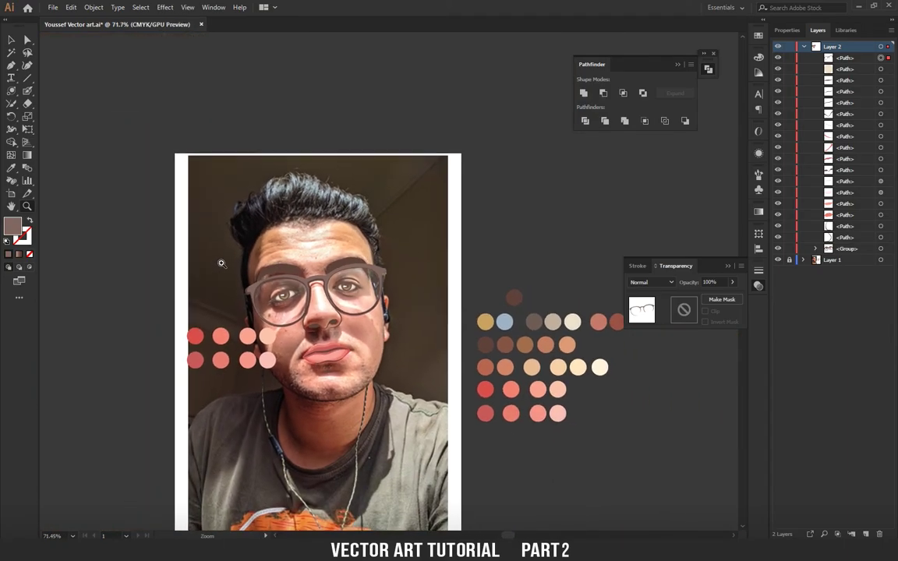
Zoom in on the left eye and select its white highlight.
drag(242, 309, 423, 269)
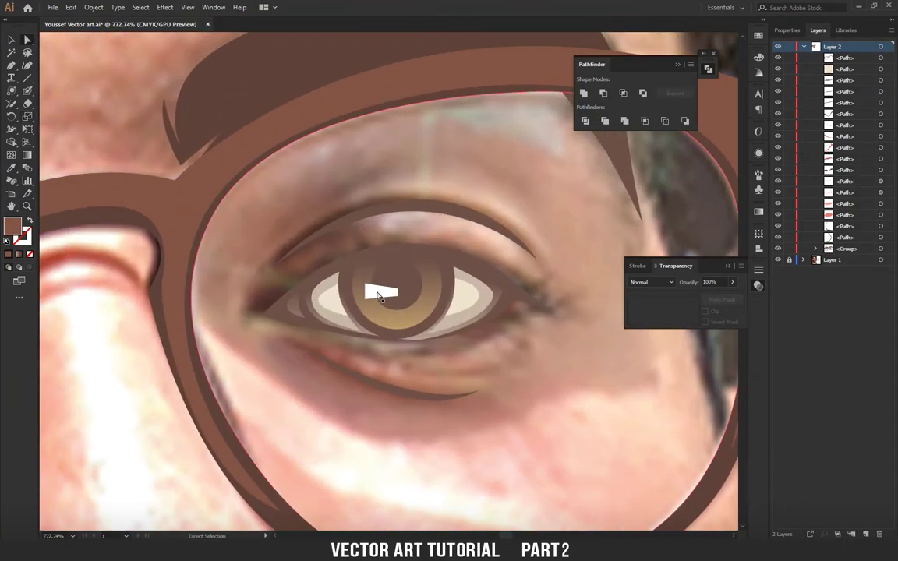
click(380, 291)
drag(380, 291, 372, 302)
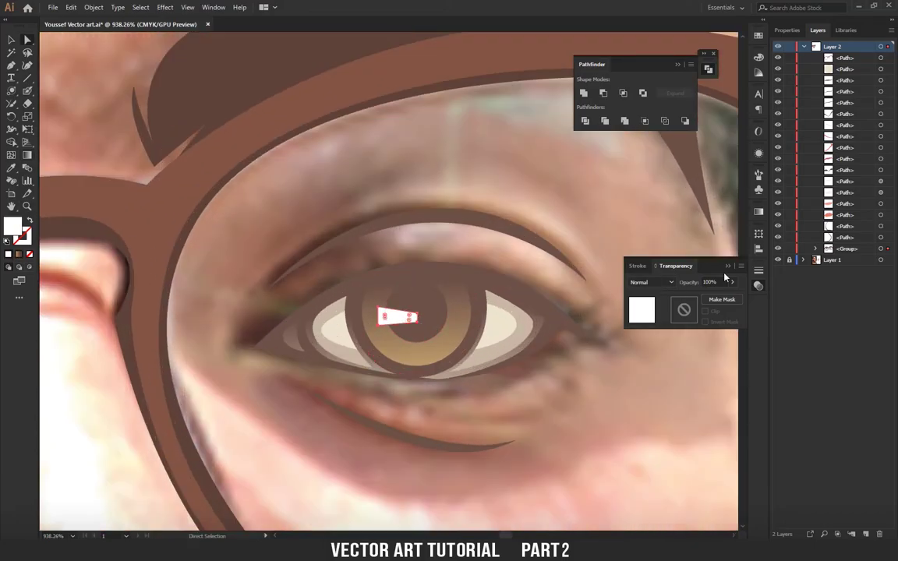
Apply the White gradient preset to the eye highlight and shift it left over the iris.
click(759, 211)
click(637, 225)
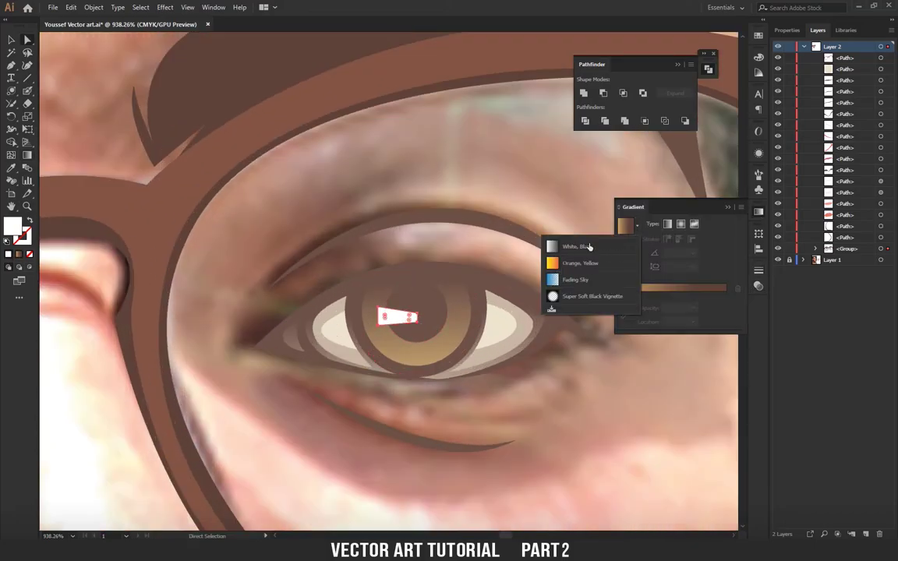
click(577, 242)
click(692, 320)
drag(308, 334, 288, 333)
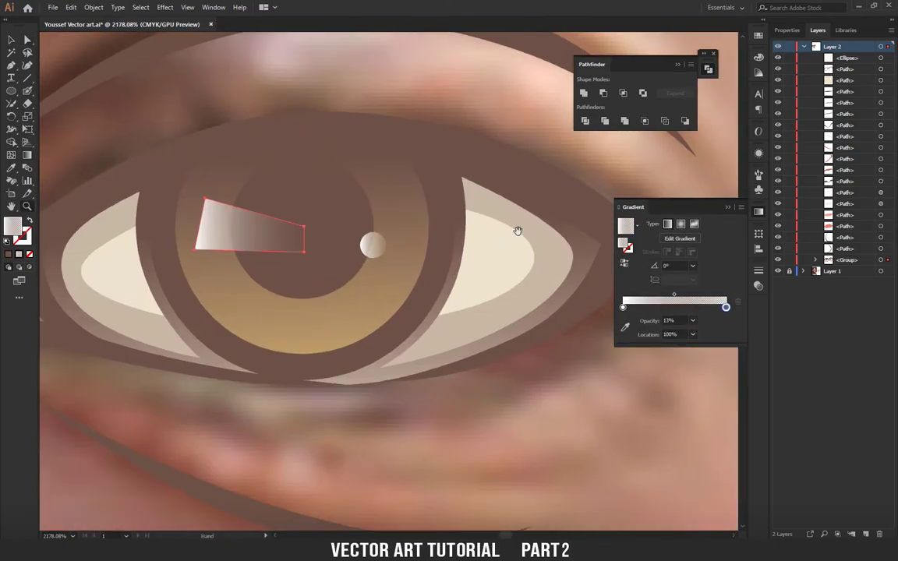
Adjust the iris gradient on the artwork with the Gradient tool.
key(g)
click(445, 212)
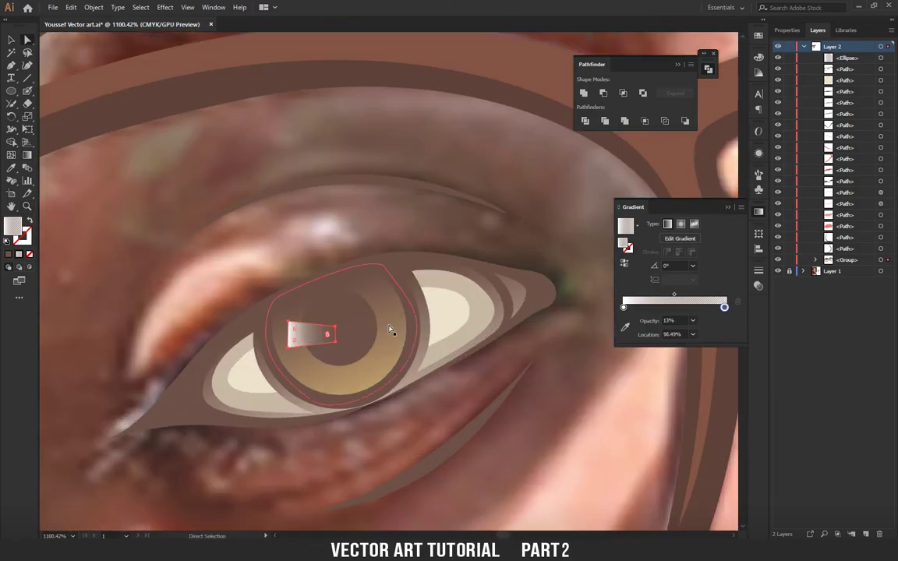
scroll(374, 334, down, 10)
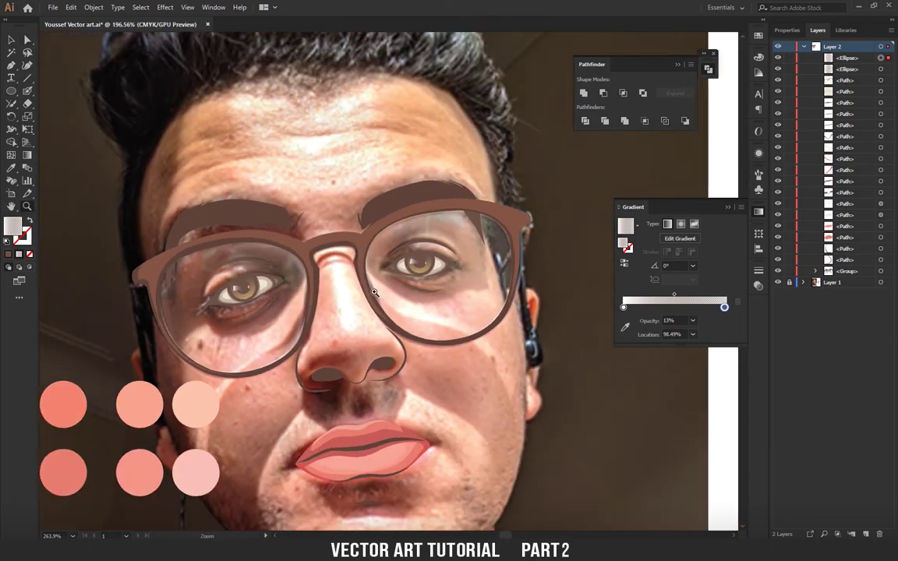
scroll(392, 379, down, 2)
scroll(339, 318, up, 4)
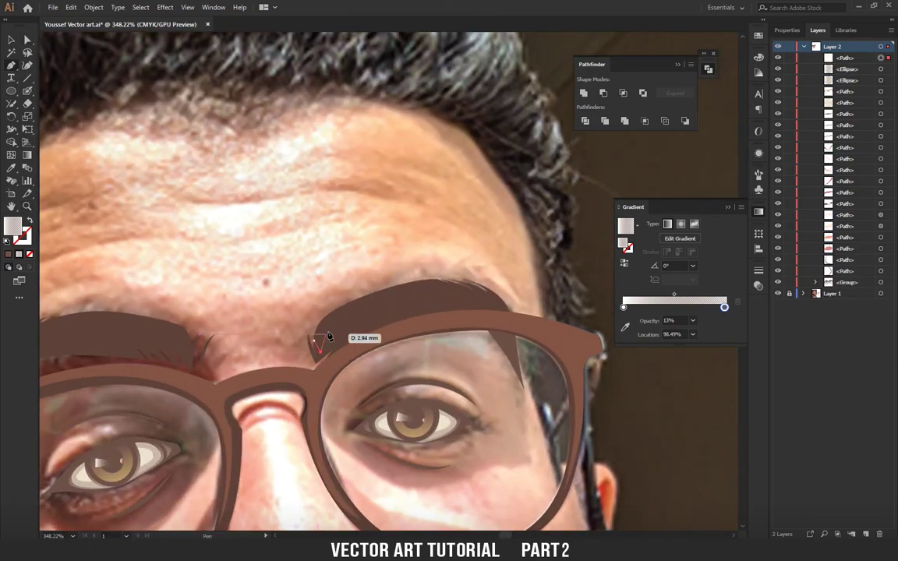
Close the gradient highlight shape over one eyebrow and start another on the left eyebrow.
drag(383, 310, 510, 345)
click(297, 306)
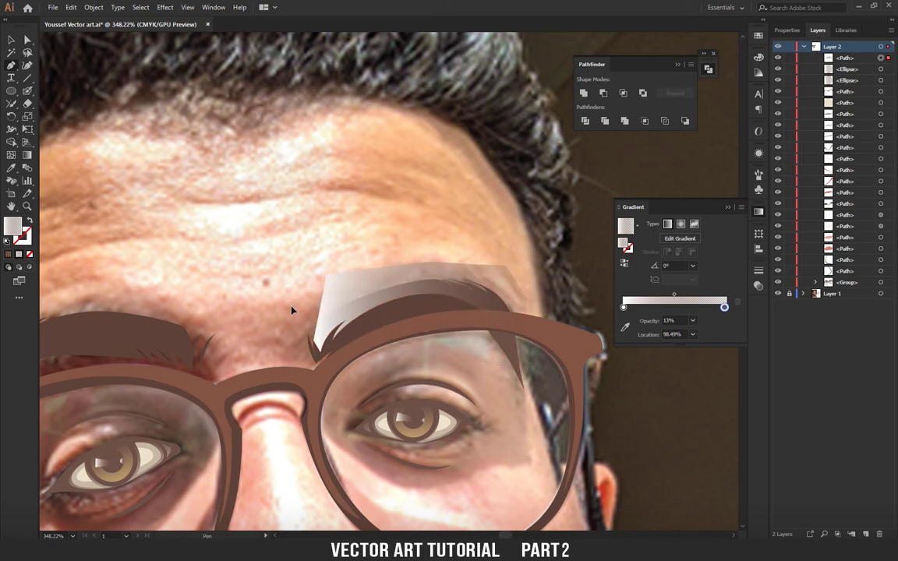
scroll(312, 312, left, 5)
click(334, 324)
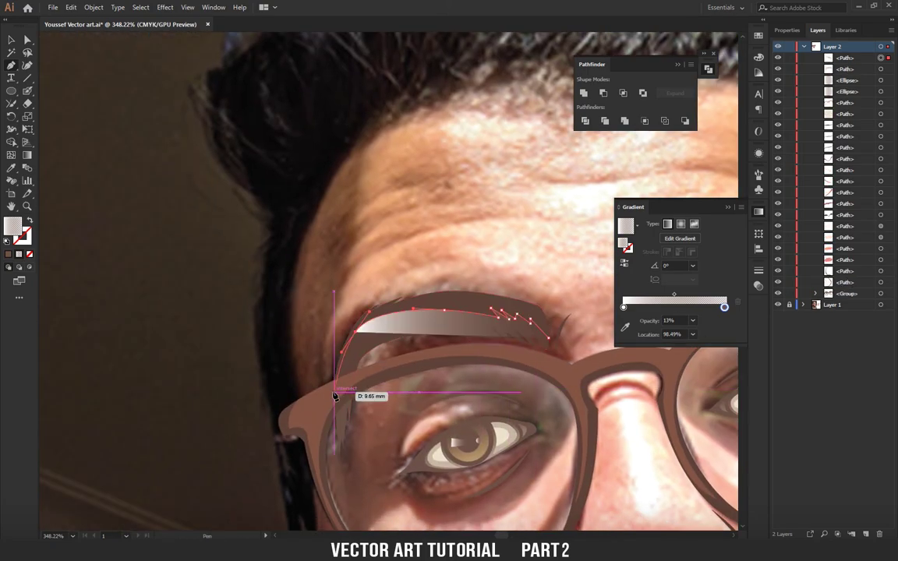